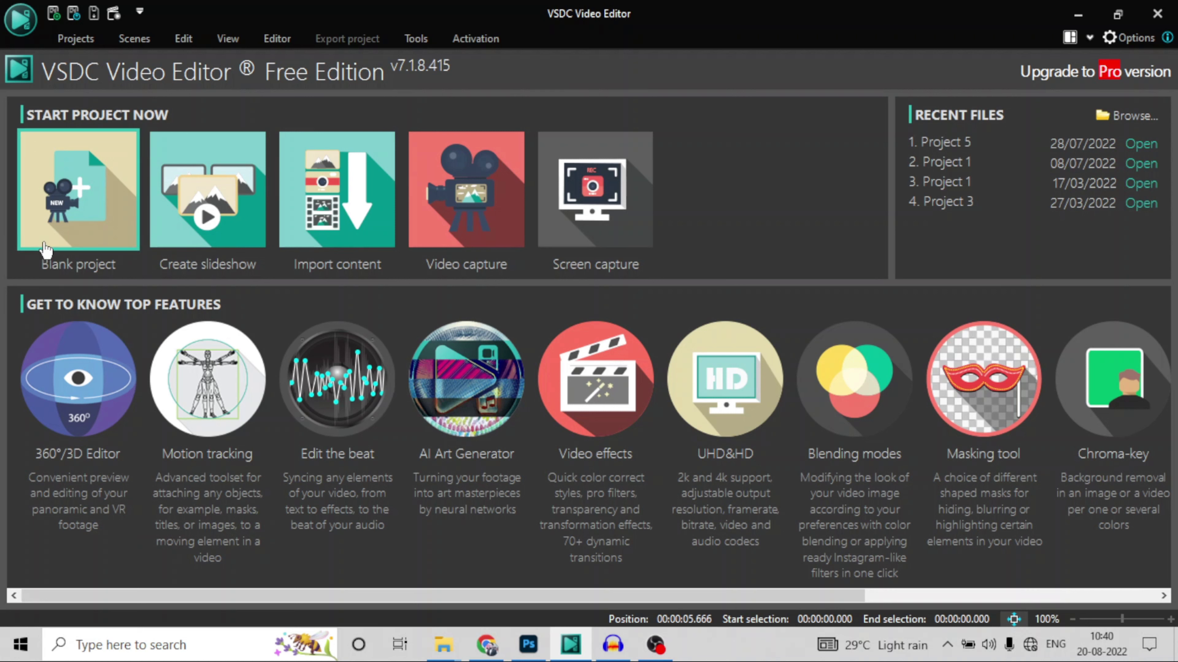
# Create a blank project at 24 fps and fit the preview canvas to the screen.
pyautogui.click(81, 269)
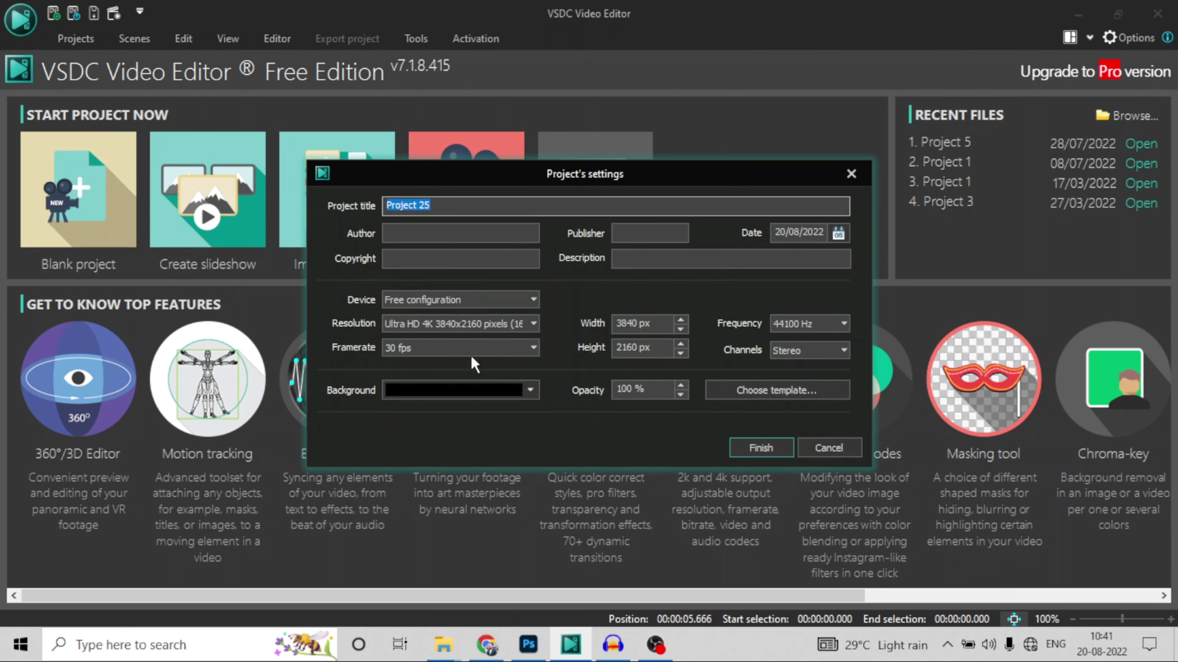
pyautogui.click(400, 346)
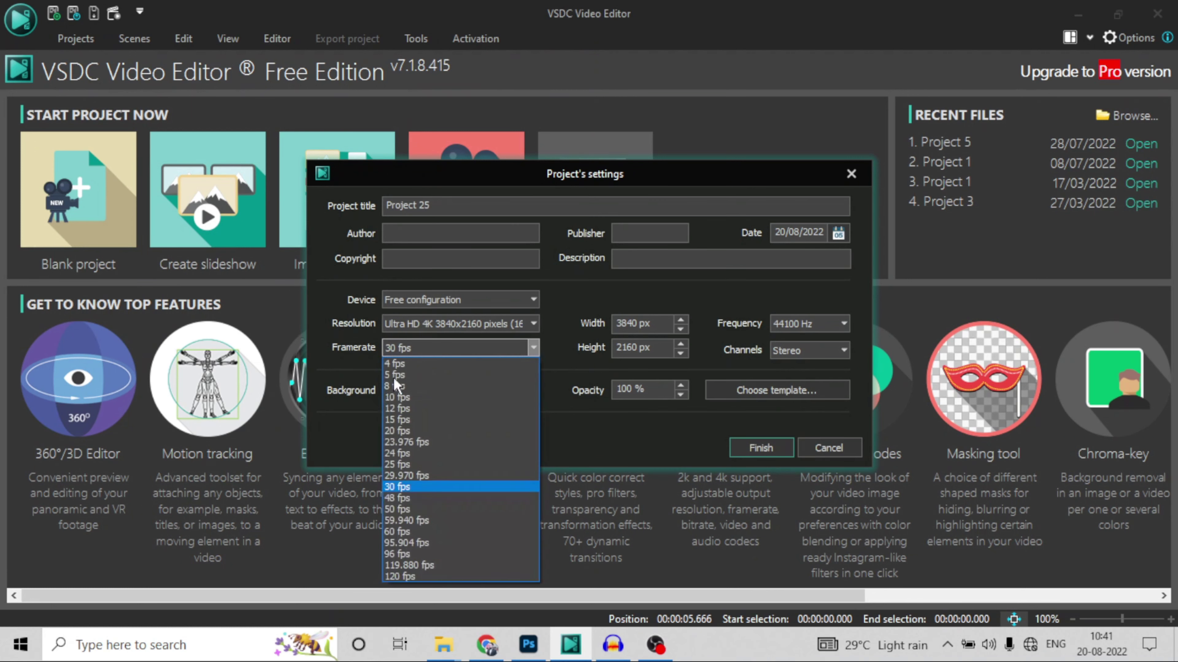
pyautogui.click(398, 453)
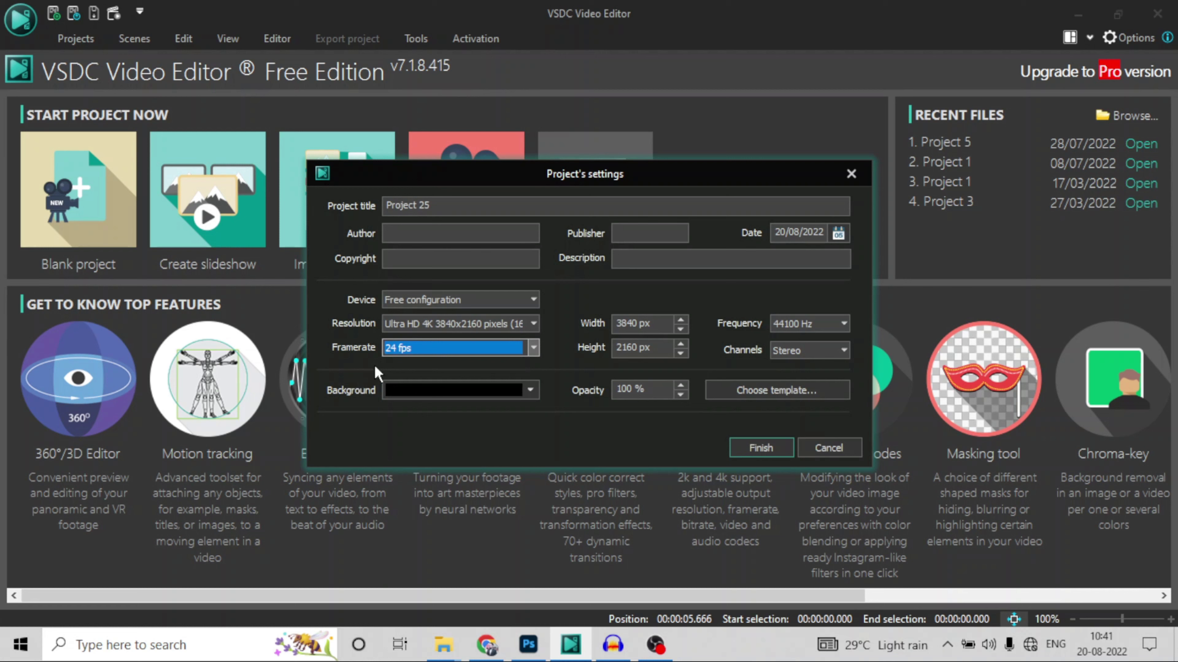
pyautogui.click(760, 447)
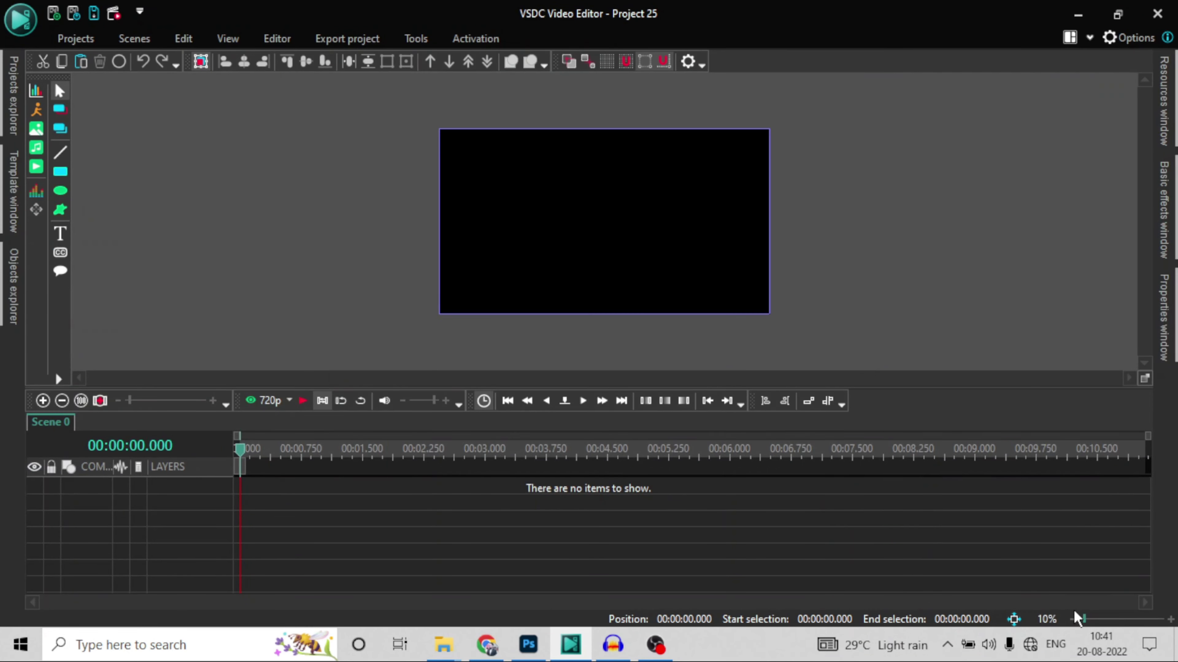
pyautogui.click(1013, 619)
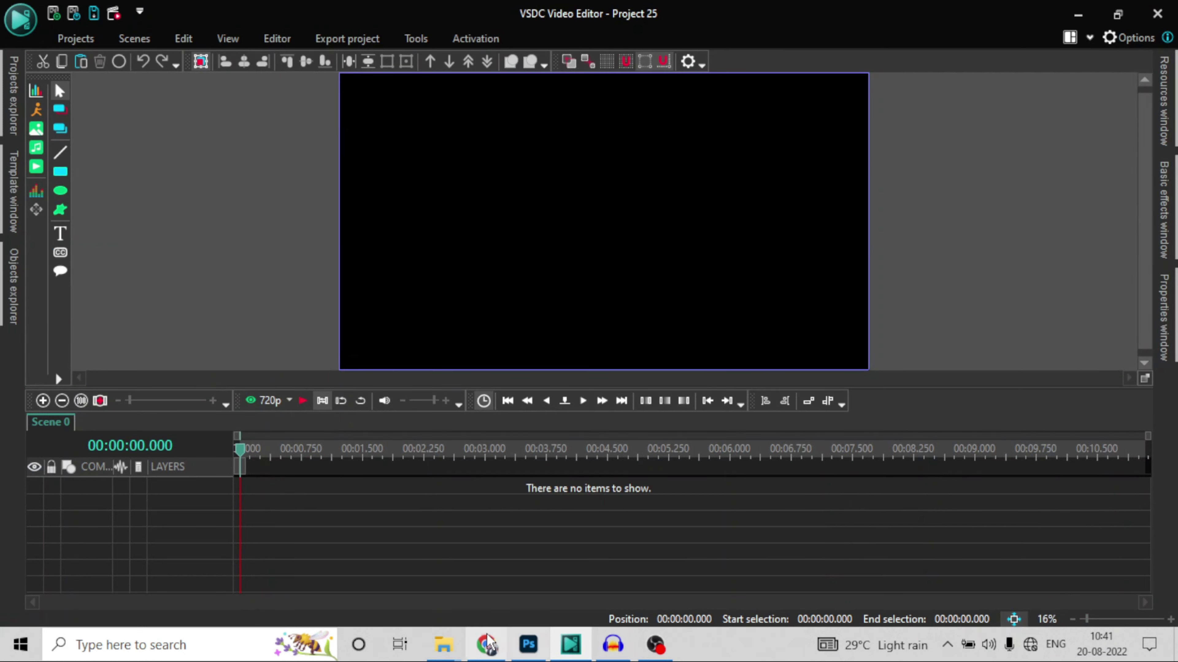
pyautogui.moveTo(486, 643)
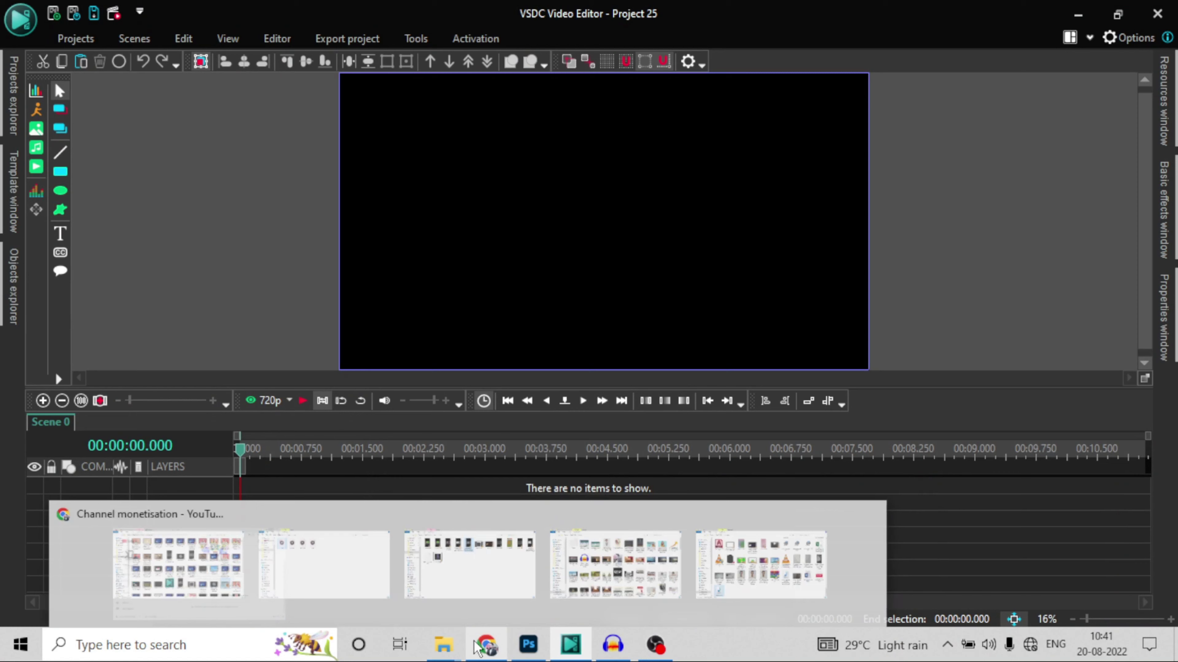
pyautogui.moveTo(428, 655)
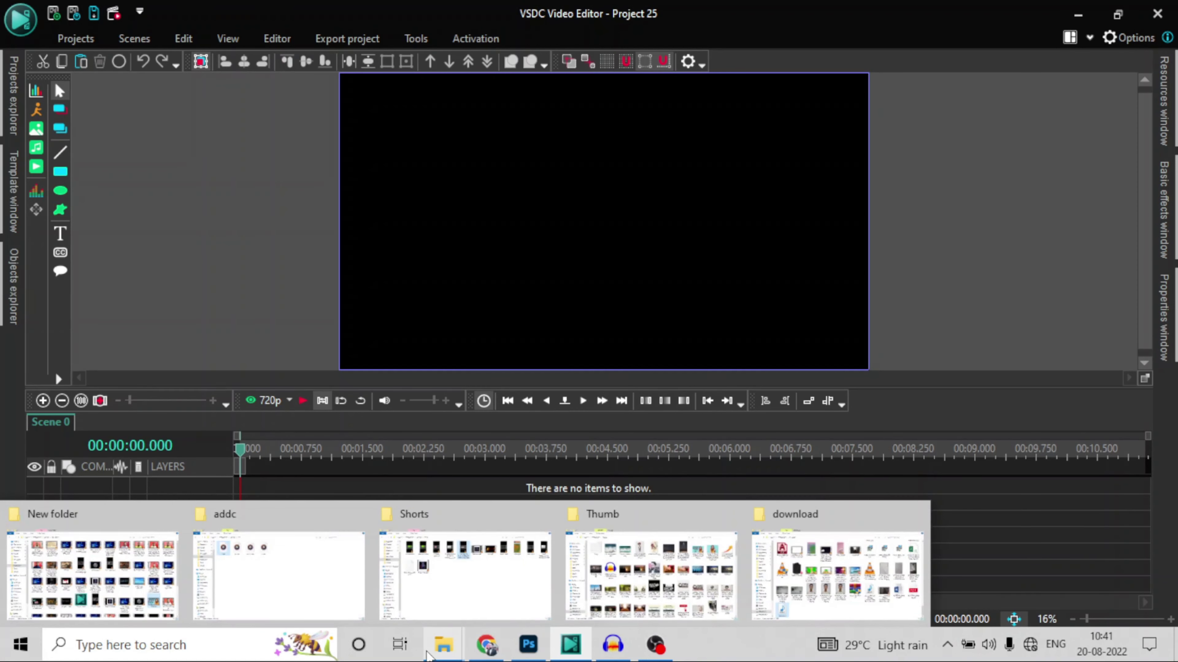
# Select the VSDC tutorial and RECAP images in the Thumb folder and drag both onto the timeline.
pyautogui.moveTo(649, 601)
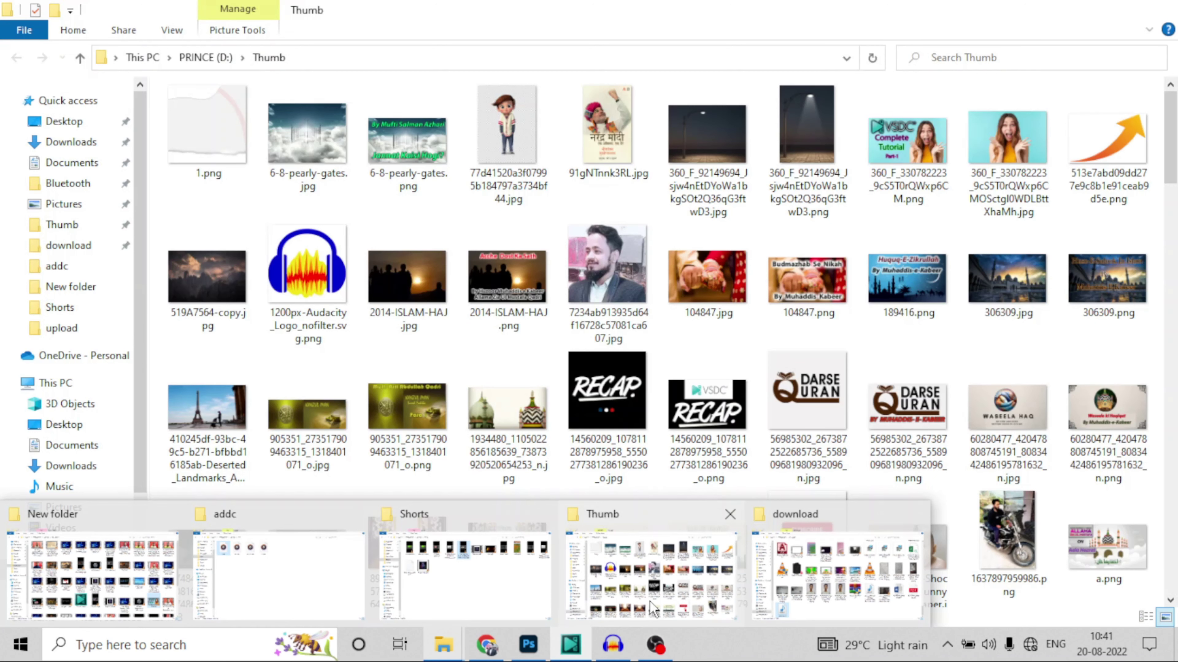
pyautogui.click(650, 601)
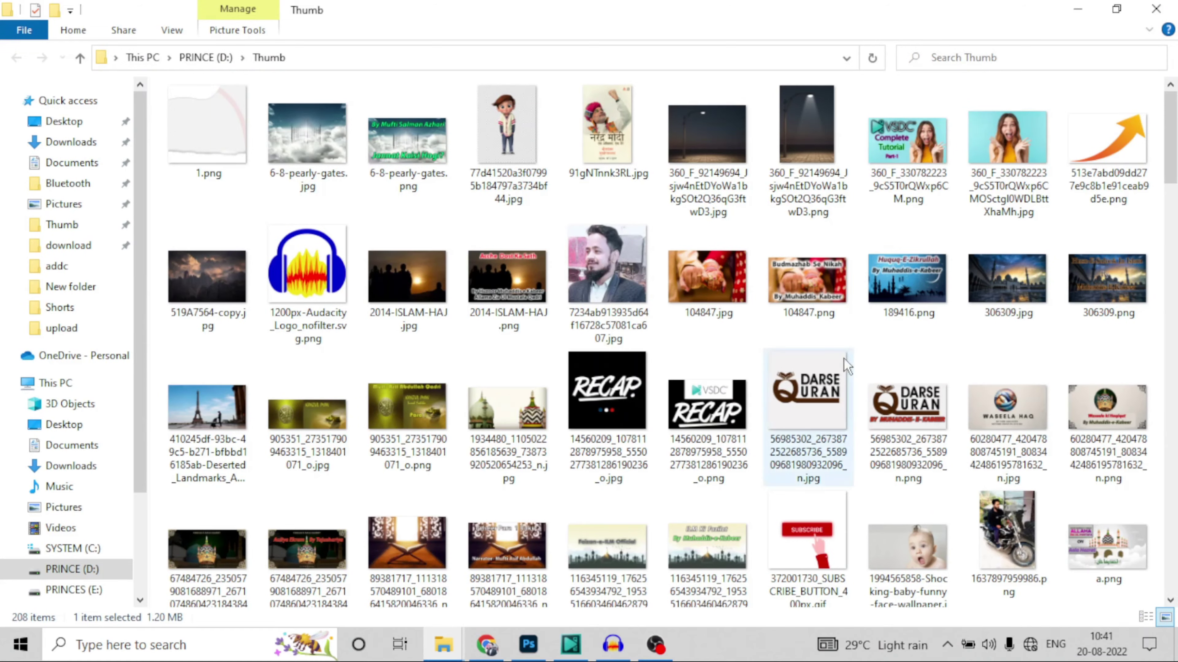
pyautogui.keyDown('shift'); pyautogui.click(674, 425); pyautogui.keyUp('shift')
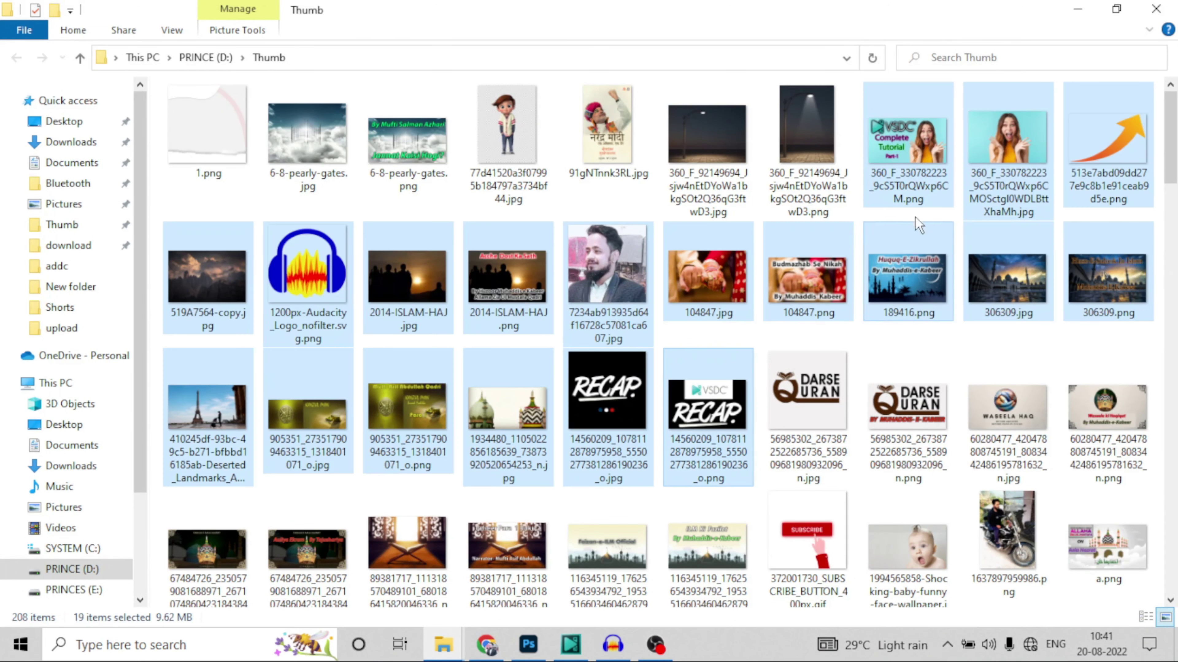
pyautogui.click(909, 207)
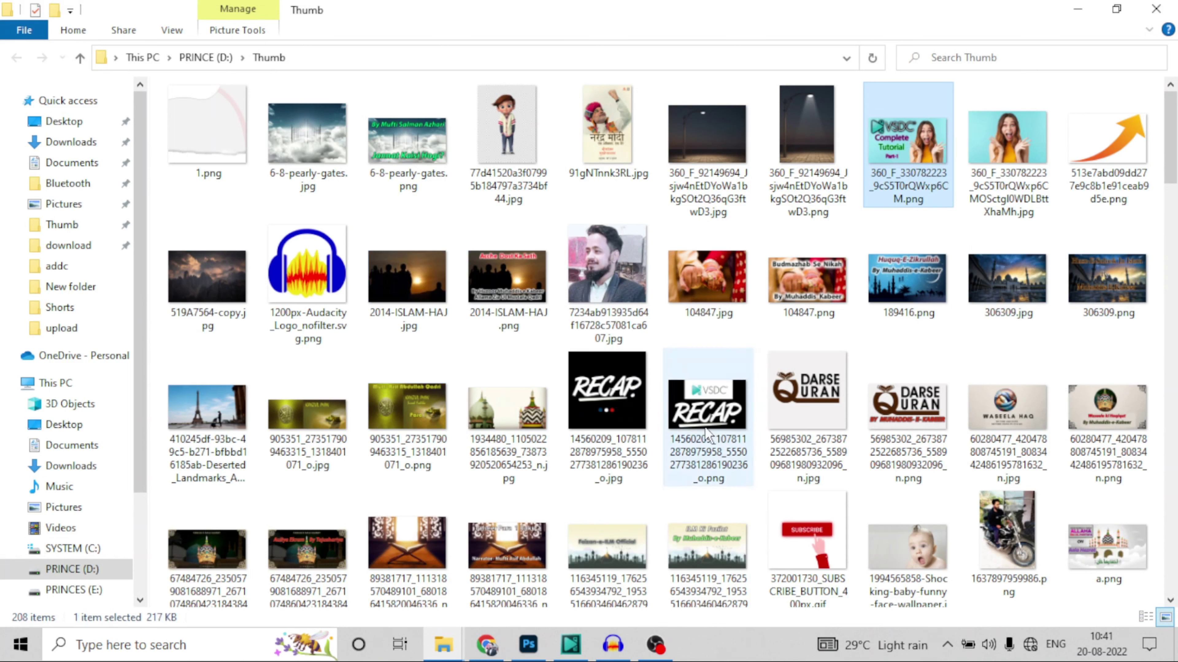
pyautogui.keyDown('ctrl'); pyautogui.click(748, 422); pyautogui.keyUp('ctrl')
pyautogui.moveTo(749, 421); pyautogui.dragTo(582, 513)
# Convert both image clips into Sprite 1 and return to the main scene.
pyautogui.click(595, 320)
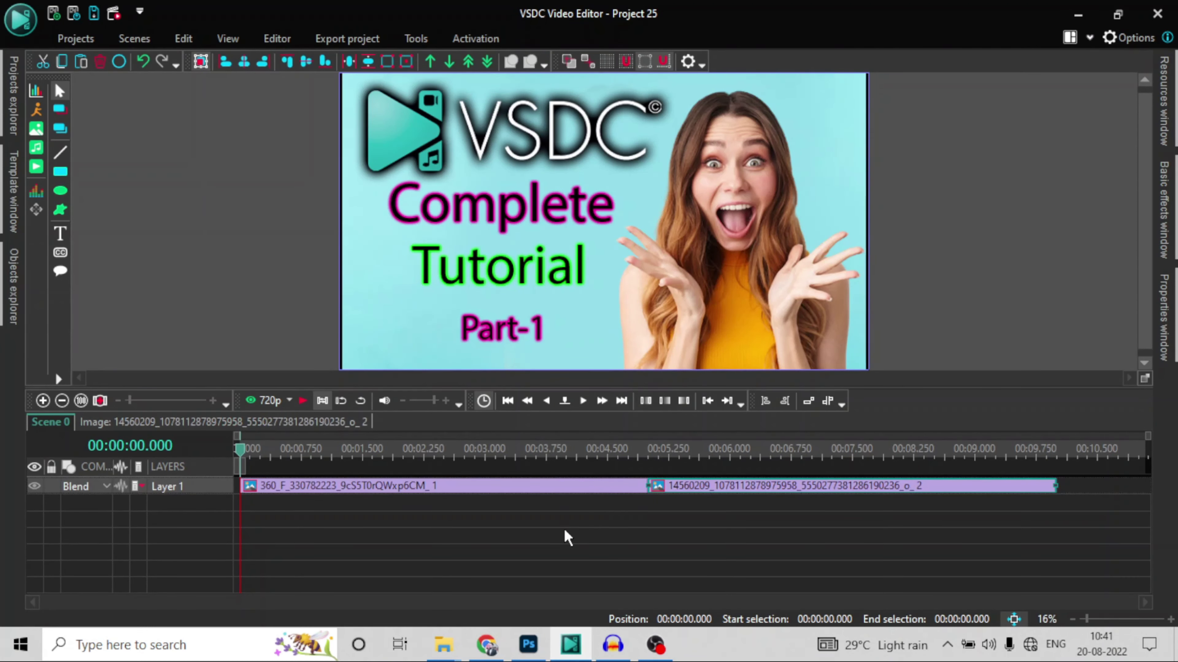
pyautogui.moveTo(544, 523); pyautogui.dragTo(744, 466)
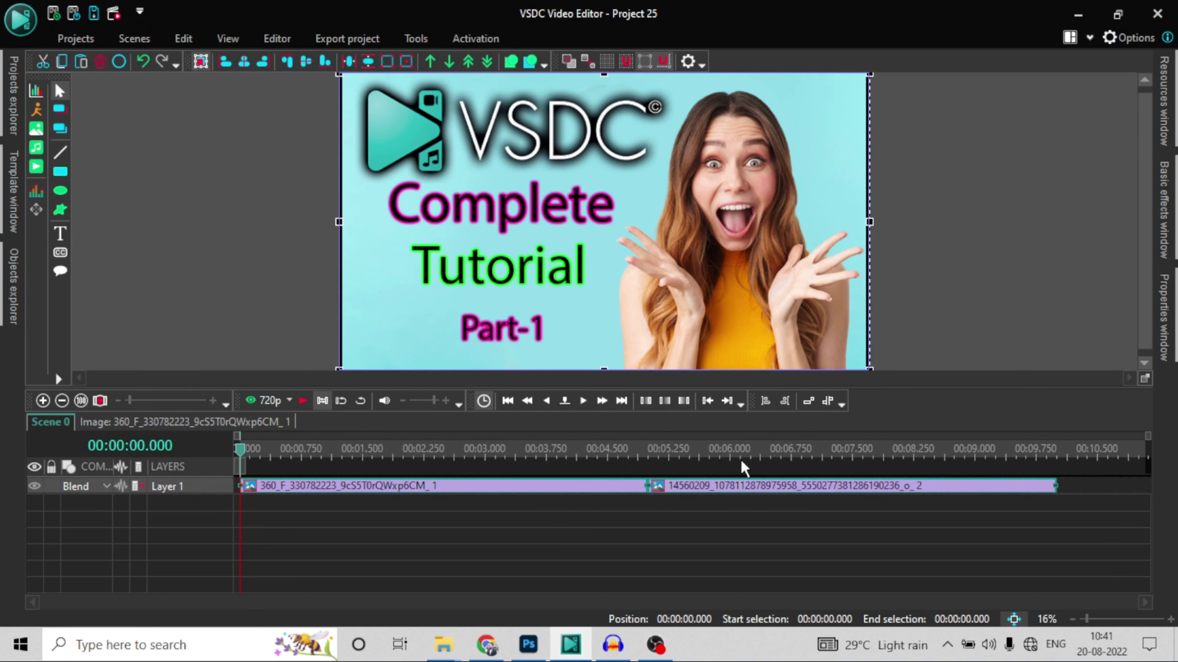
pyautogui.rightClick(726, 488)
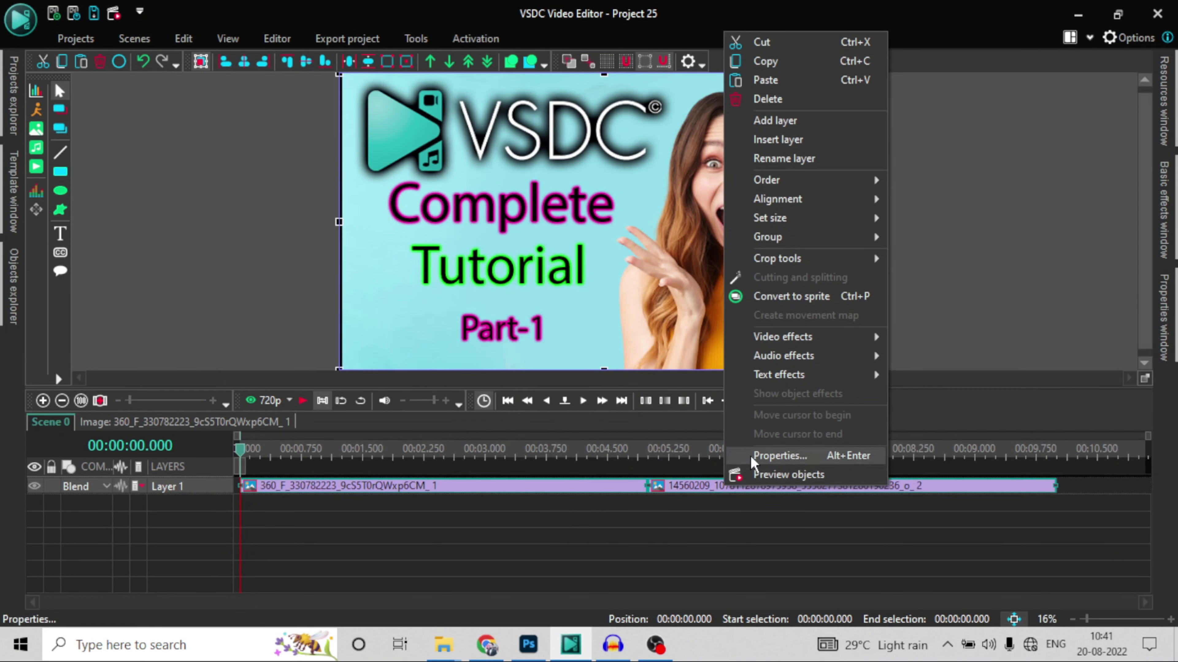
pyautogui.click(782, 302)
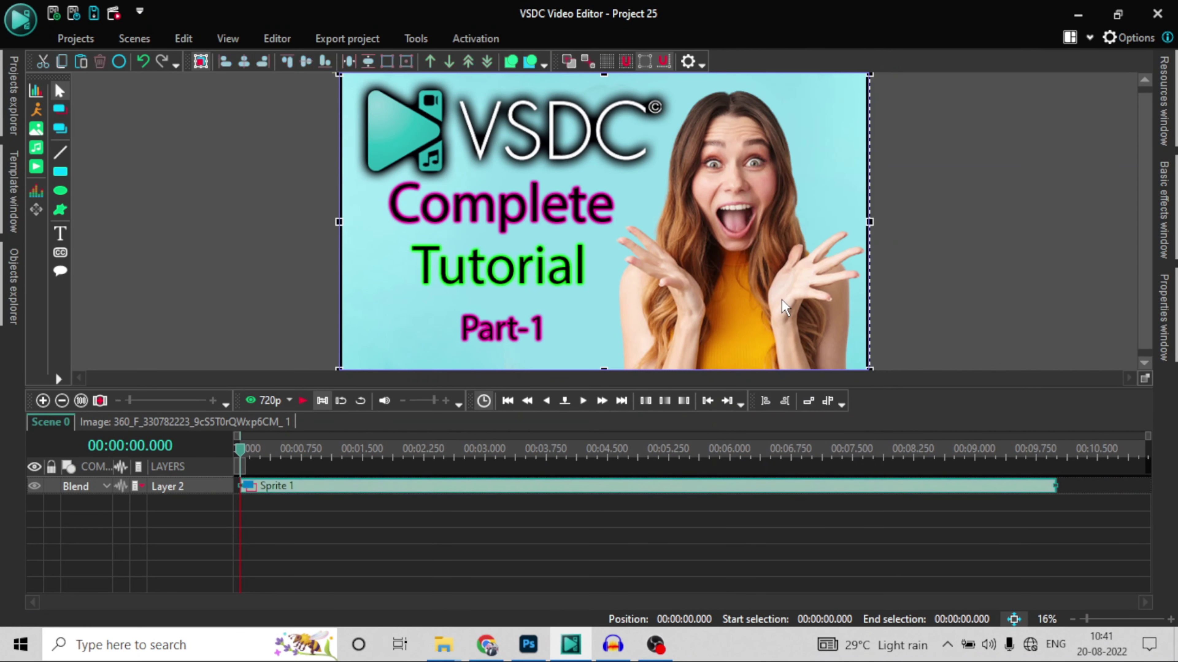
pyautogui.doubleClick(590, 487)
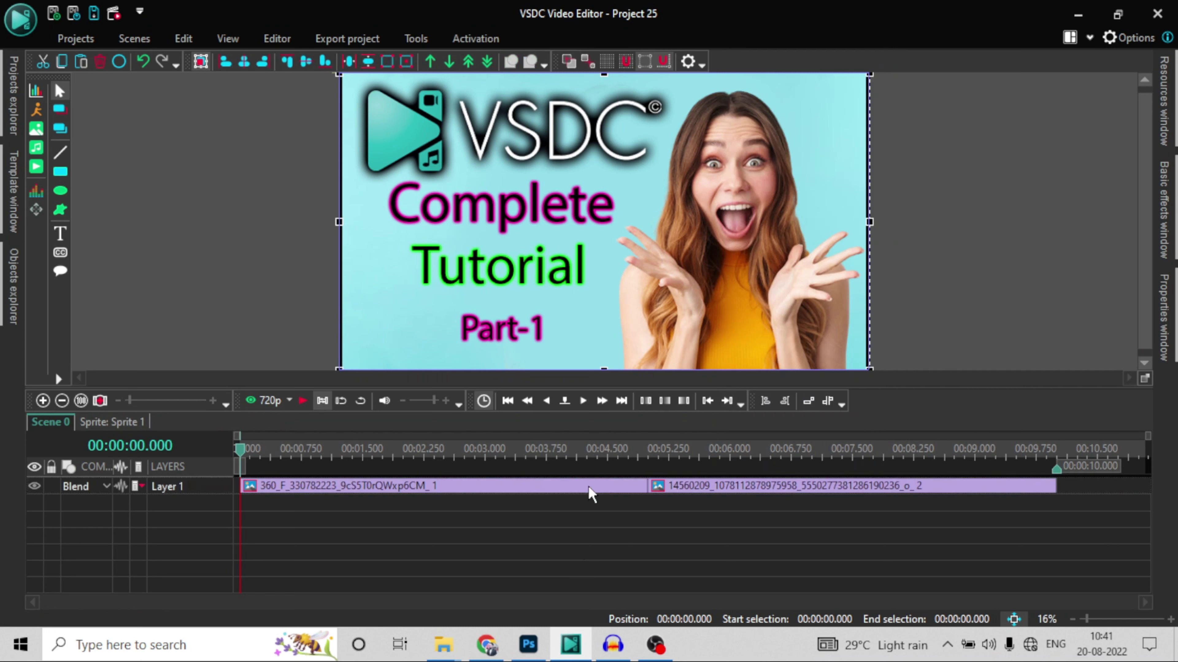
pyautogui.click(45, 425)
# In Sprite 1's properties, set Use as container to No and Show effects to Yes.
pyautogui.rightClick(556, 489)
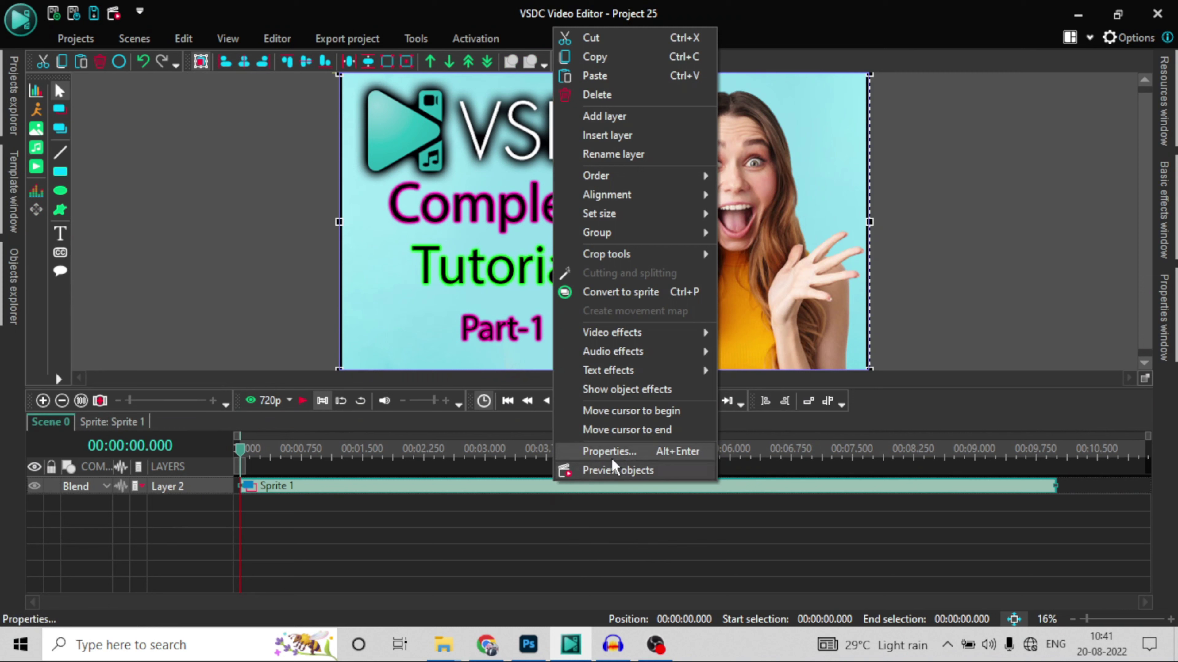
pyautogui.click(607, 459)
pyautogui.click(1142, 411)
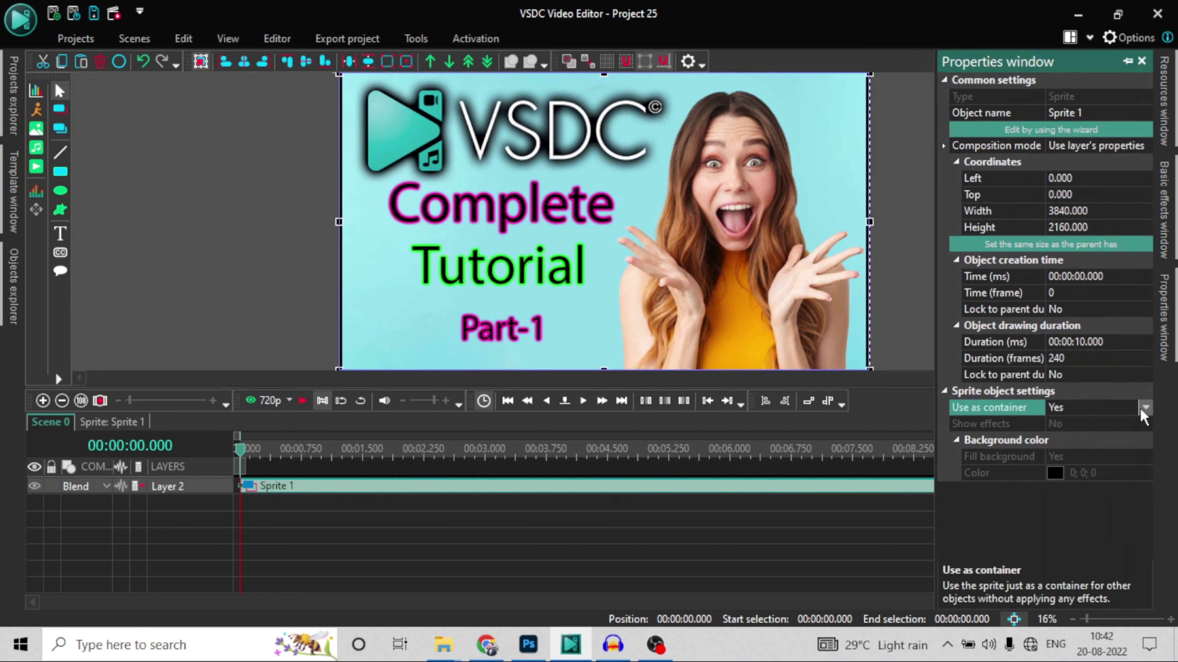
pyautogui.click(1145, 408)
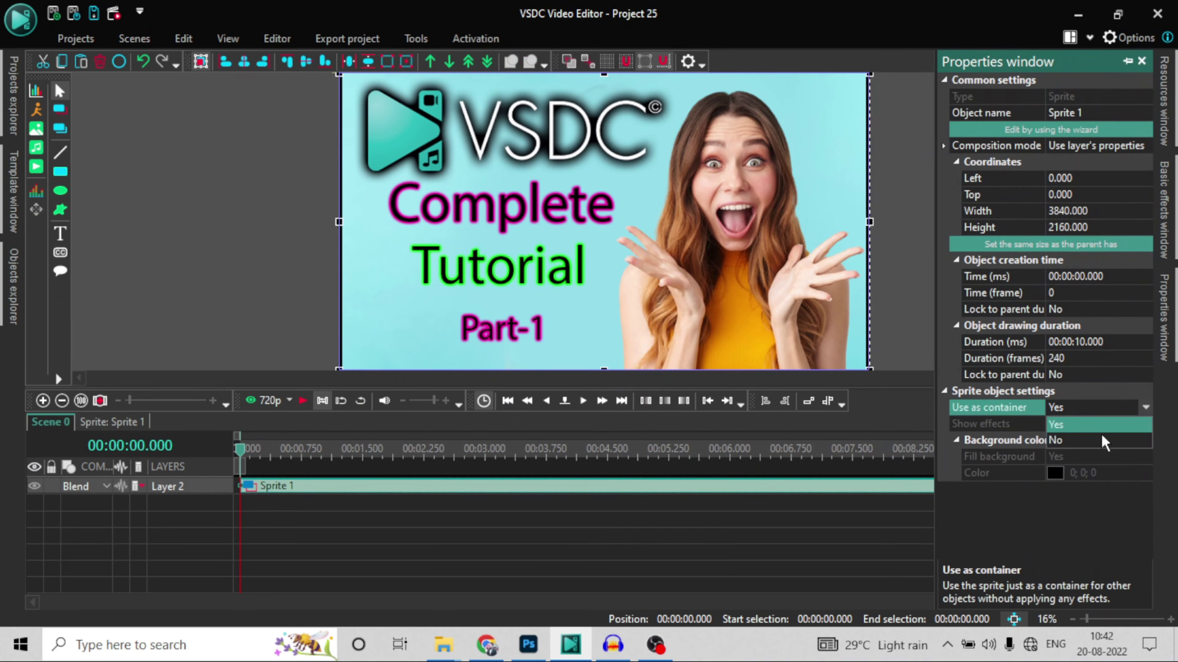
pyautogui.click(1103, 441)
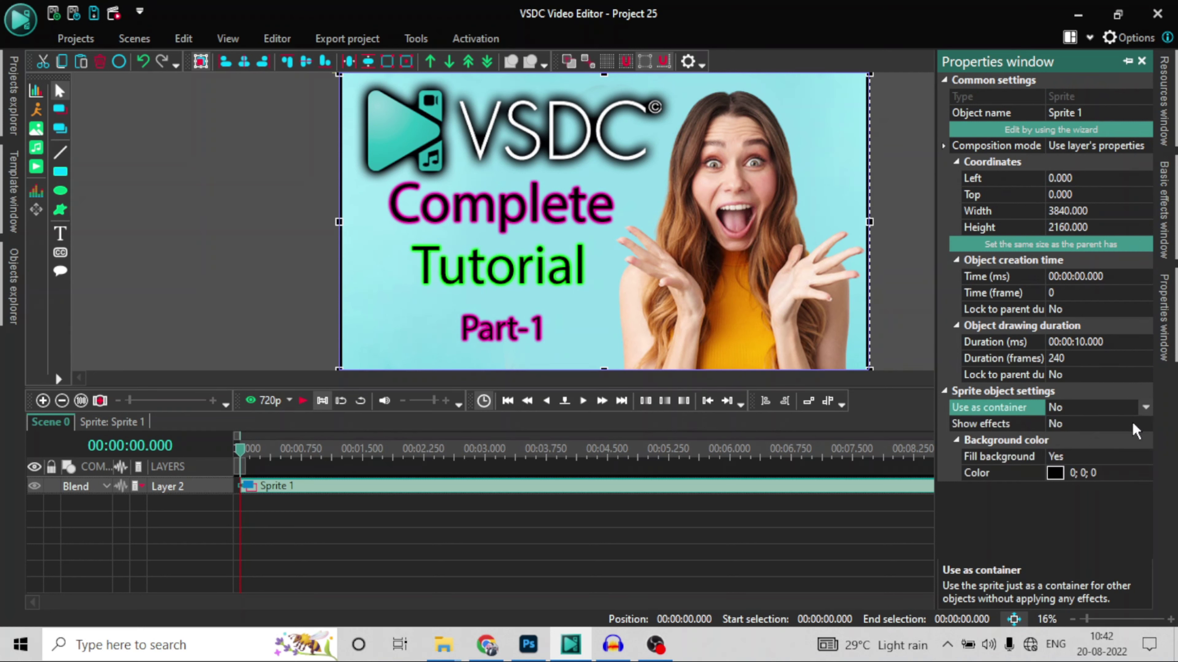
pyautogui.click(1142, 425)
pyautogui.click(1145, 423)
pyautogui.click(1131, 441)
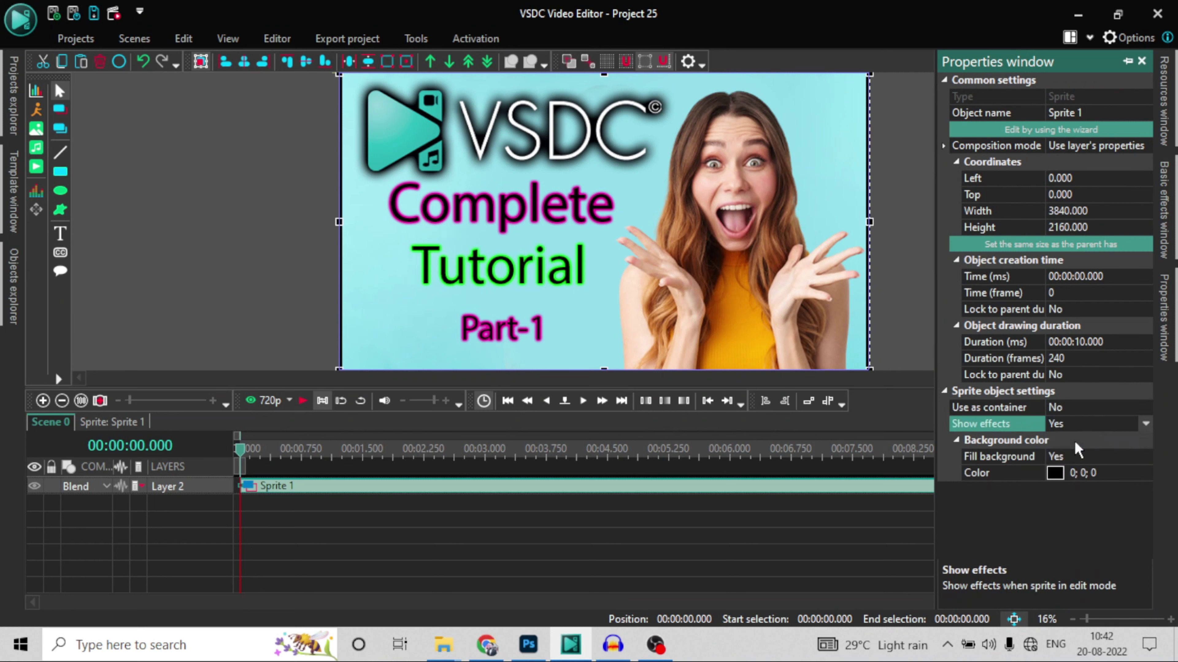
pyautogui.click(561, 551)
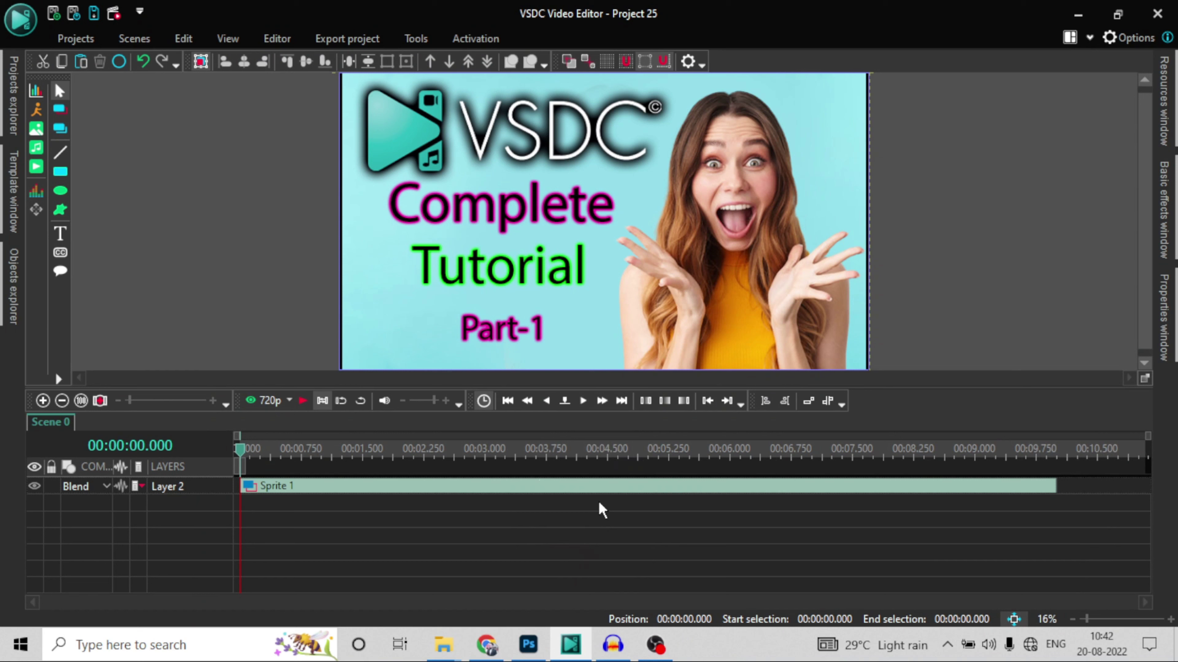
# Inside Sprite 1, set both images' duration to 2.5 seconds.
pyautogui.click(599, 487)
pyautogui.doubleClick(597, 486)
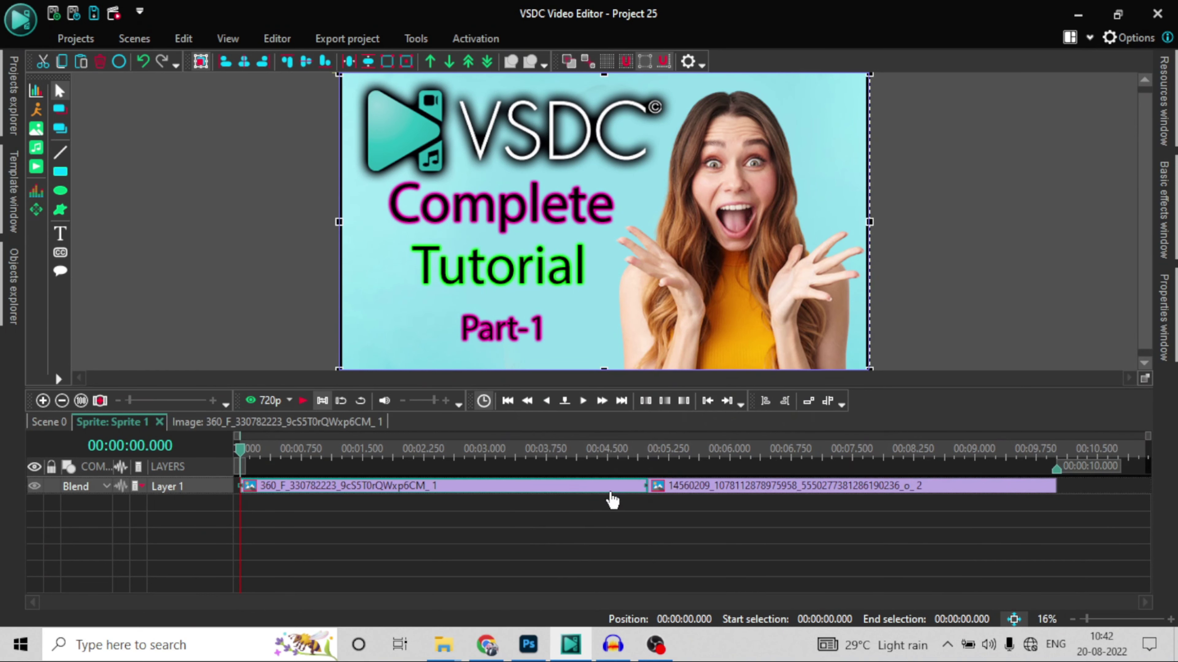
pyautogui.rightClick(610, 499)
pyautogui.click(649, 461)
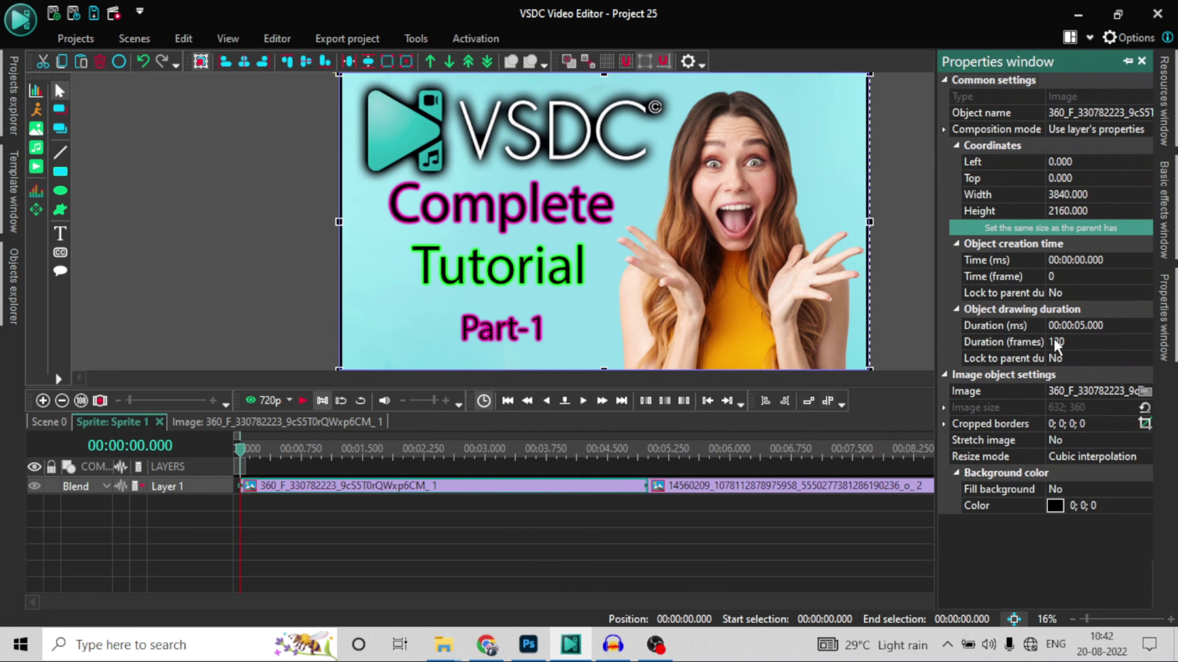
pyautogui.click(1075, 326)
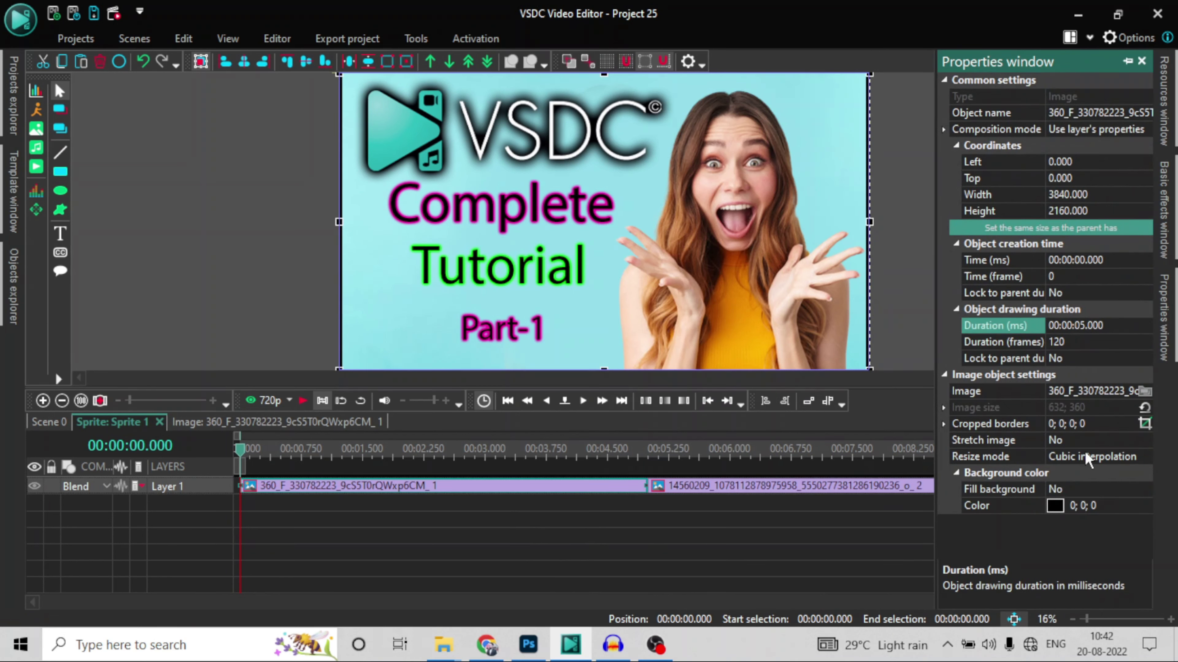
pyautogui.write('2.05')
pyautogui.press('Return')
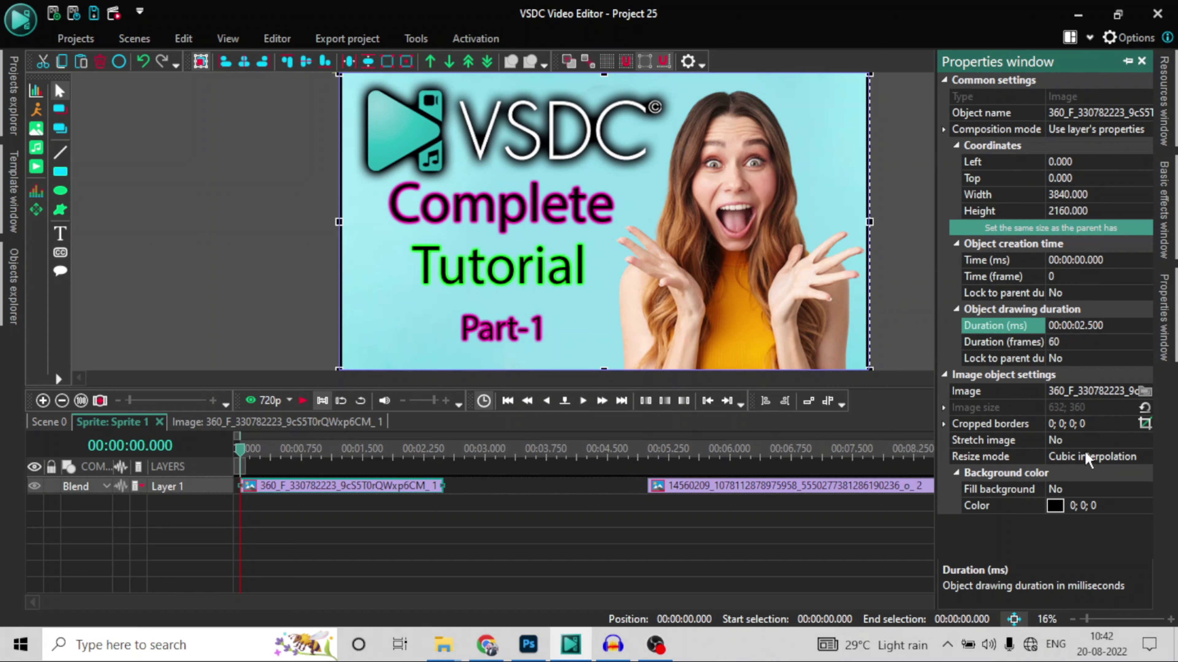
pyautogui.click(691, 492)
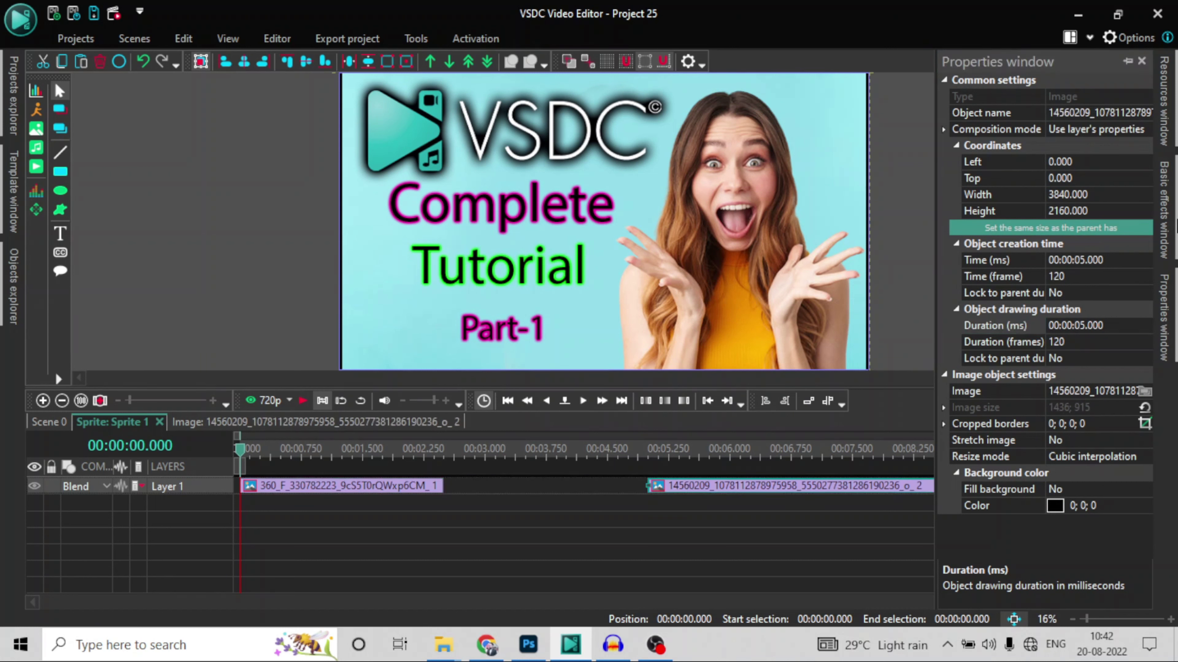
pyautogui.click(1079, 326)
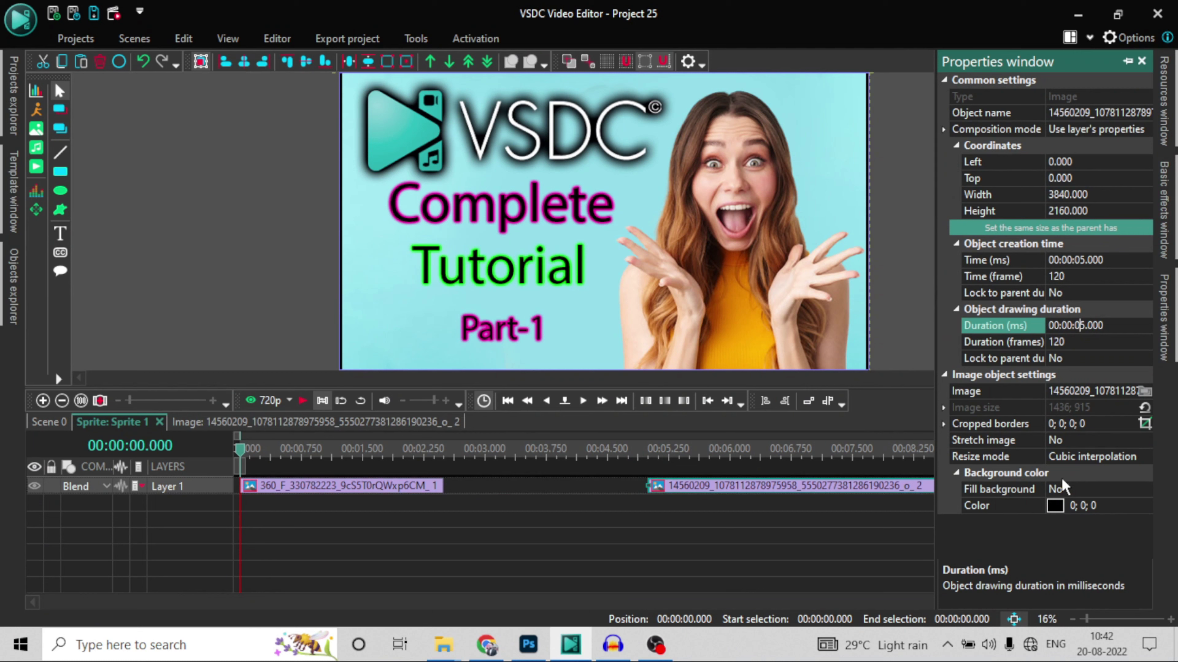
pyautogui.press('Return')
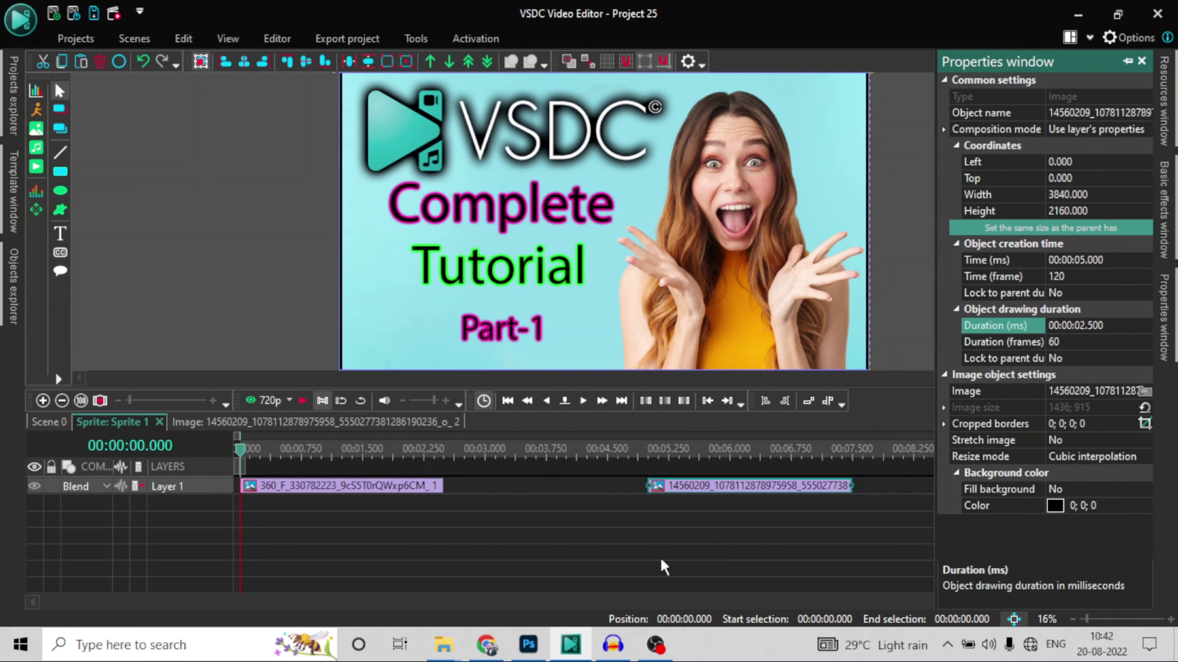
# Place the second image right after the first and trim Sprite 1 to end at 5 seconds.
pyautogui.moveTo(722, 498); pyautogui.dragTo(489, 487)
pyautogui.rightClick(489, 487)
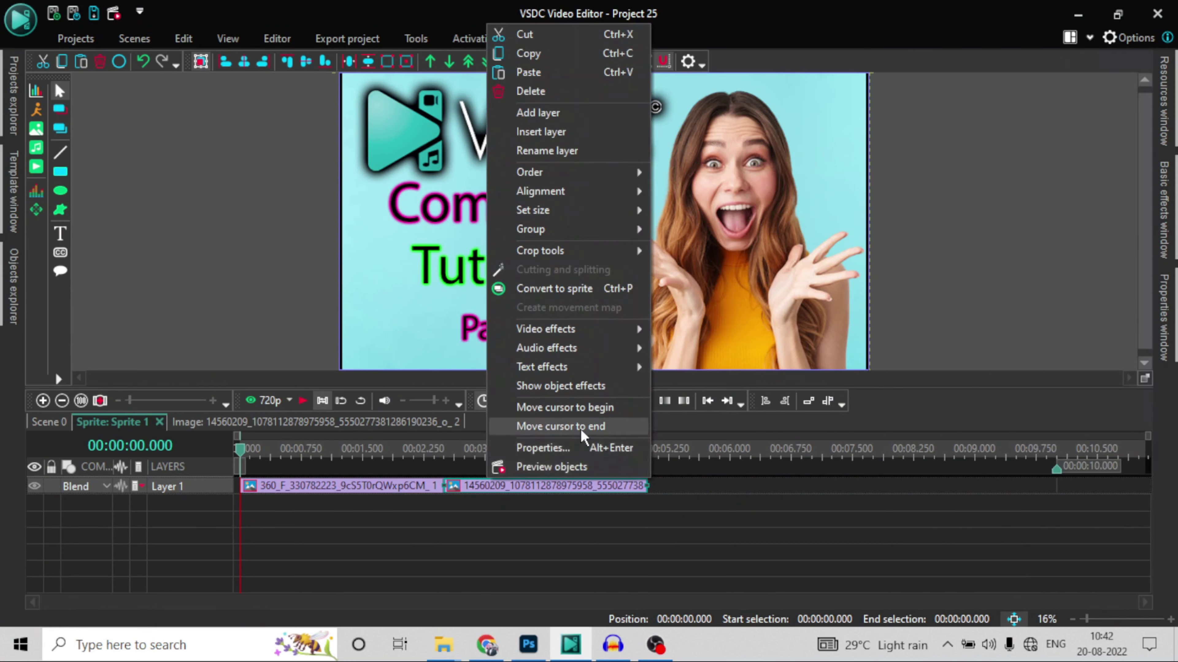
pyautogui.click(503, 426)
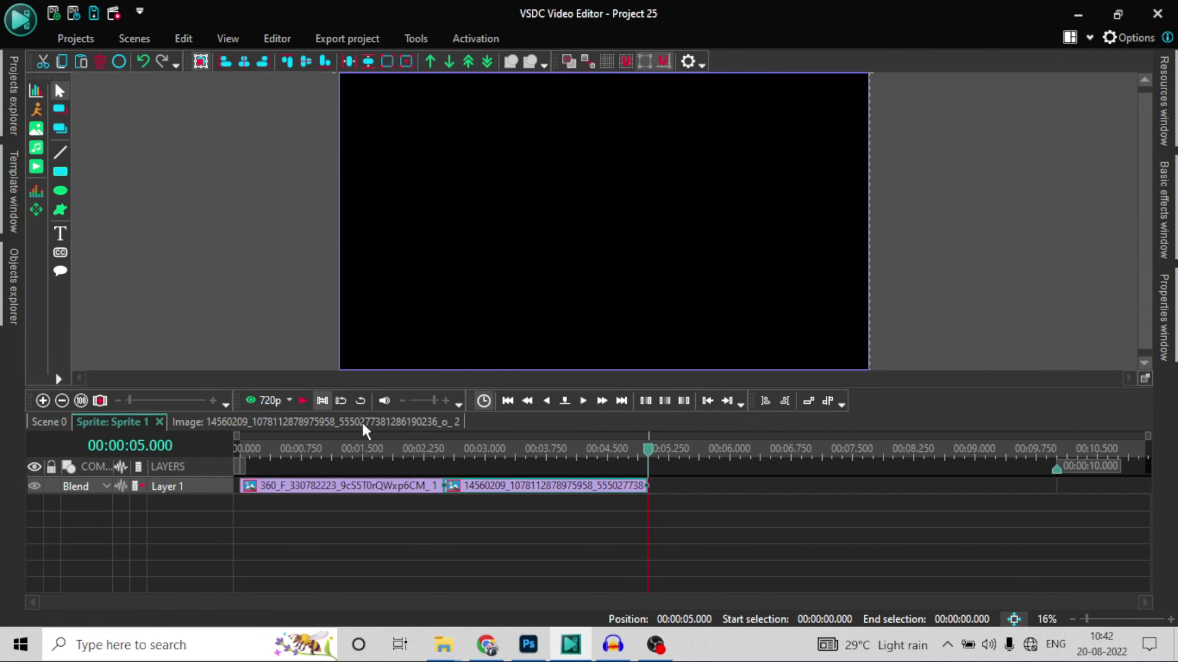
pyautogui.click(33, 425)
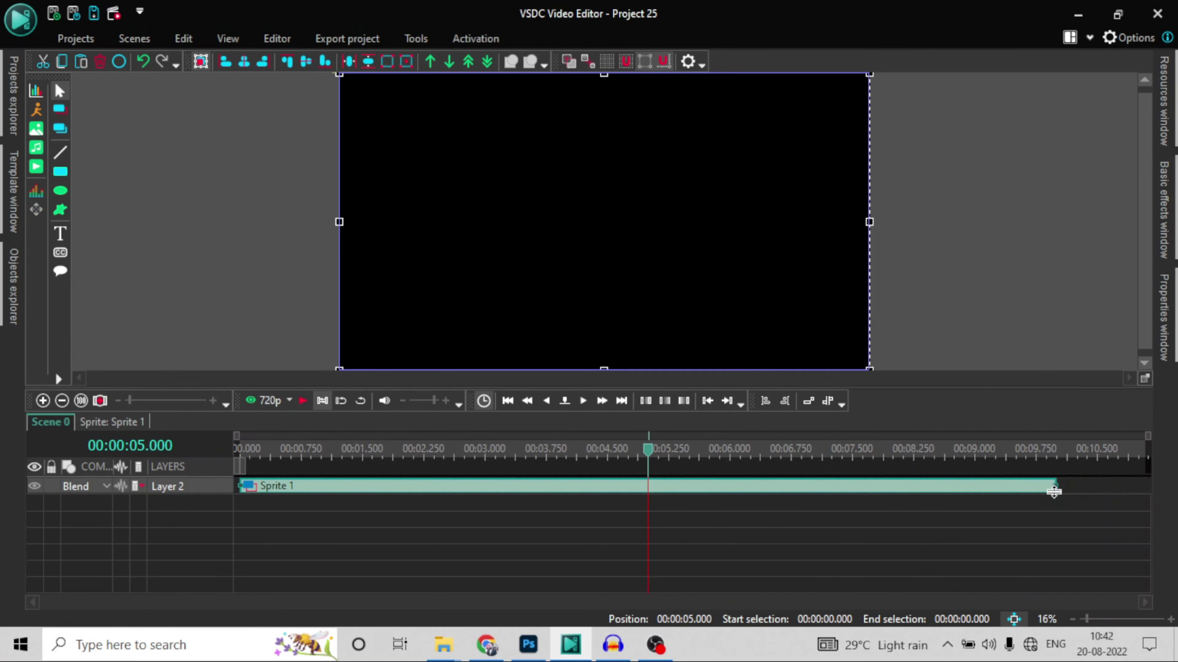
pyautogui.click(1058, 493)
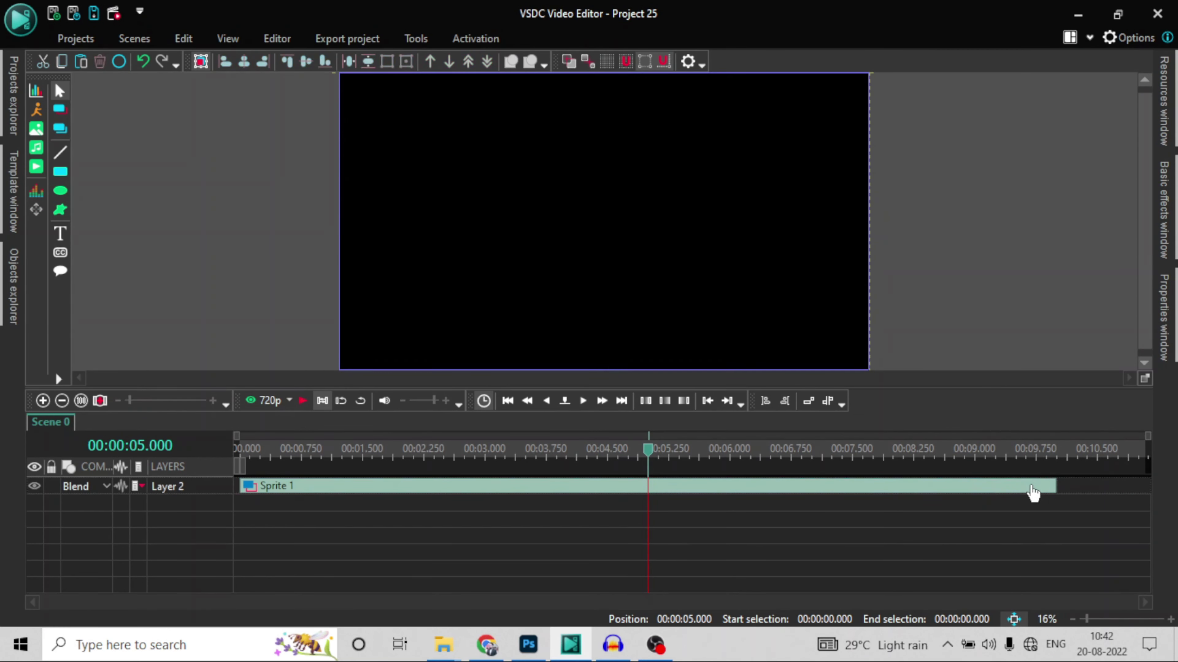
pyautogui.click(1033, 488)
pyautogui.moveTo(1050, 486); pyautogui.dragTo(649, 482)
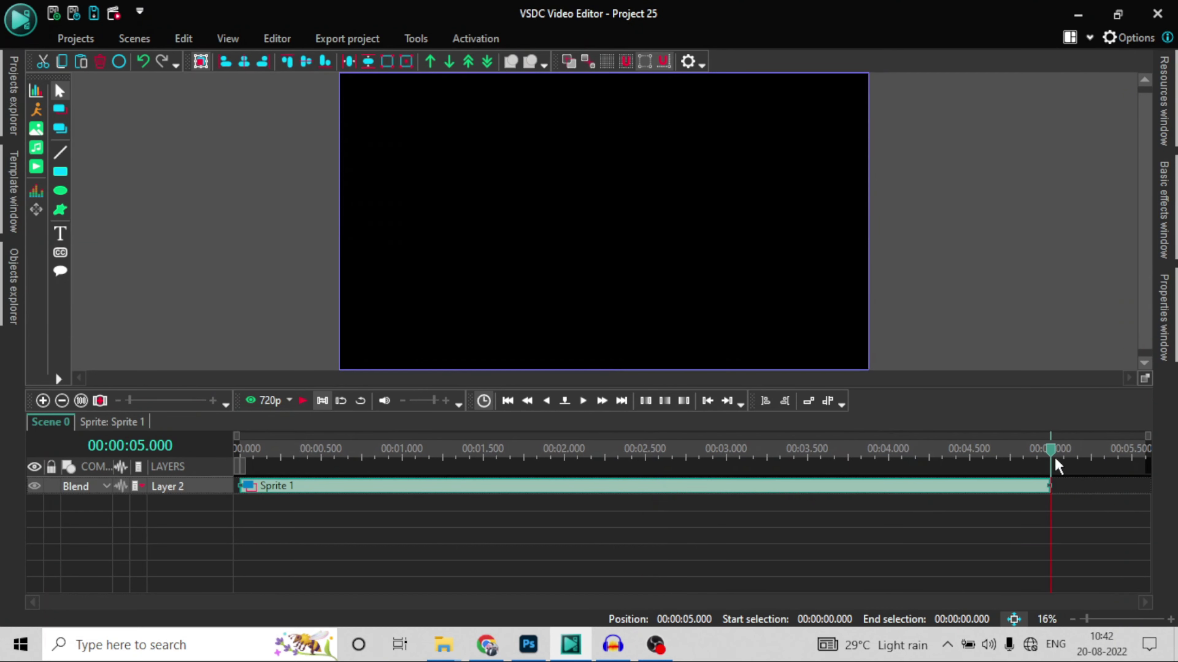
# Add a Shift transform effect to Sprite 1 starting from the cursor at 0 seconds.
pyautogui.moveTo(1051, 451); pyautogui.dragTo(240, 449)
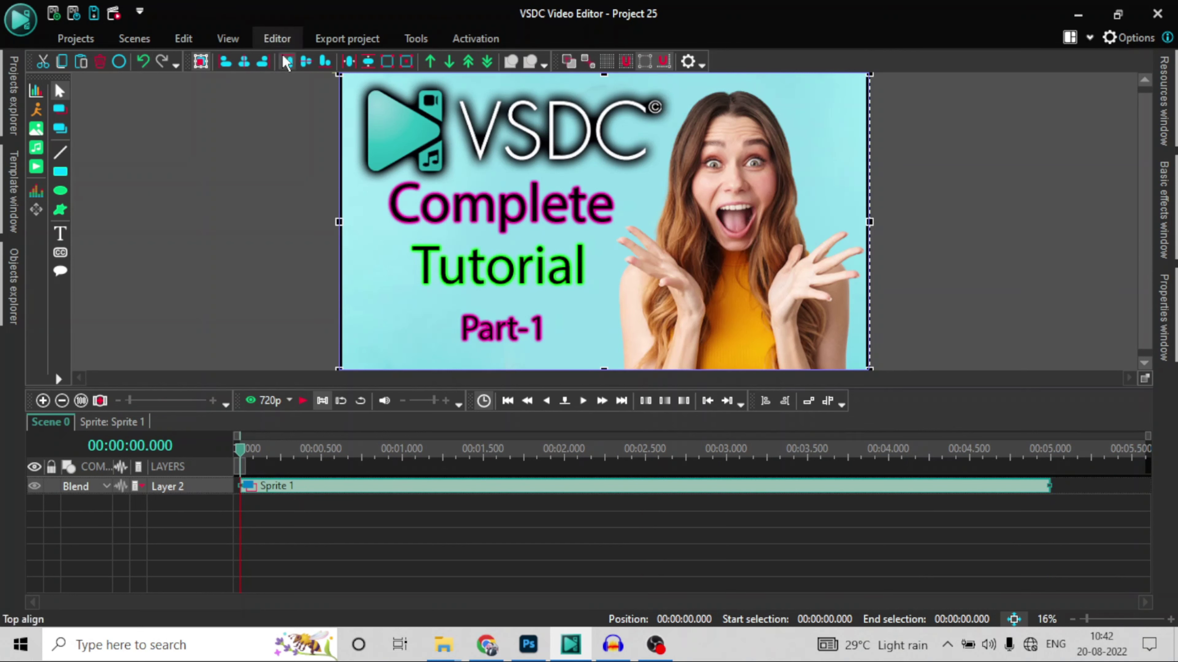
pyautogui.click(281, 39)
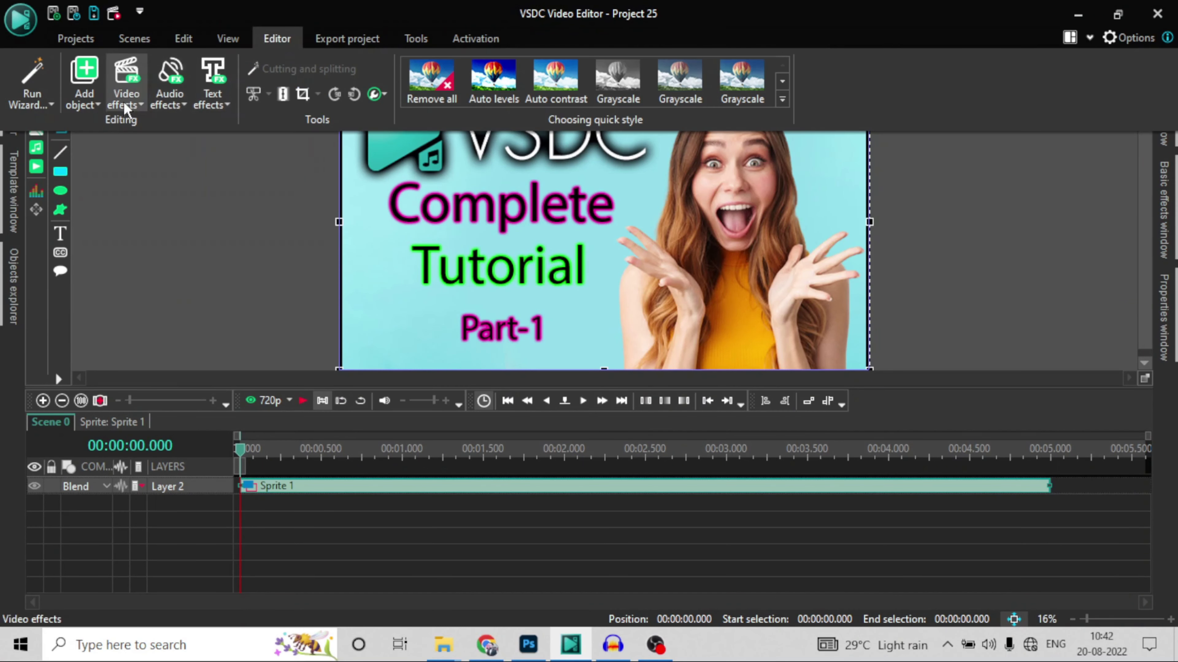
pyautogui.click(124, 102)
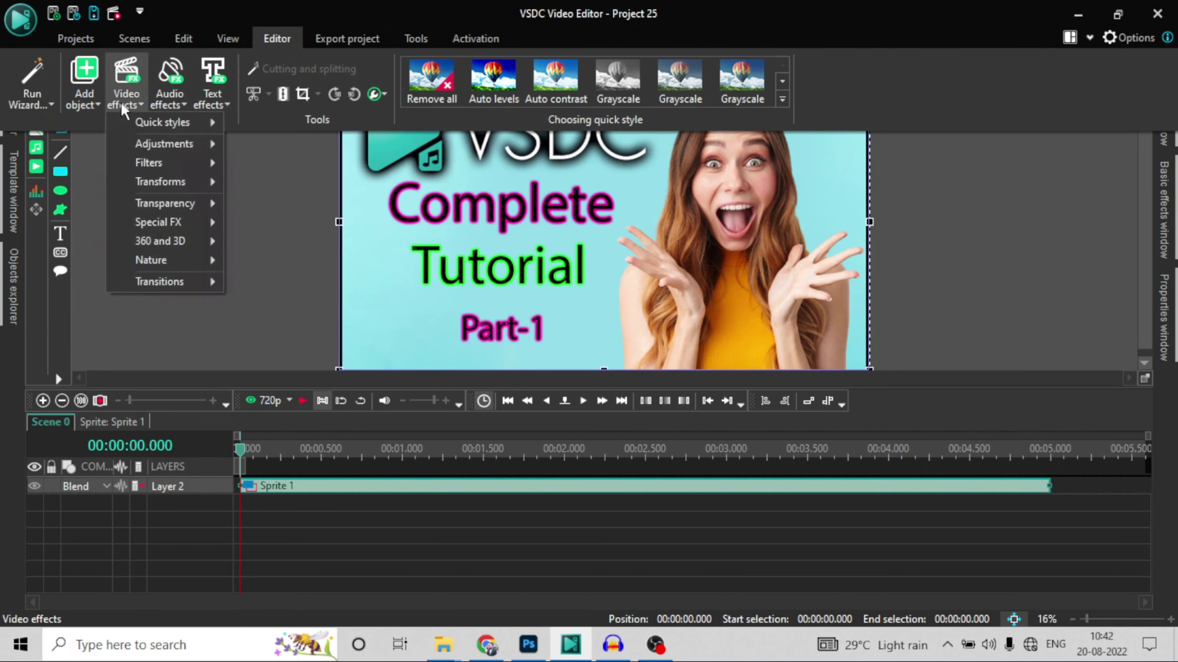
pyautogui.click(180, 190)
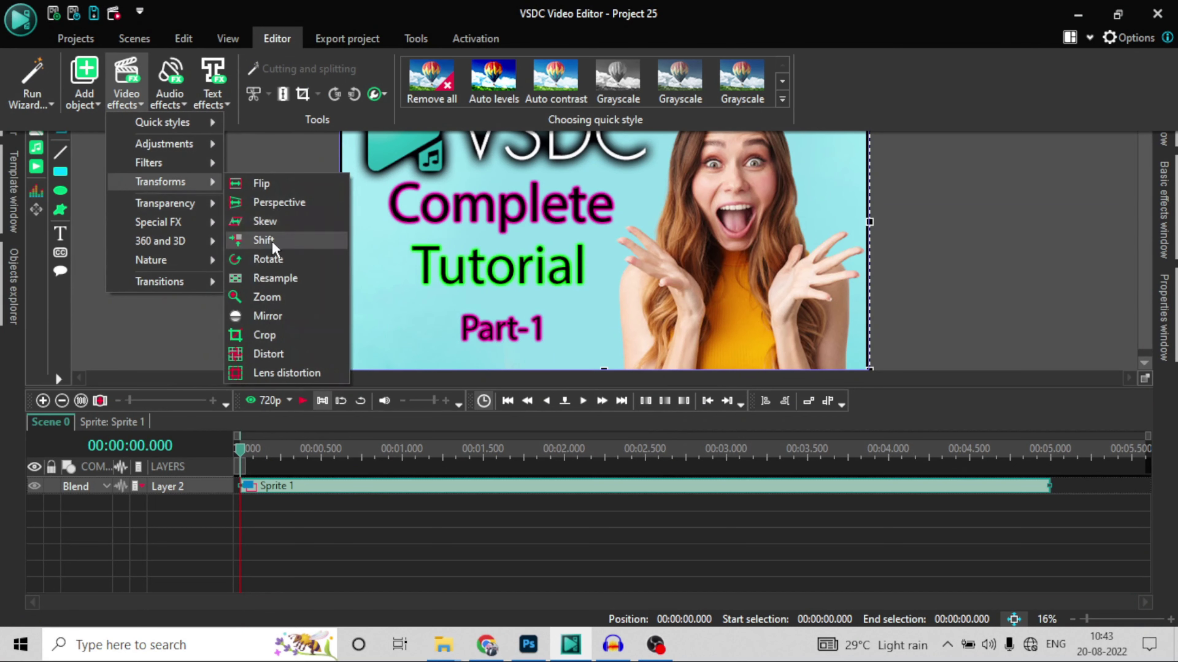
pyautogui.click(264, 240)
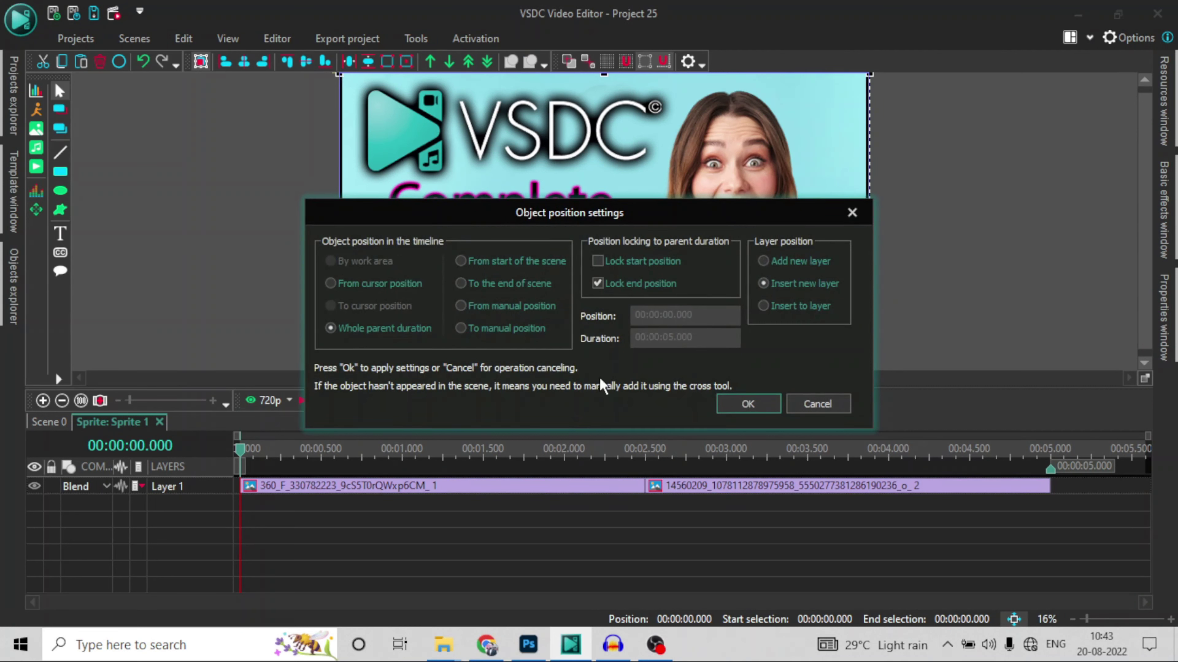
pyautogui.click(330, 284)
pyautogui.click(671, 338)
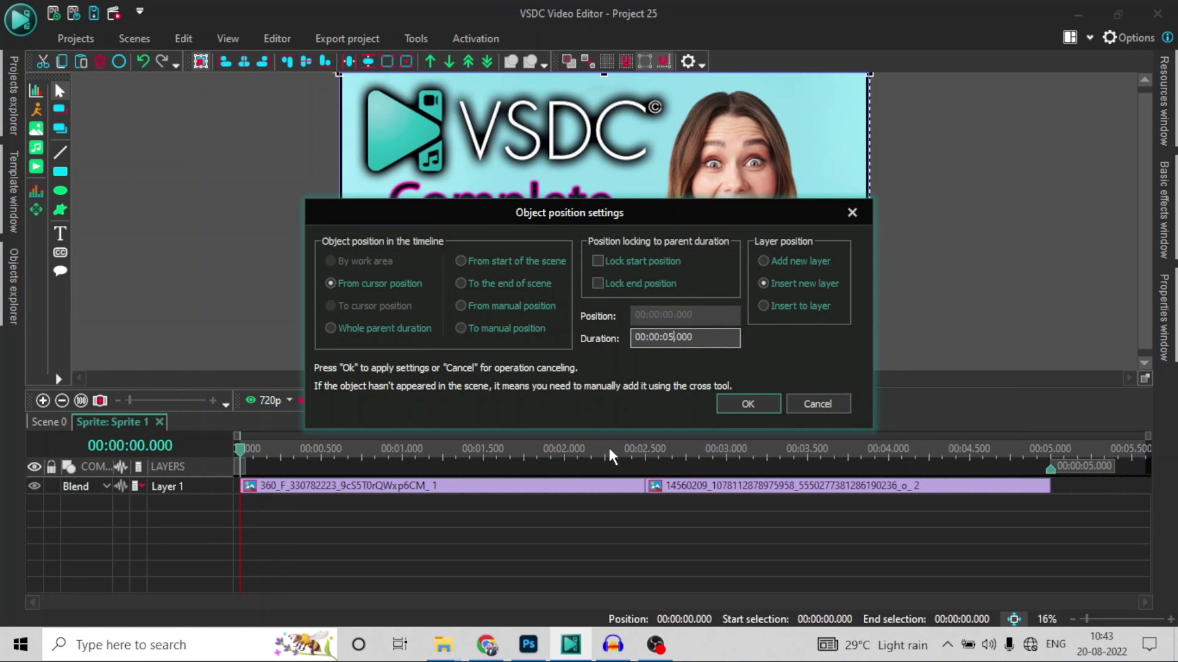
pyautogui.click(674, 337)
pyautogui.press('Return')
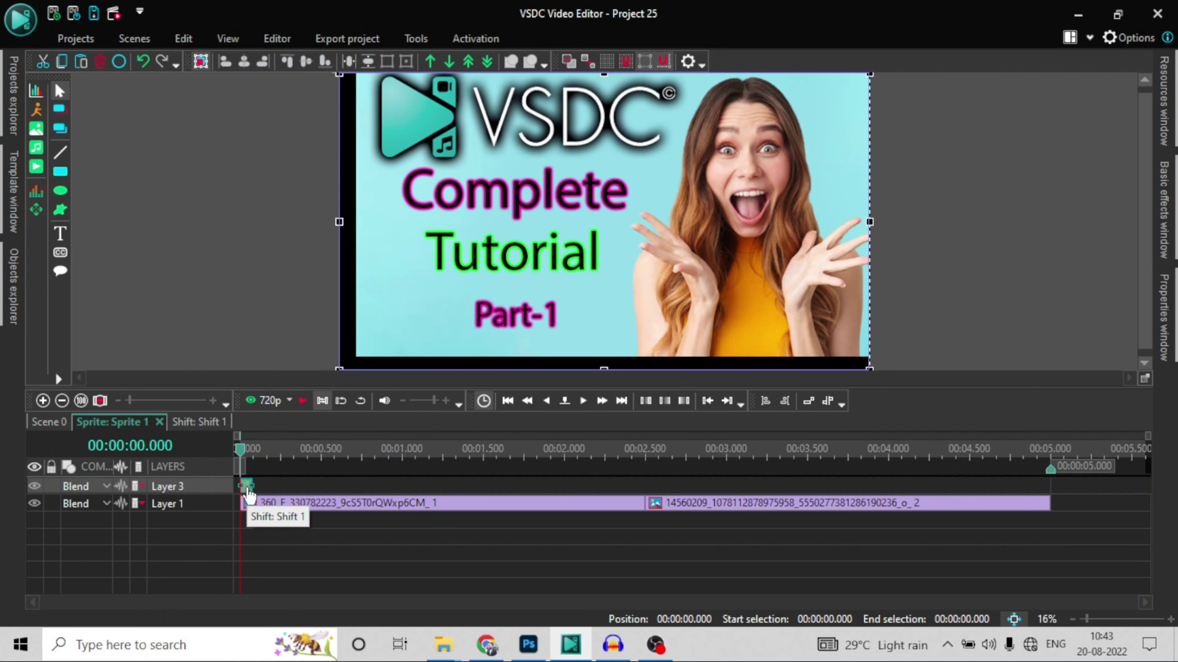
# Set the Shift 1 effect's duration to 00:00:00.208 (5 frames).
pyautogui.rightClick(246, 488)
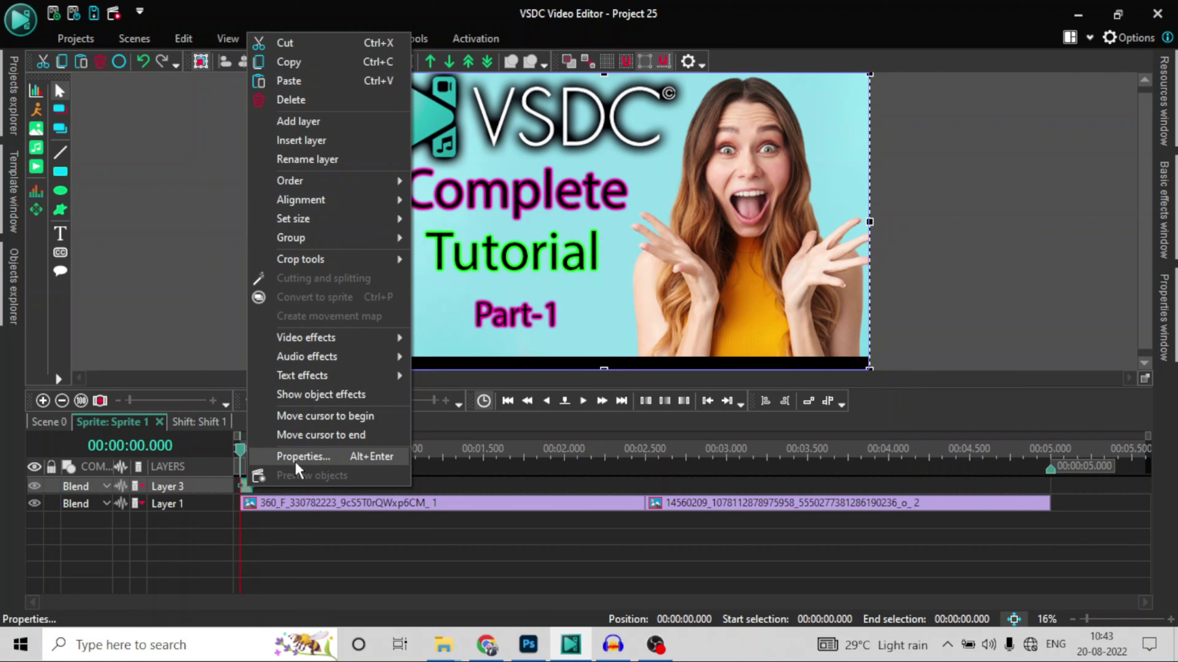
pyautogui.click(303, 457)
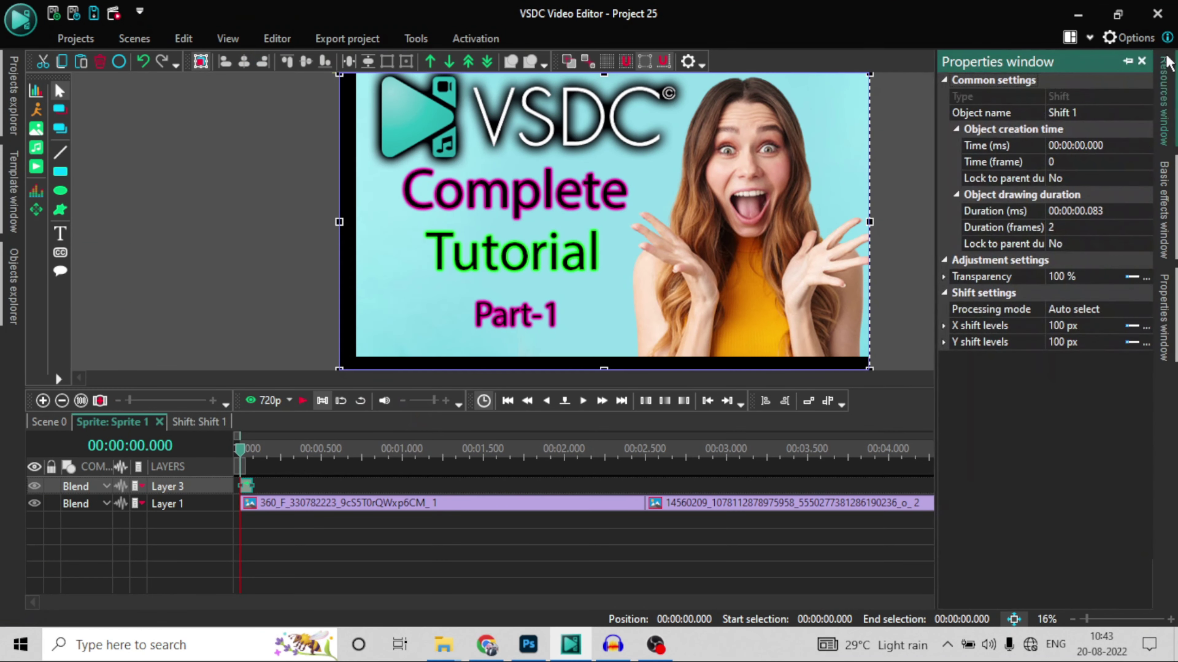
pyautogui.click(1097, 211)
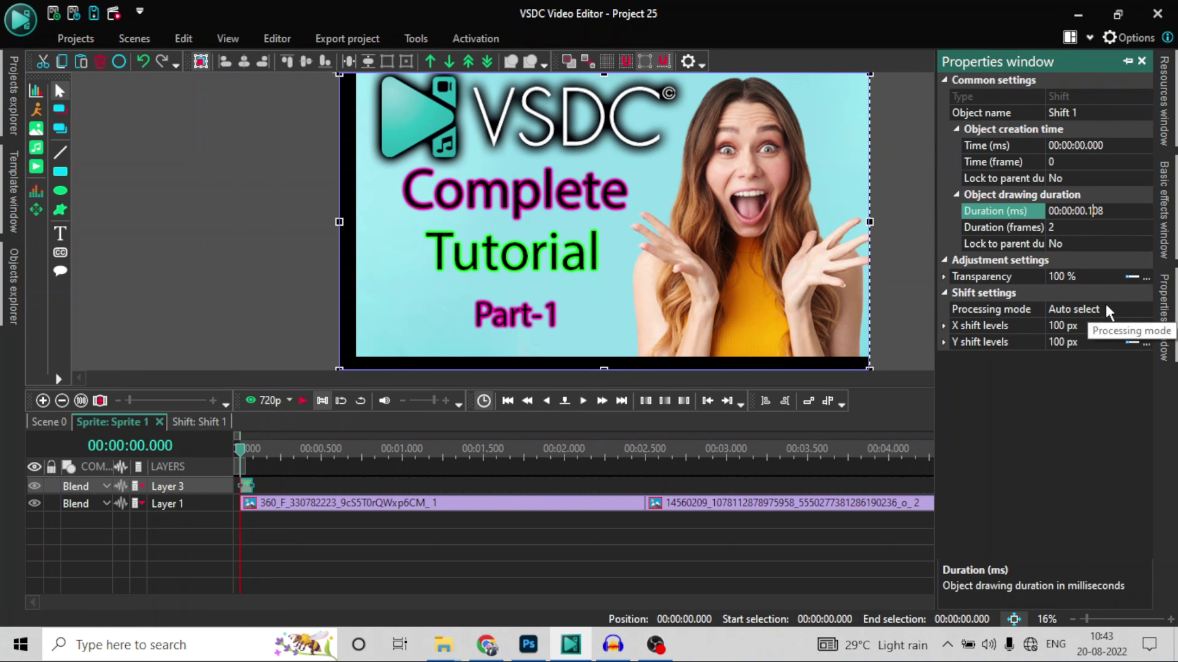
pyautogui.press('Return')
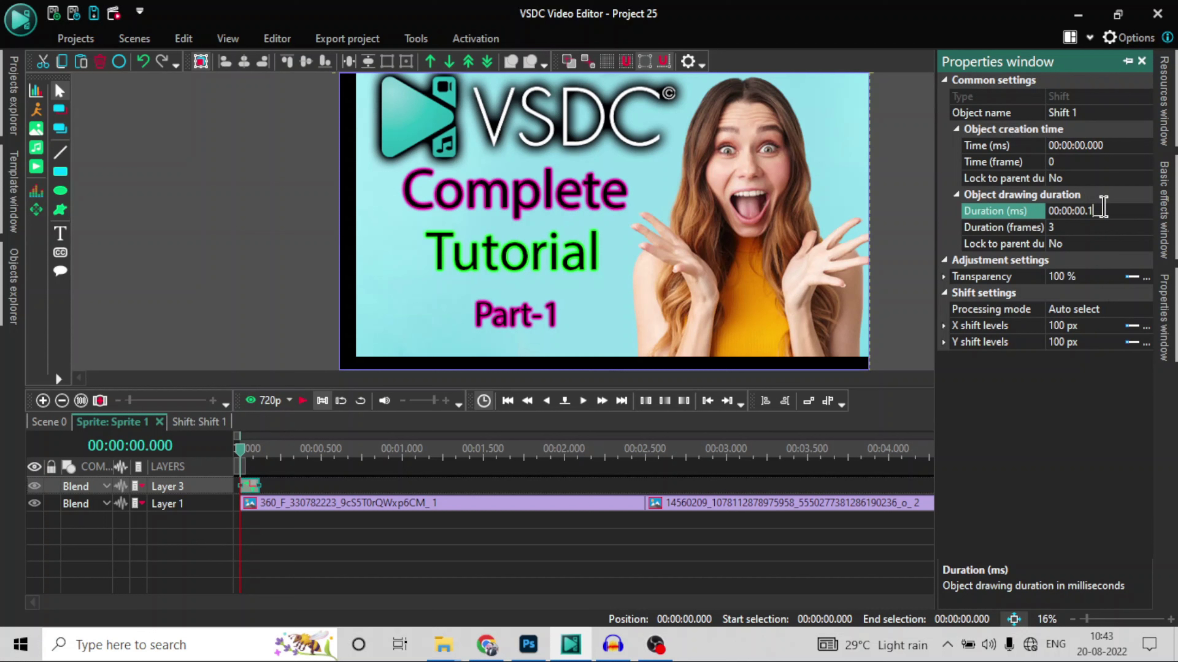
pyautogui.press('Return')
# Make Shift 1's X and Y shifts vary between values, setting X to 0; -10 px.
pyautogui.click(1136, 328)
pyautogui.click(1133, 346)
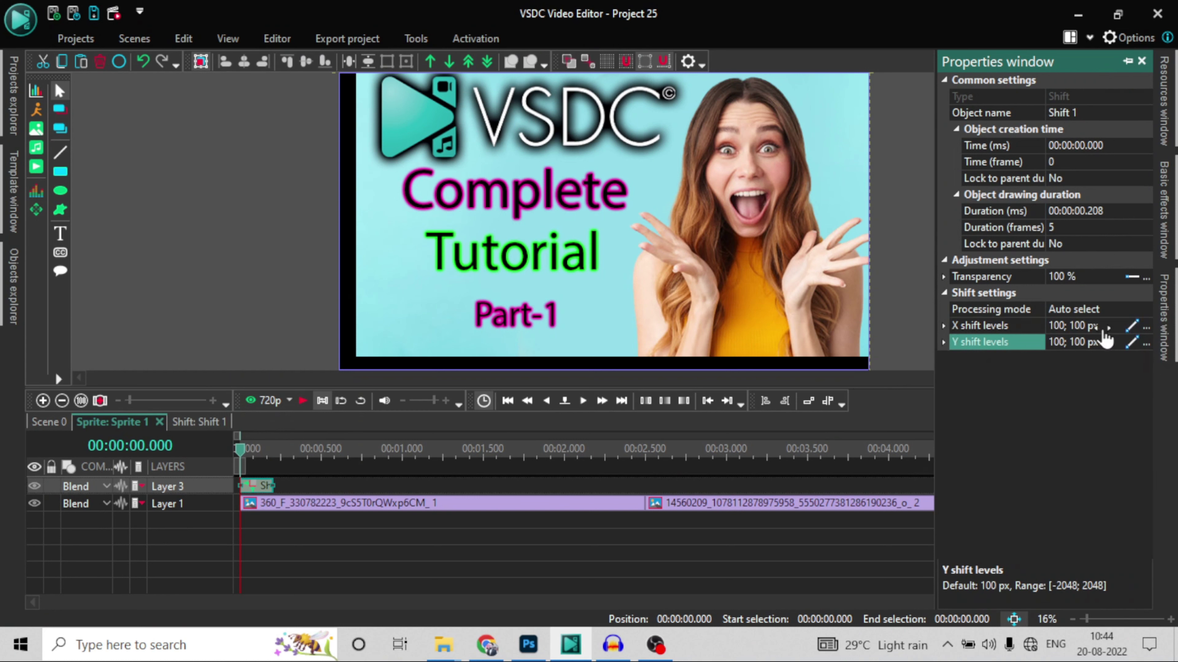
pyautogui.doubleClick(1059, 326)
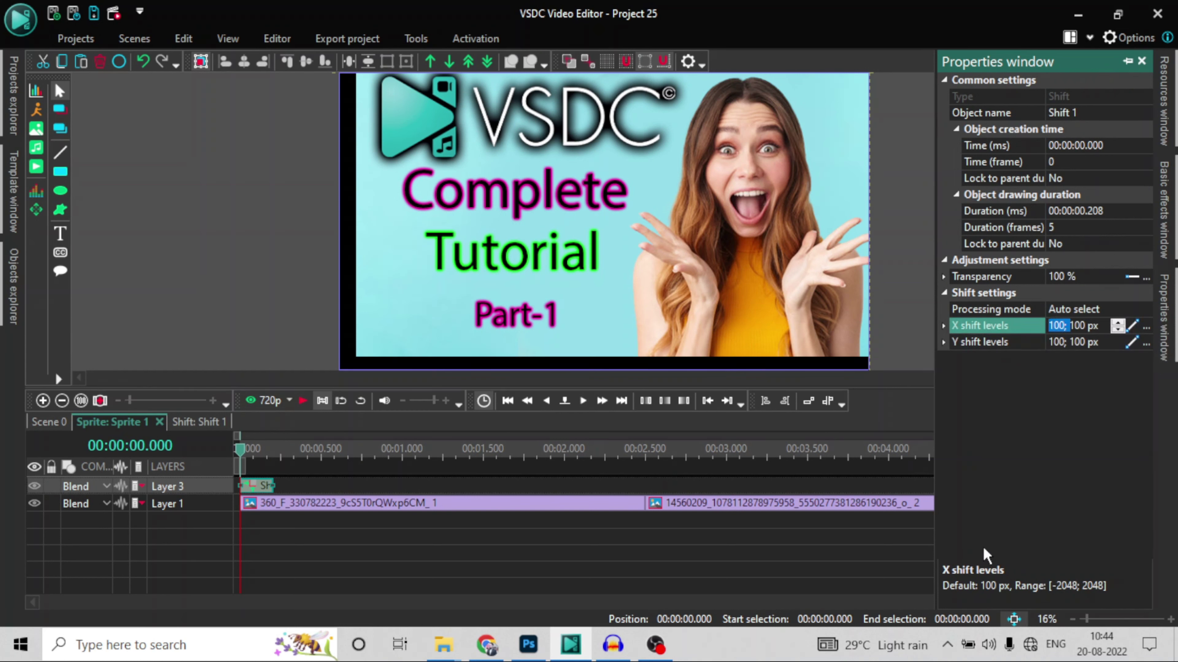
pyautogui.press('Left')
pyautogui.press('Delete')
pyautogui.press('Delete')
pyautogui.press('Delete')
pyautogui.write('0')
pyautogui.press('BackSpace')
pyautogui.press('BackSpace')
pyautogui.press('BackSpace')
pyautogui.write('-10')
pyautogui.click(1052, 342)
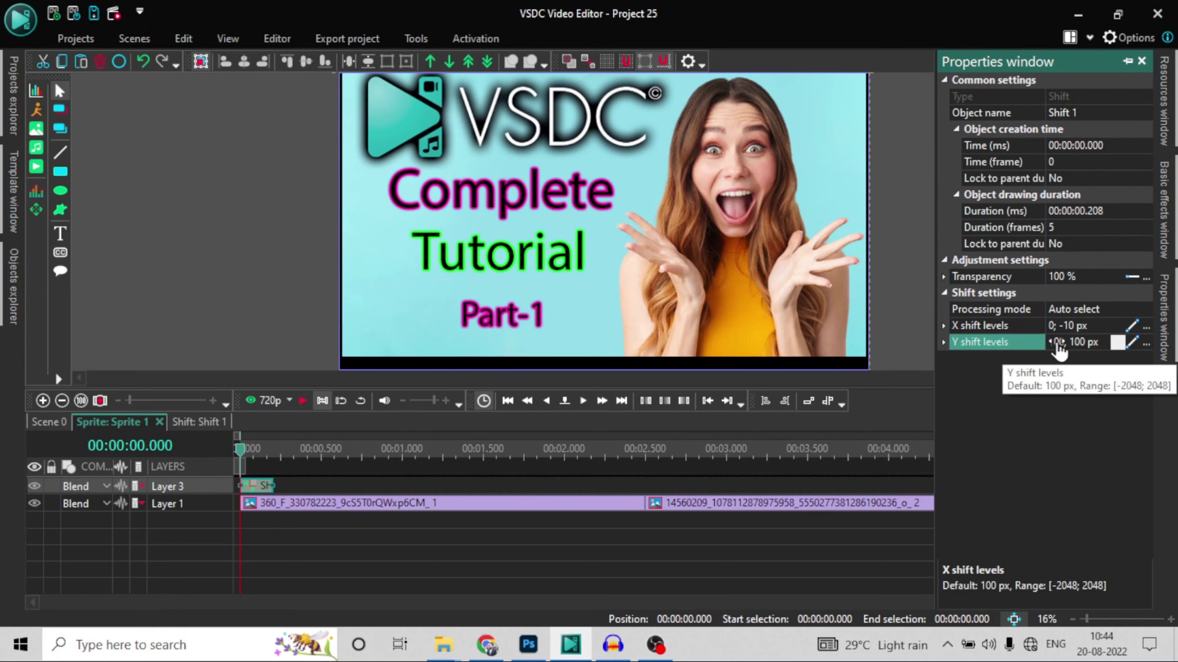
# Set Shift 1's Y shift levels to 0; -10 px.
pyautogui.doubleClick(1055, 342)
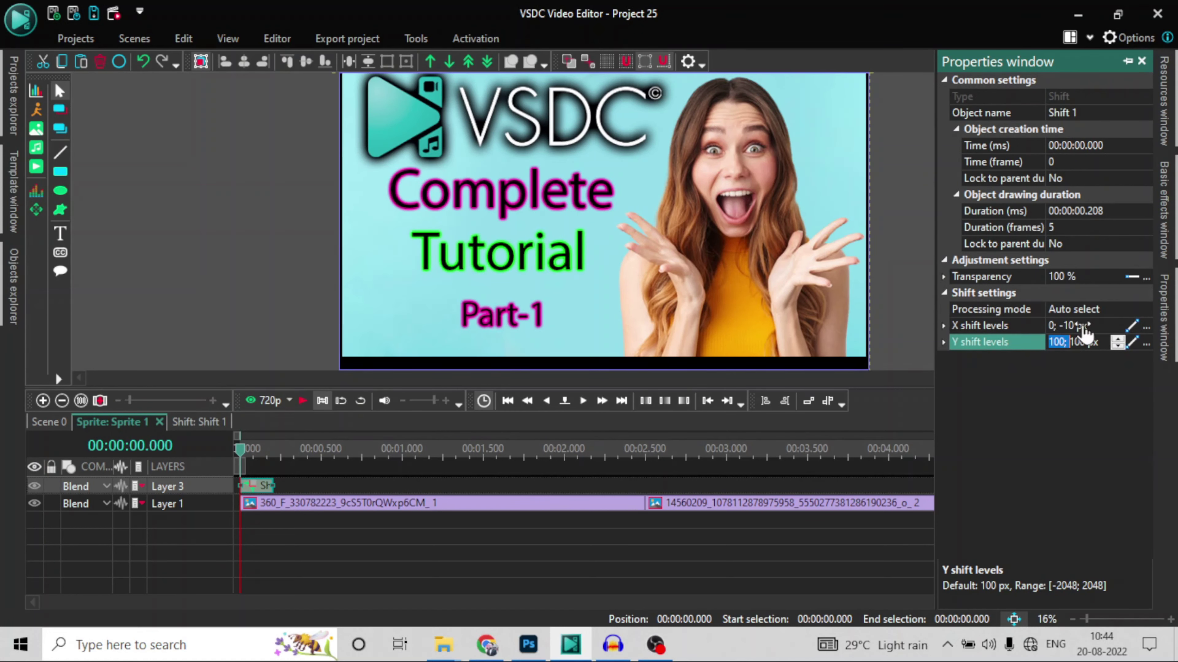
pyautogui.click(1065, 342)
pyautogui.press('BackSpace')
pyautogui.press('BackSpace')
pyautogui.press('BackSpace')
pyautogui.write('0')
pyautogui.press('Right')
pyautogui.press('BackSpace')
pyautogui.press('BackSpace')
pyautogui.press('BackSpace')
pyautogui.write('-10')
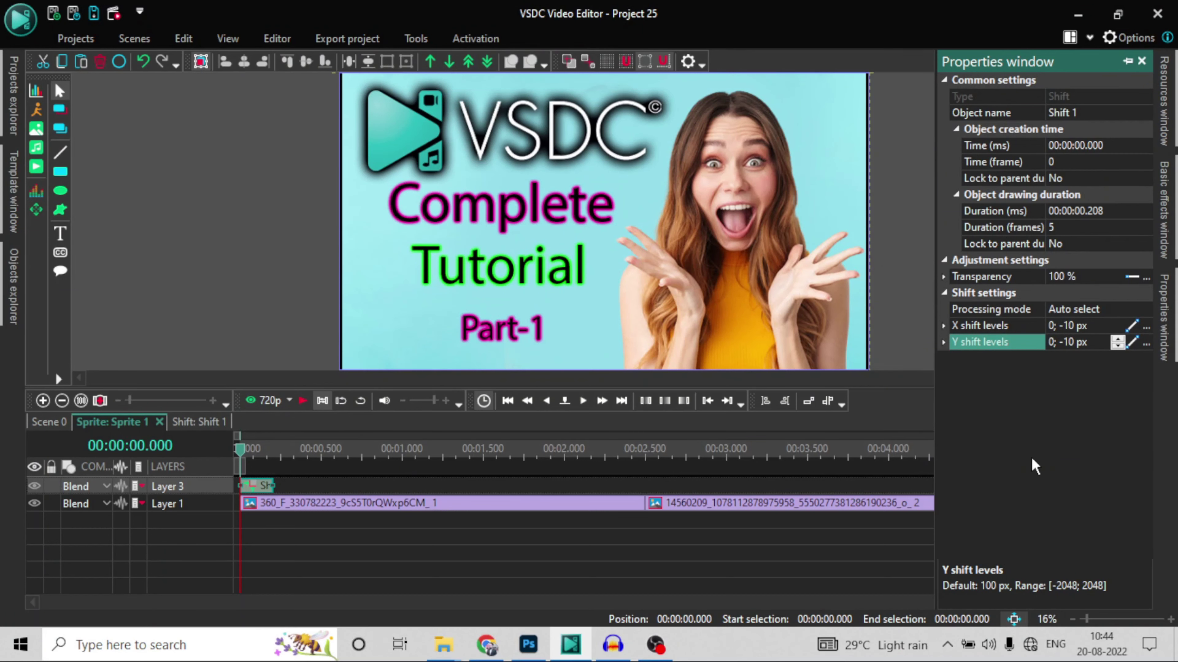
pyautogui.click(307, 400)
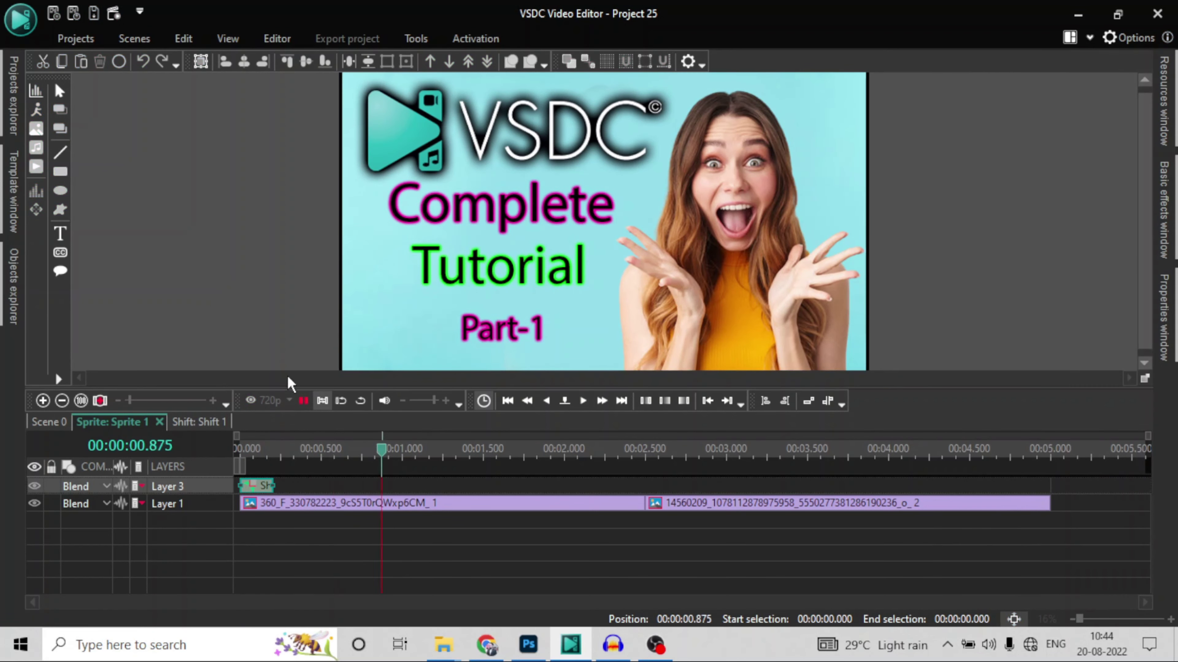
# Replay the shake from the start of Sprite 1, then return the playhead to 0.
pyautogui.click(302, 400)
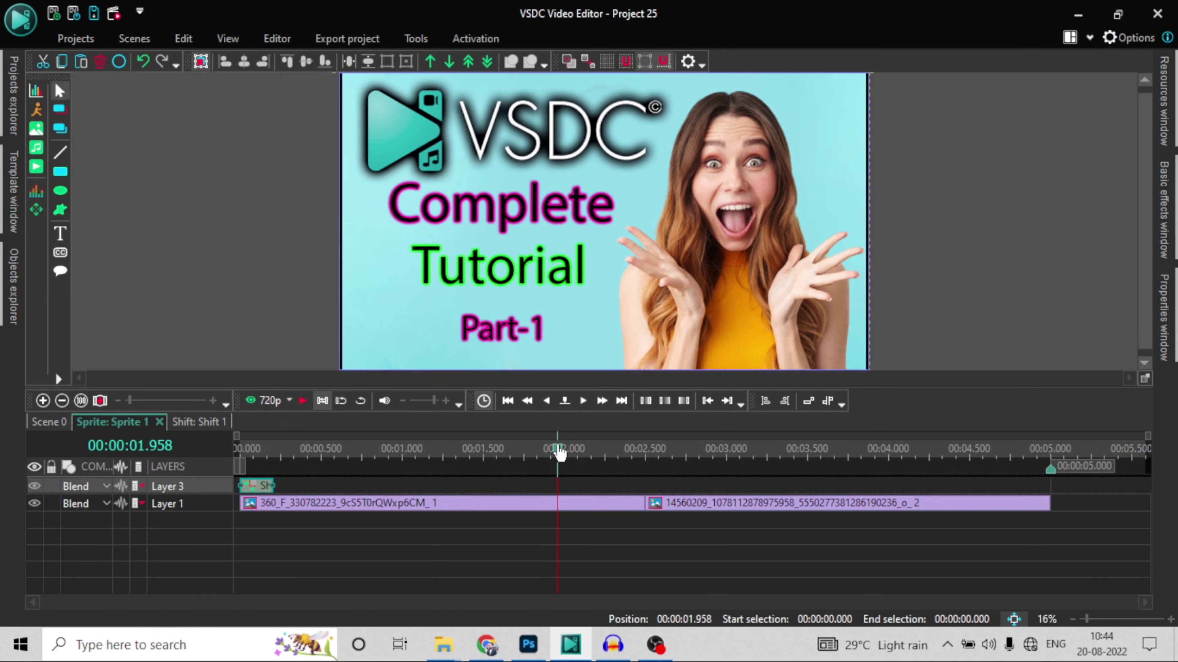
pyautogui.press('Home')
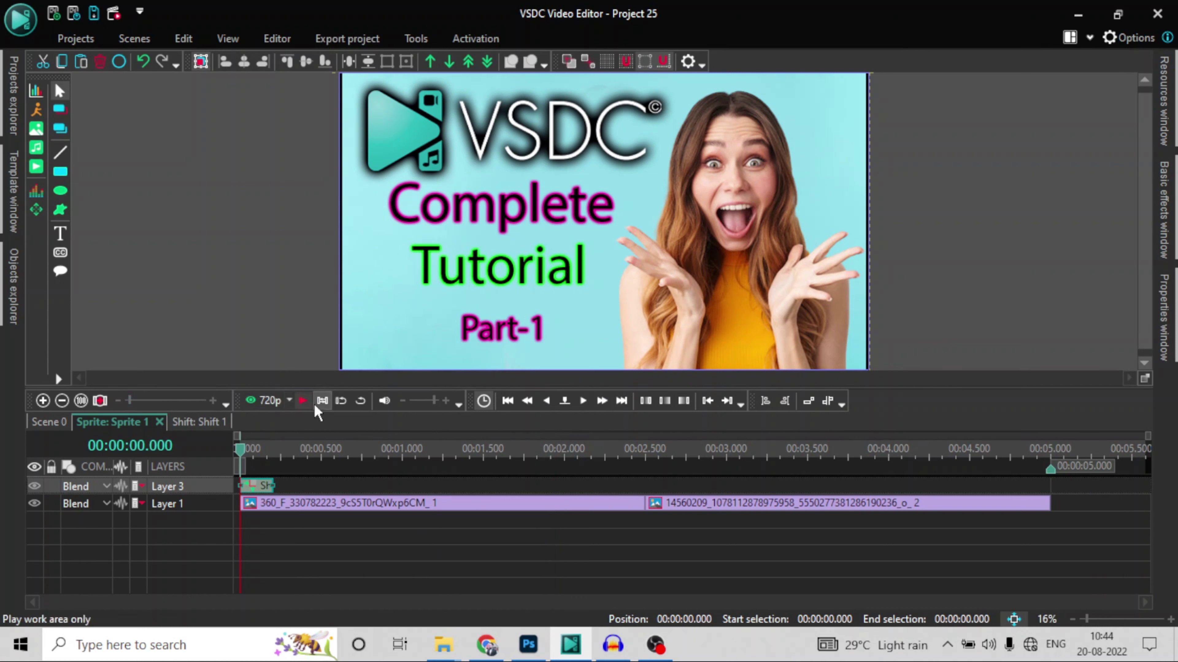
pyautogui.click(309, 401)
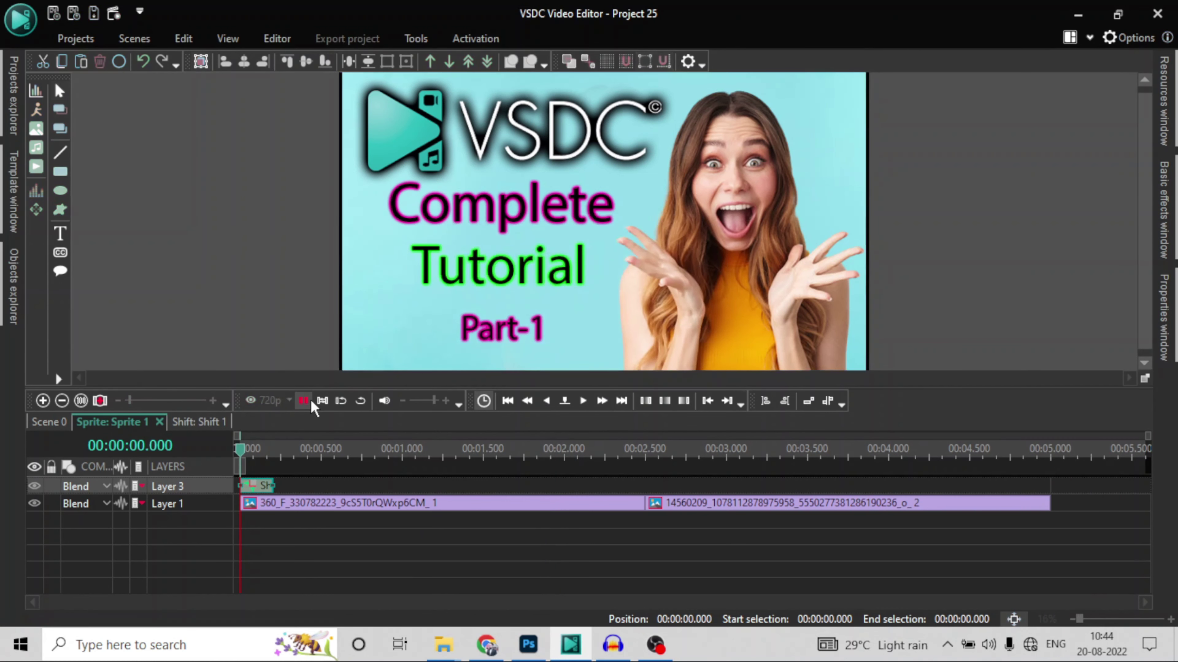
pyautogui.click(309, 401)
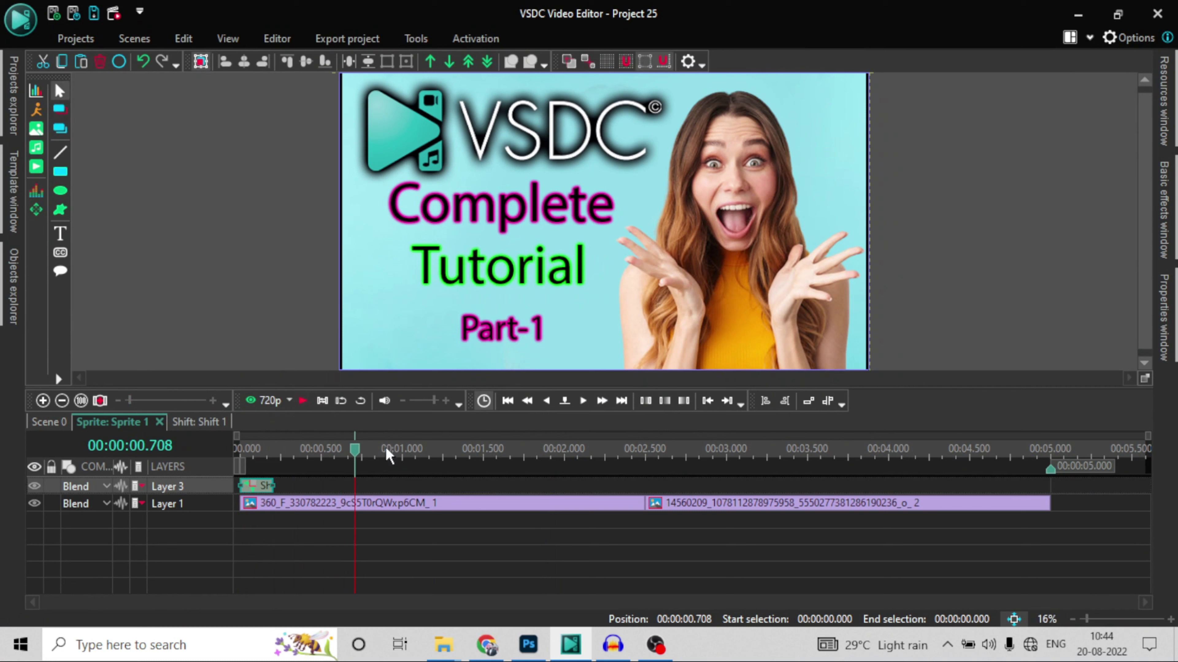
pyautogui.moveTo(355, 449); pyautogui.dragTo(240, 449)
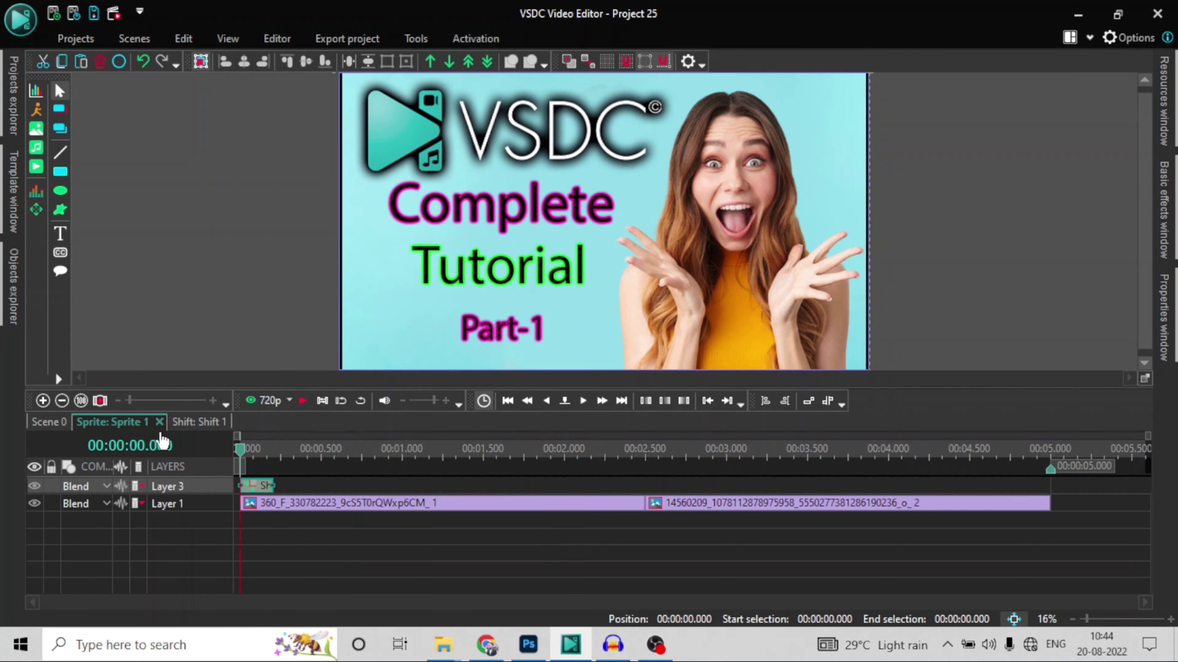
# Copy the Shift 1 clip and paste it as Shift 2 on a new Layer 4.
pyautogui.rightClick(259, 499)
pyautogui.click(296, 65)
pyautogui.rightClick(308, 486)
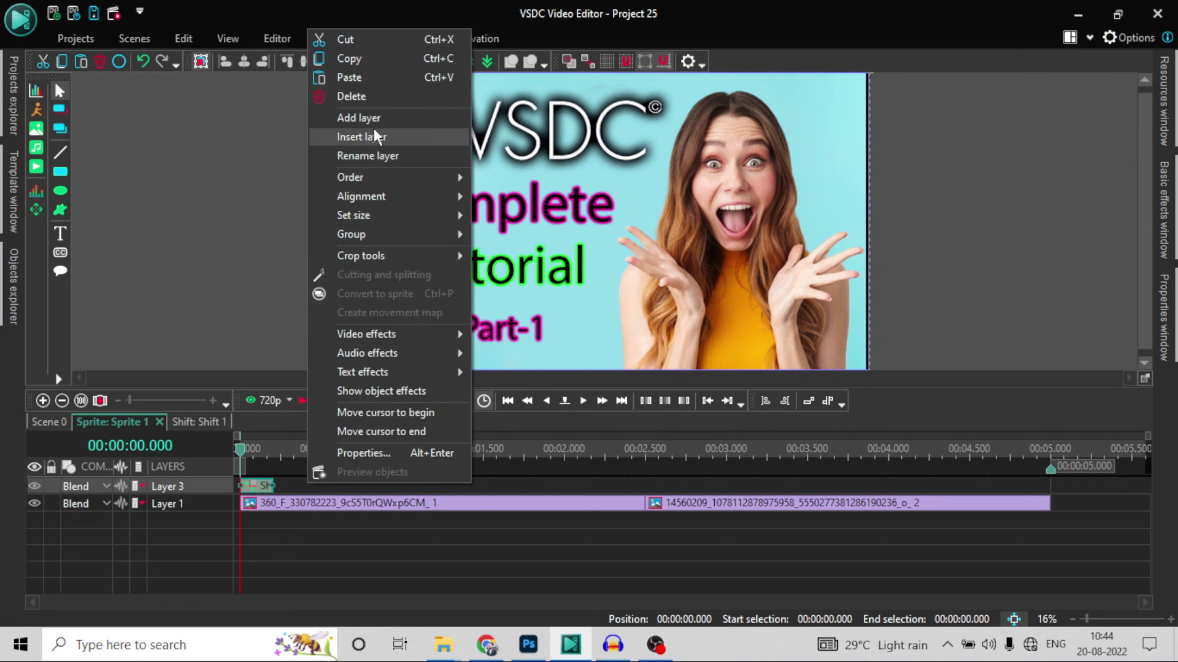
pyautogui.click(361, 78)
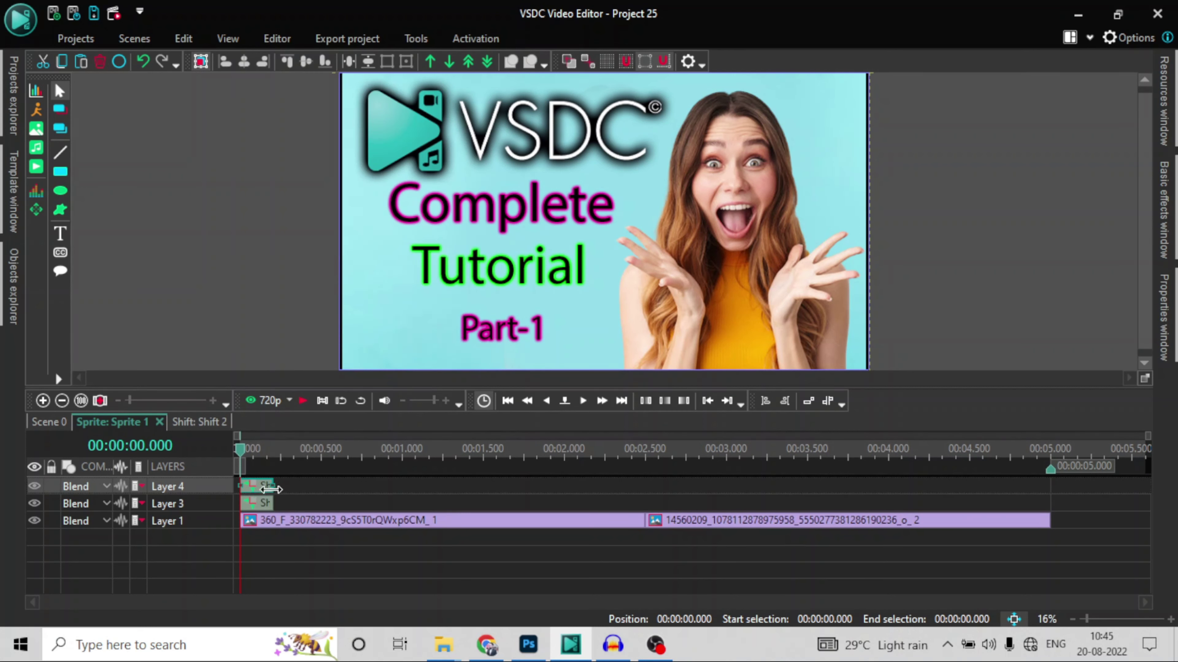
# Shorten both Shift 2 and Shift 1 to 00:00:00.125 (3 frames).
pyautogui.rightClick(263, 485)
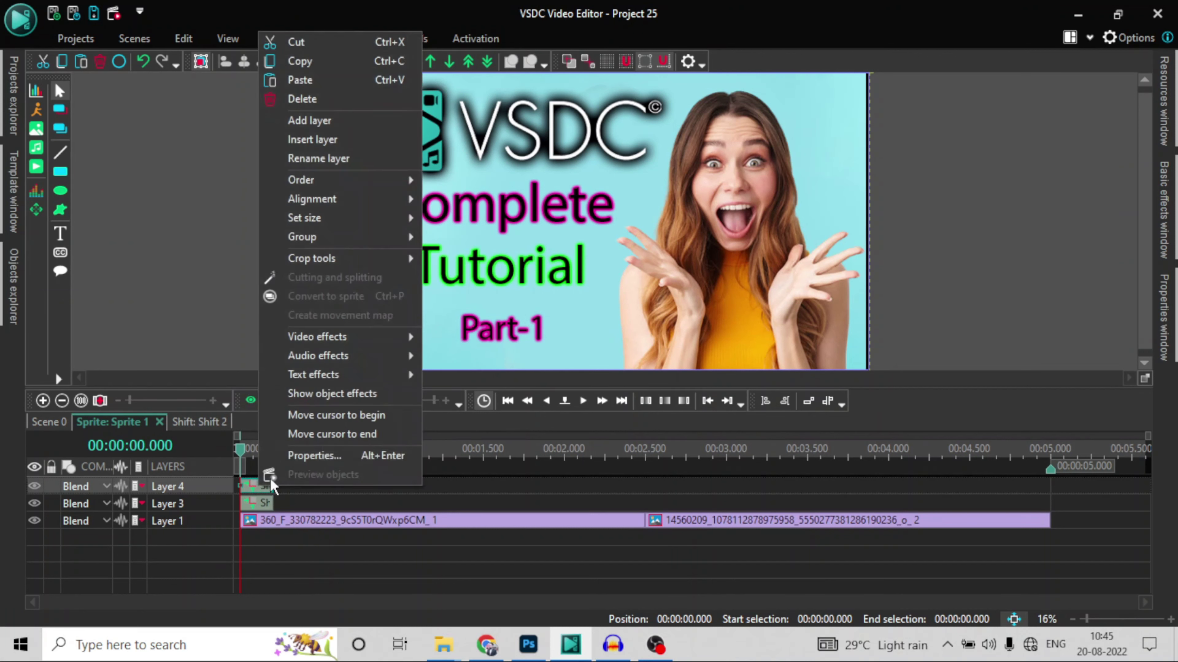
pyautogui.click(309, 456)
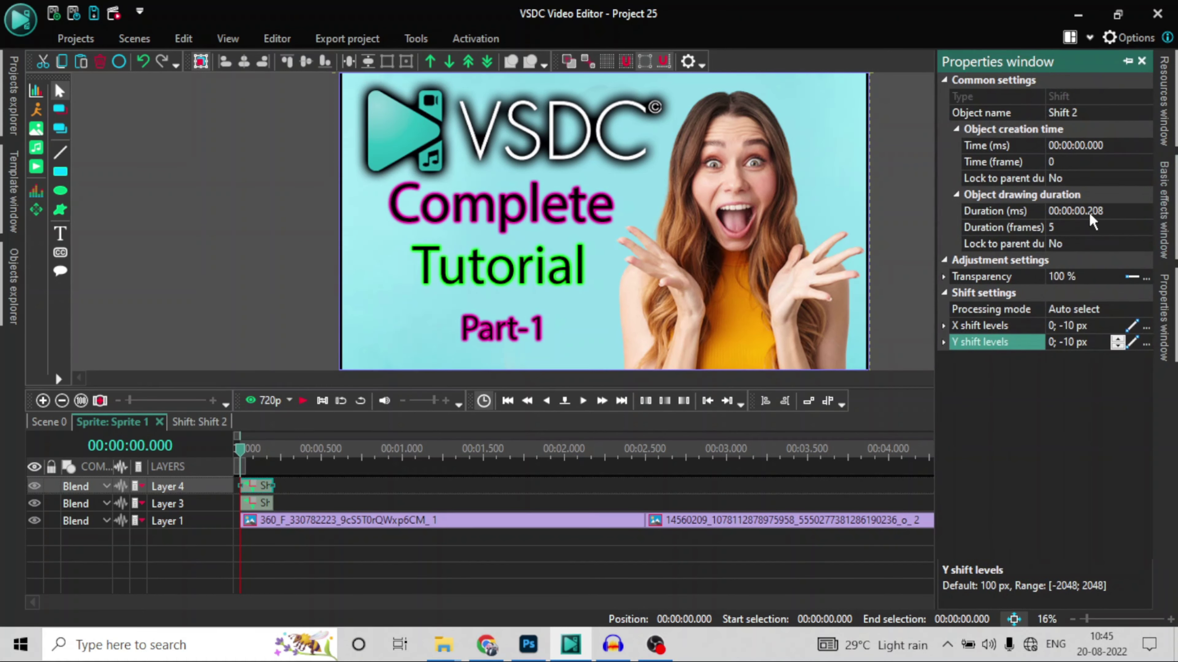
pyautogui.click(1089, 212)
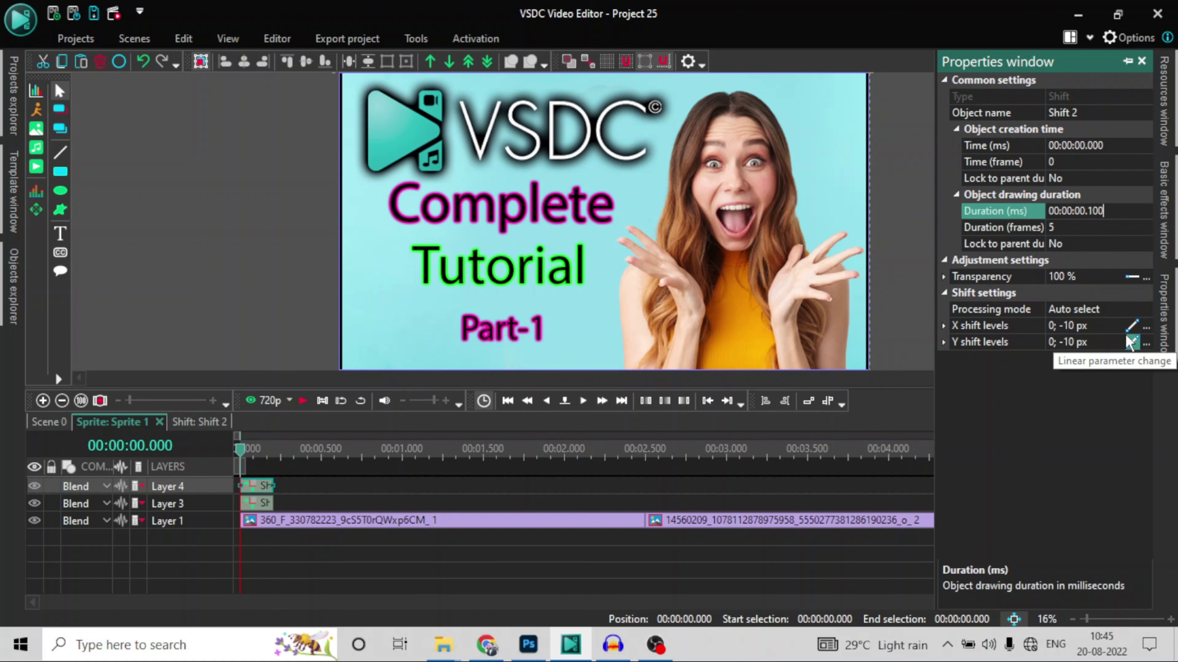
pyautogui.press('Return')
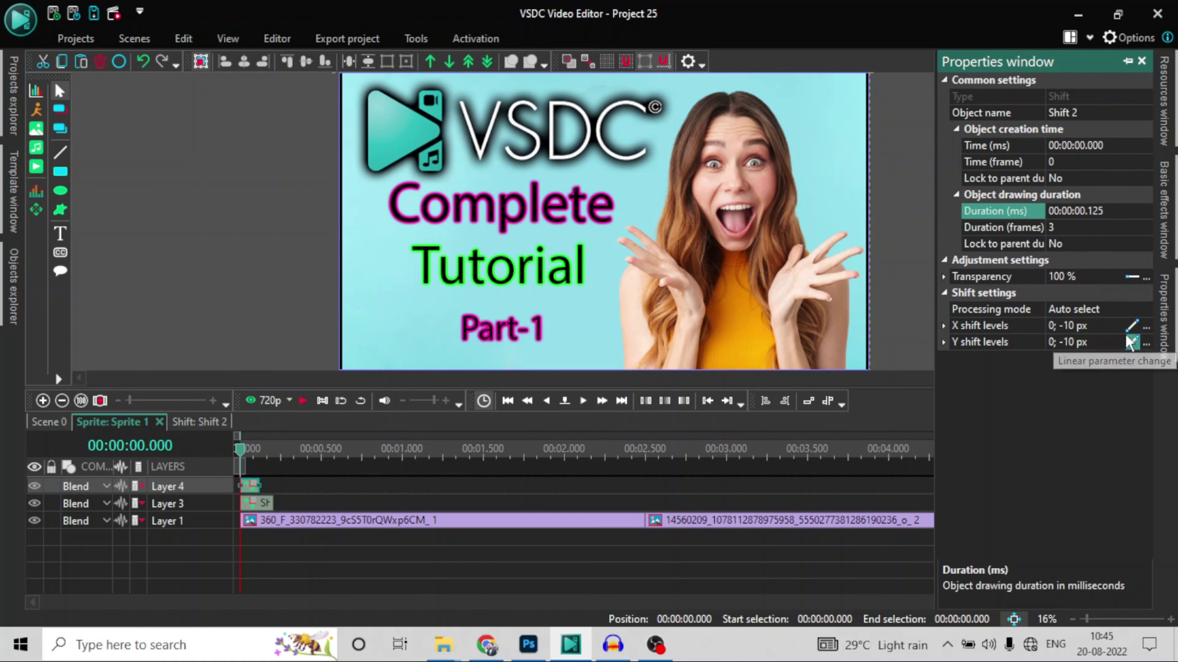
pyautogui.rightClick(267, 507)
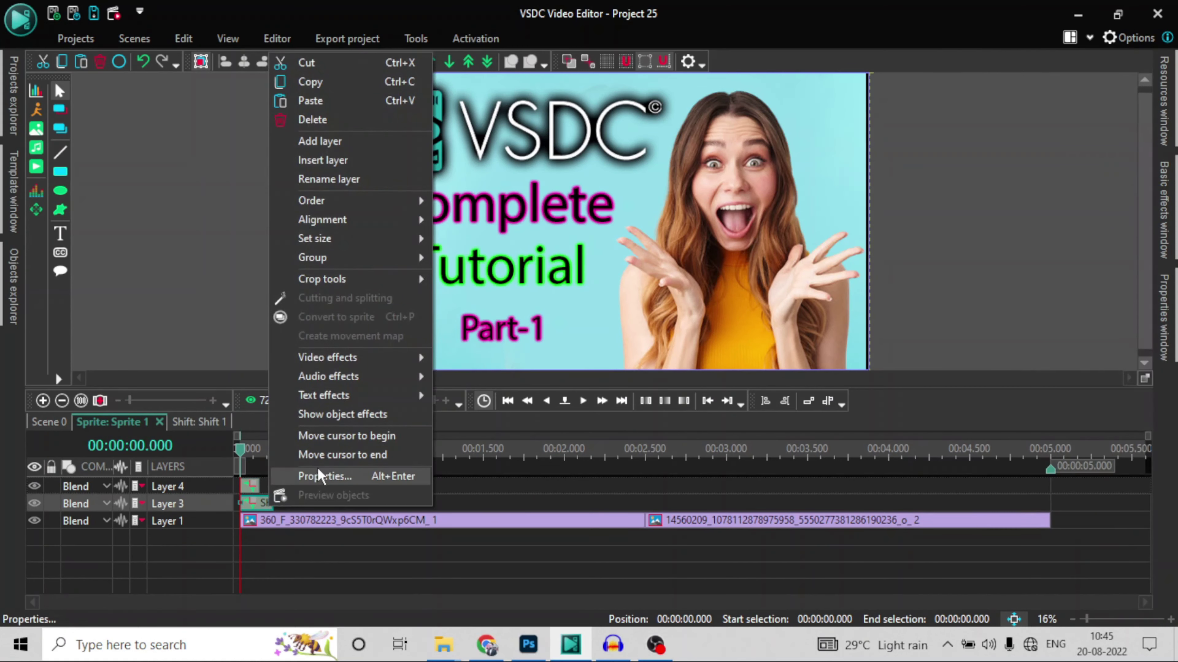
pyautogui.click(324, 476)
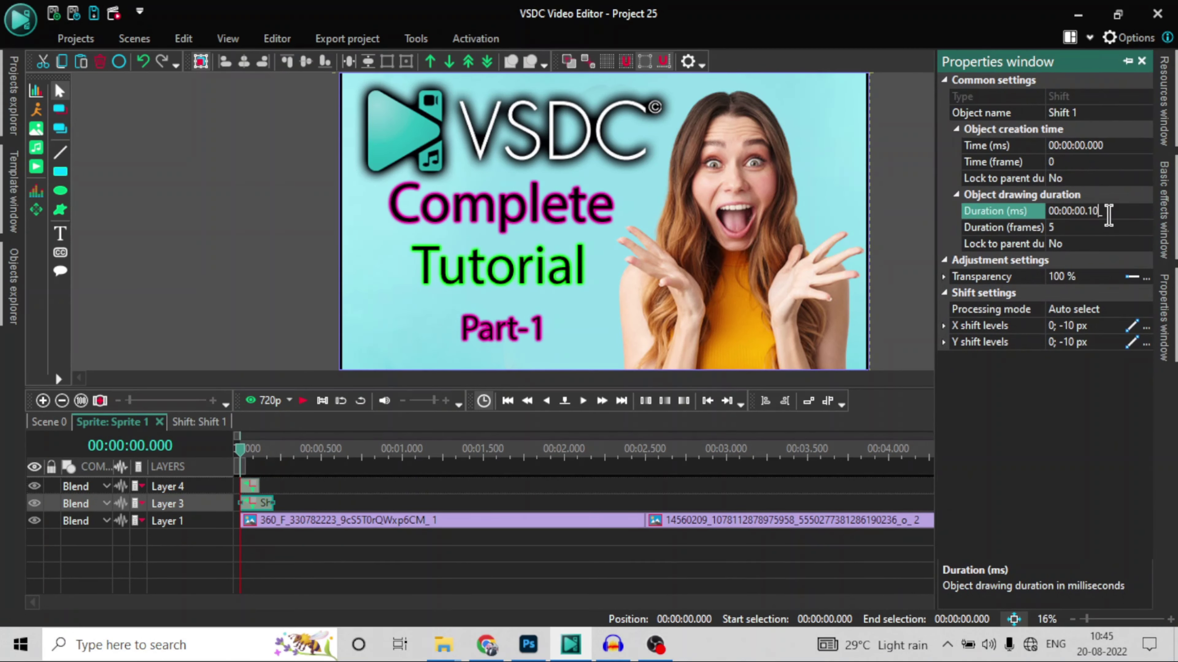
pyautogui.write('5')
pyautogui.press('Return')
# Remove the minus signs so Shift 2's X and Y shift levels read 0; 10 px.
pyautogui.click(249, 494)
pyautogui.click(250, 486)
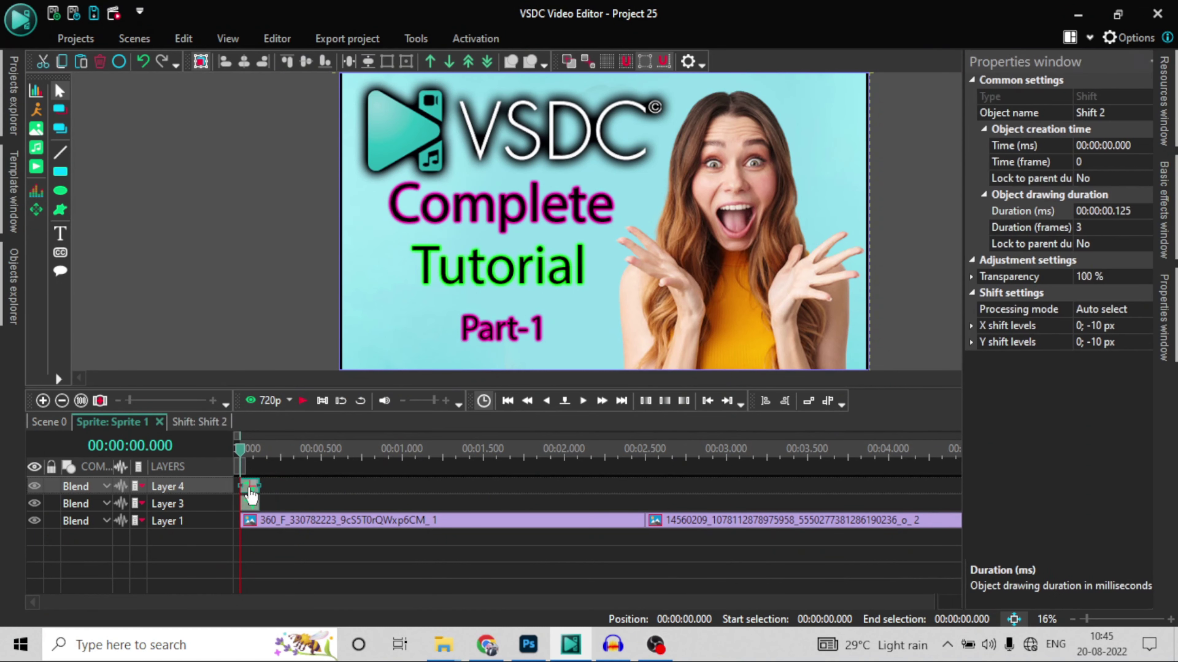
pyautogui.rightClick(254, 486)
pyautogui.click(306, 453)
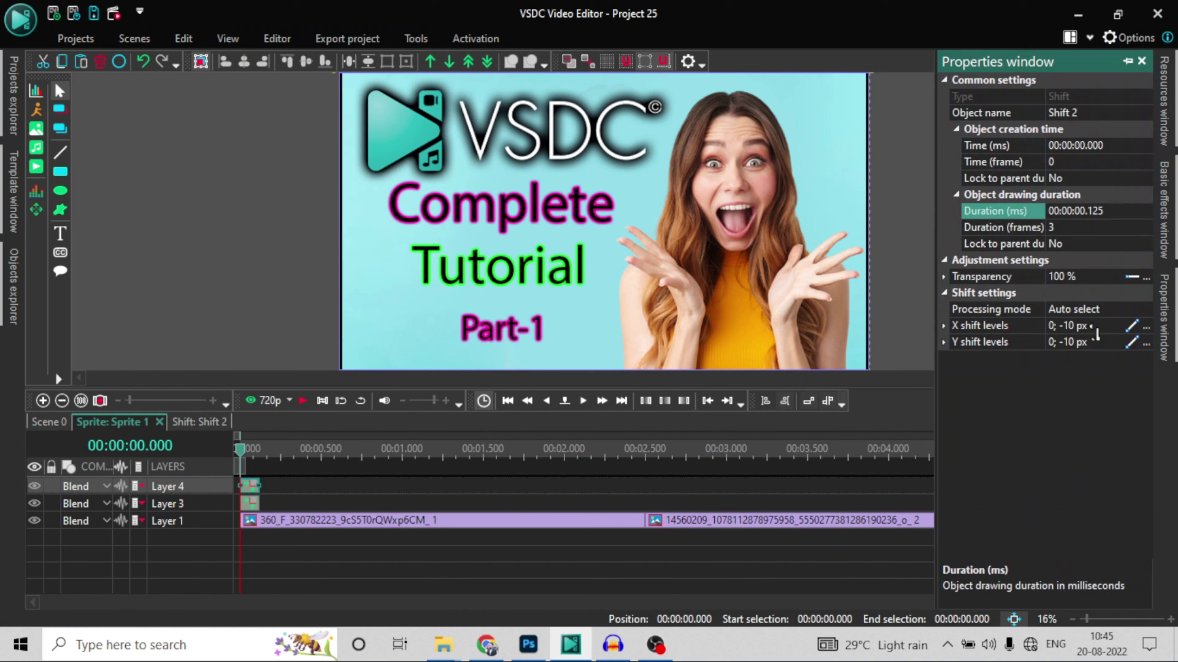
pyautogui.click(1067, 325)
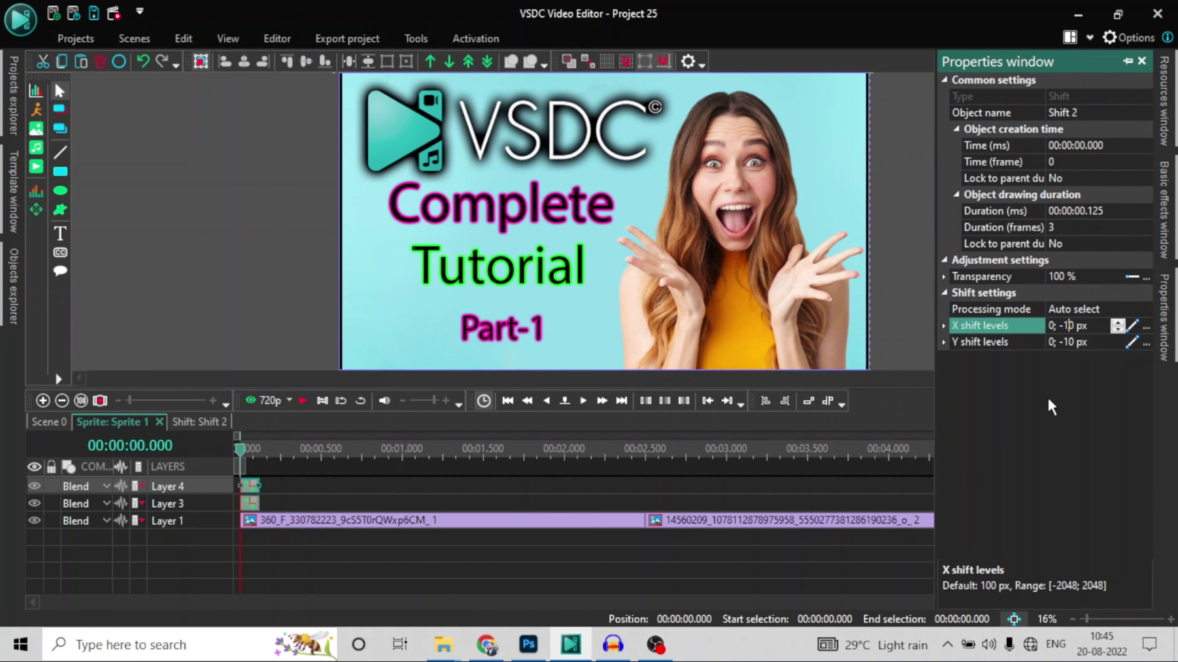
pyautogui.press('BackSpace')
pyautogui.click(1066, 343)
pyautogui.press('BackSpace')
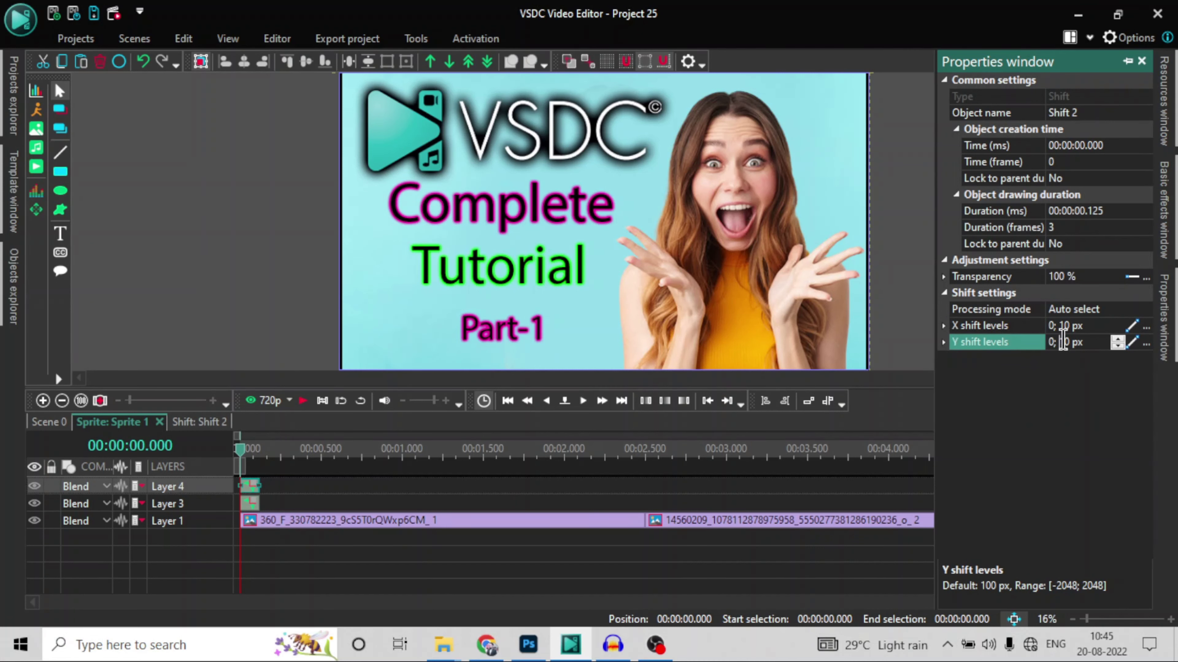
# Chain Shift 2 after Shift 1 on Layer 3, then append a pasted copy of the pair.
pyautogui.click(297, 501)
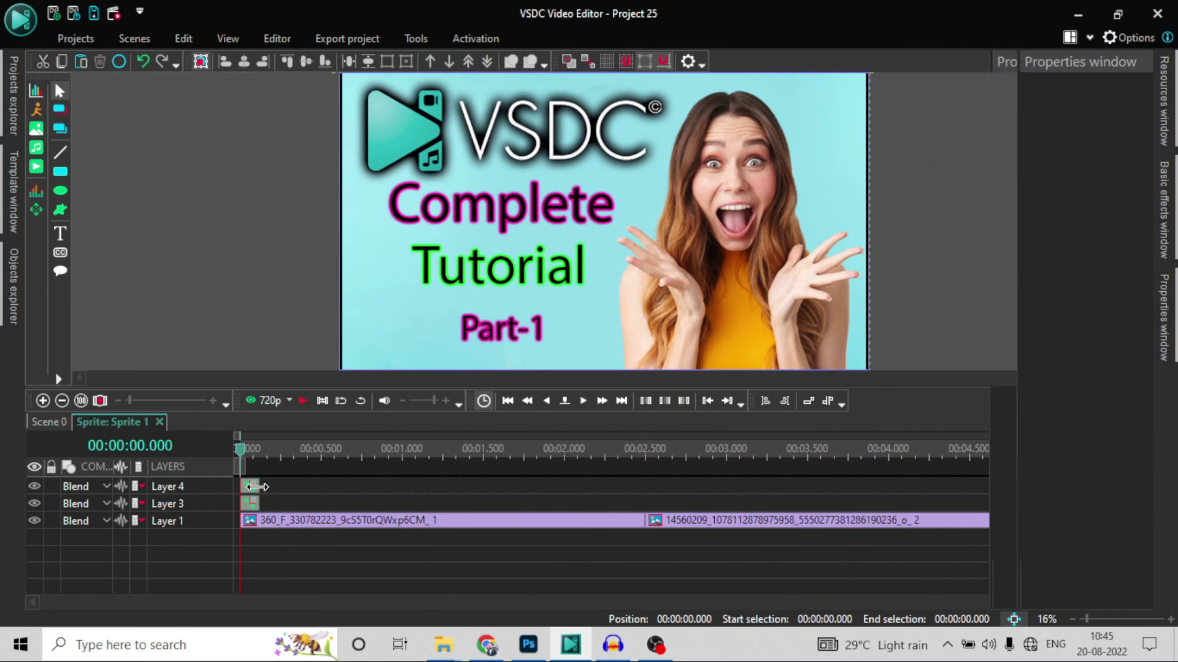
pyautogui.moveTo(250, 485); pyautogui.dragTo(270, 504)
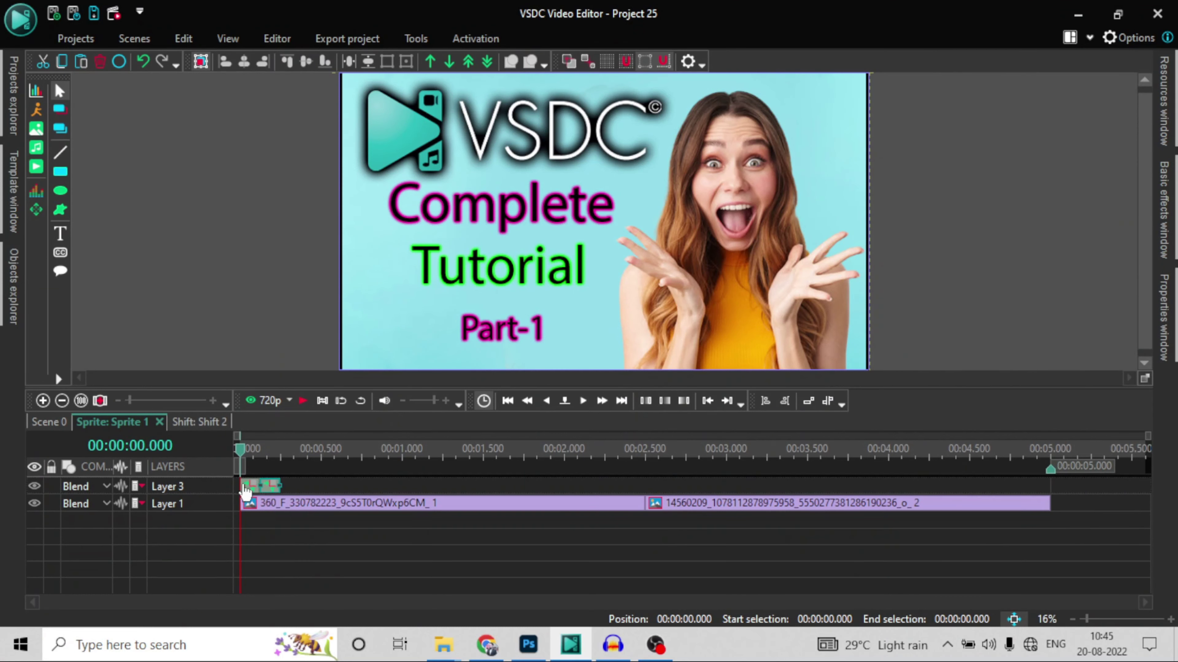
pyautogui.click(213, 485)
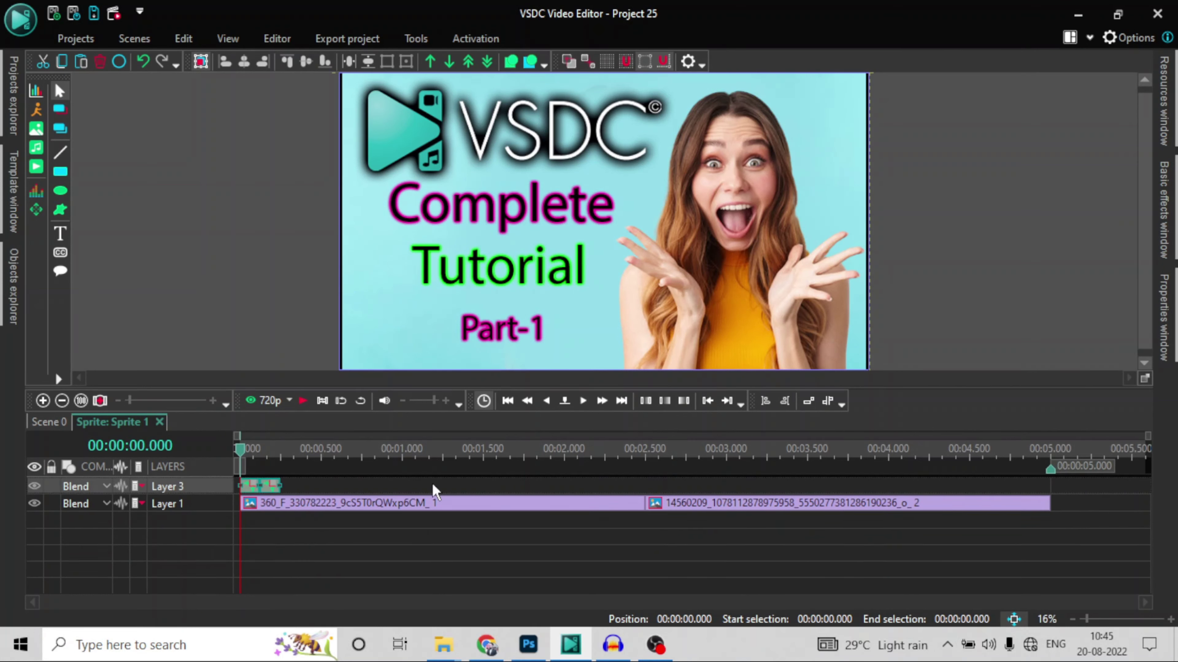
pyautogui.hotkey('ctrl', 'v')
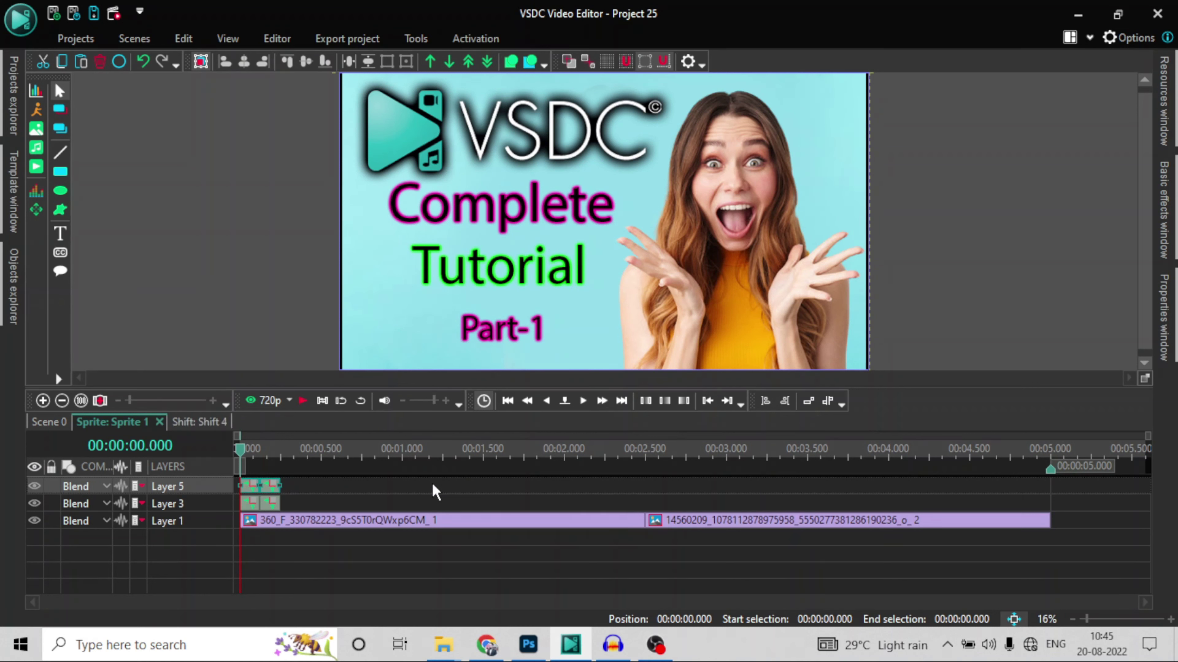
pyautogui.hotkey('ctrl', 'v')
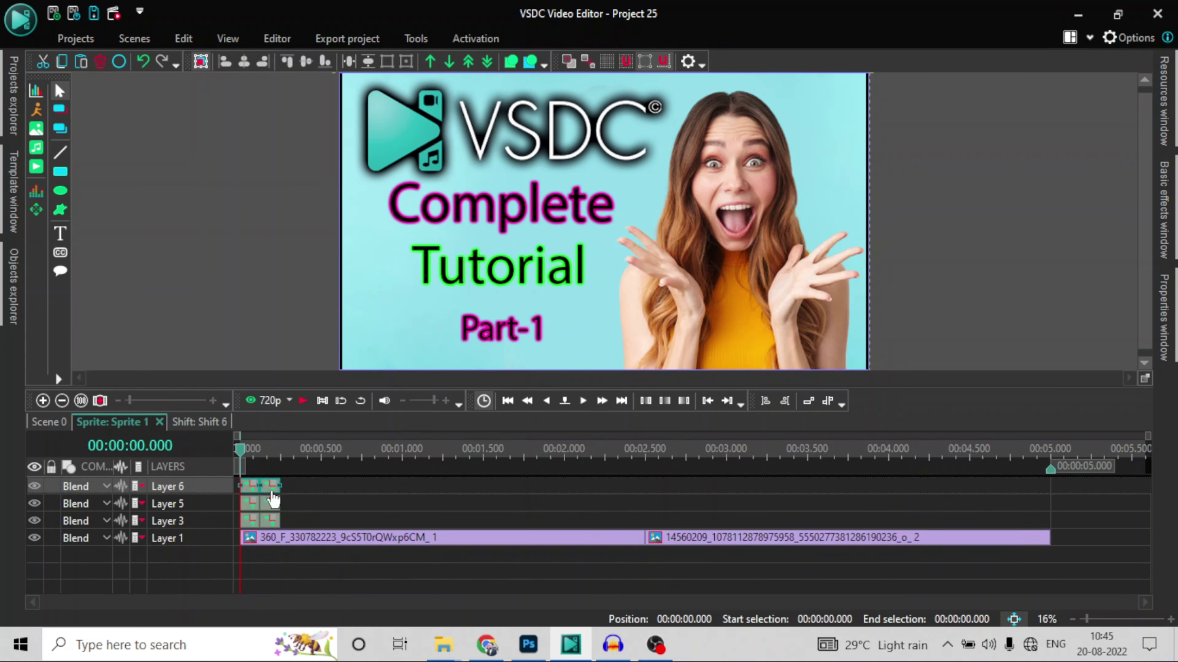
pyautogui.click(200, 508)
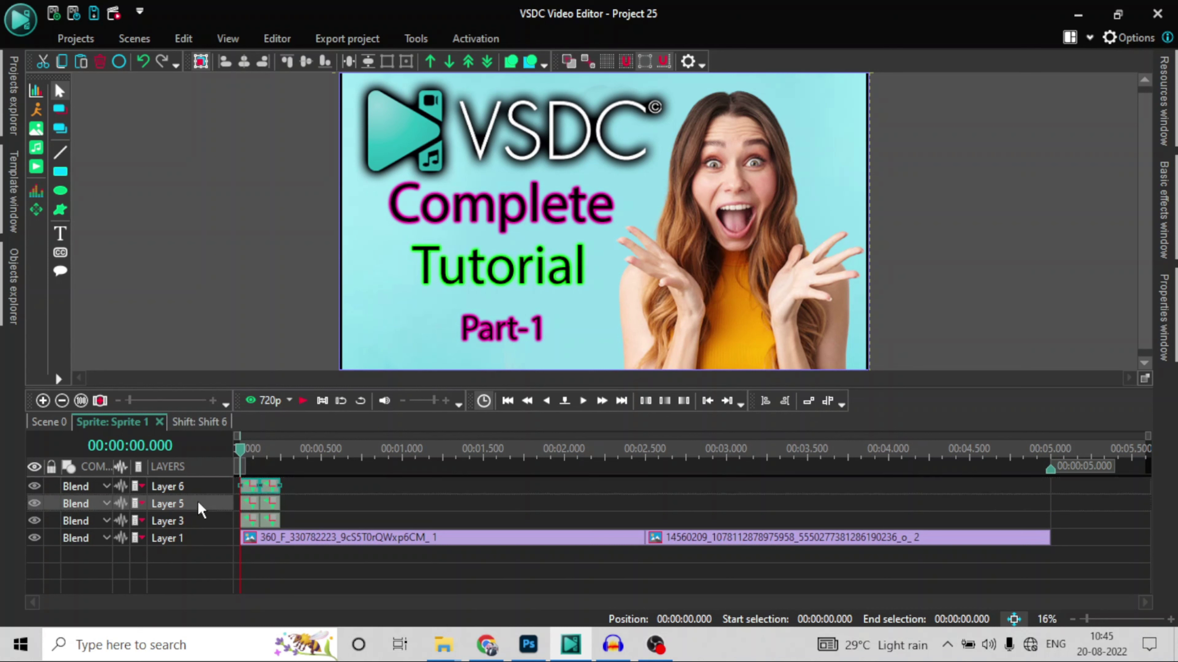
pyautogui.click(266, 510)
pyautogui.moveTo(251, 510); pyautogui.dragTo(292, 522)
# Append the Layer 6 shift clips to the chain and move it to about 00:02.1.
pyautogui.doubleClick(253, 488)
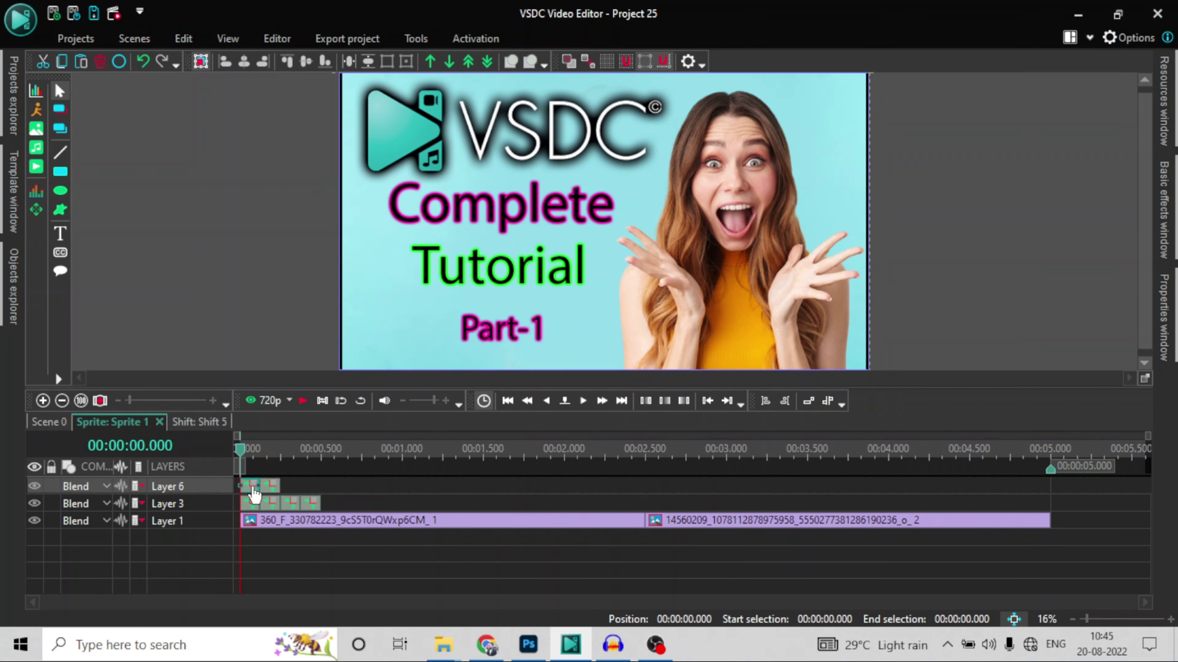
pyautogui.click(188, 488)
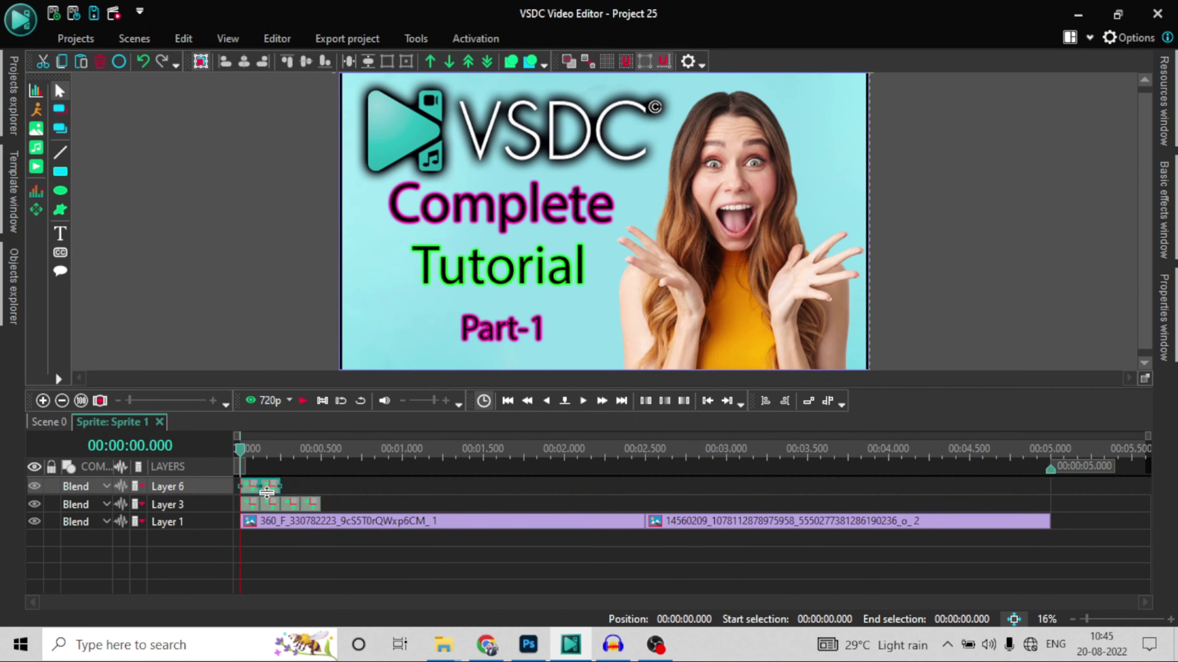
pyautogui.moveTo(260, 486); pyautogui.dragTo(321, 526)
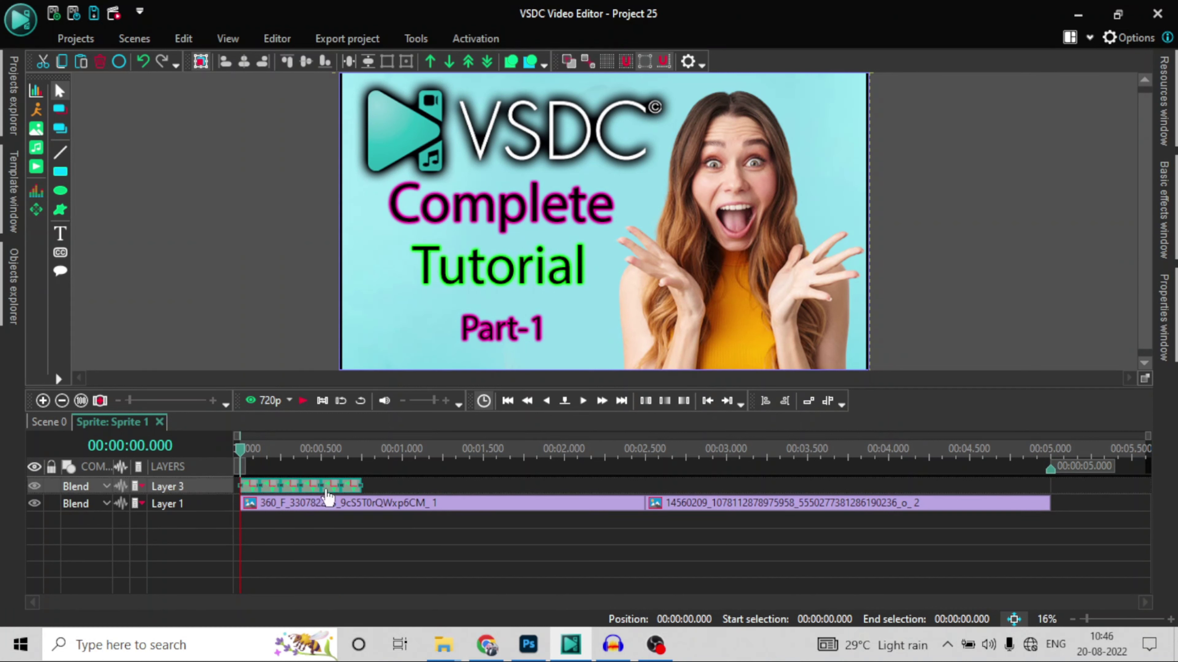
pyautogui.moveTo(313, 488); pyautogui.dragTo(657, 485)
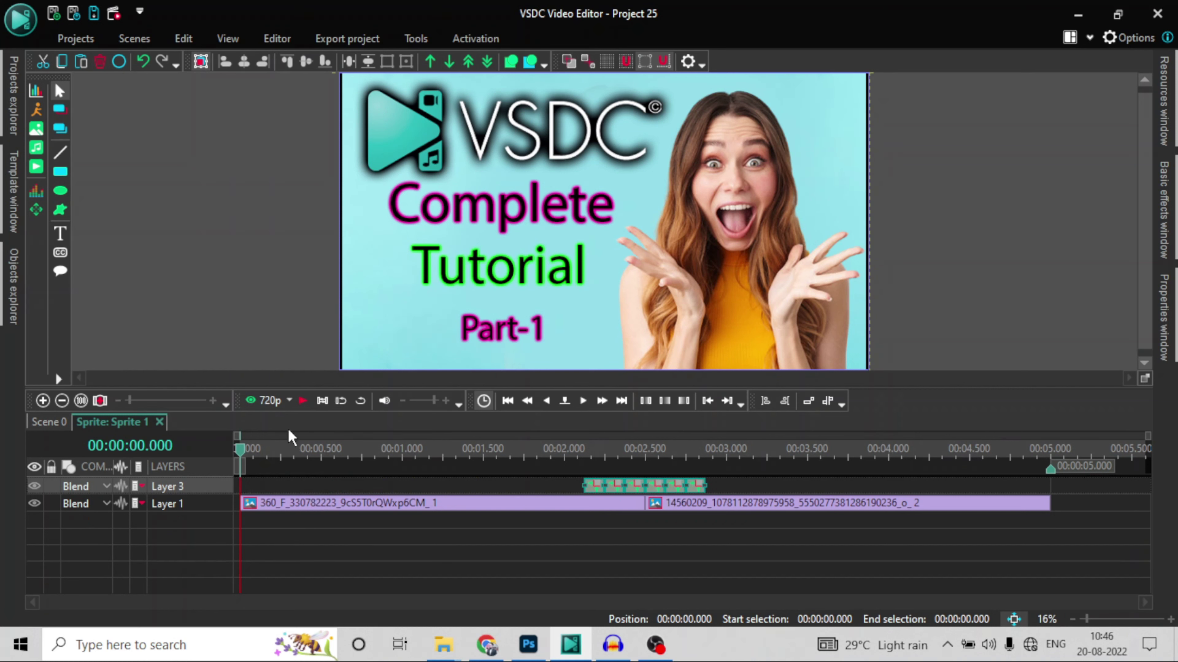
# Preview the shake transition, then return to the start of the timeline.
pyautogui.click(302, 401)
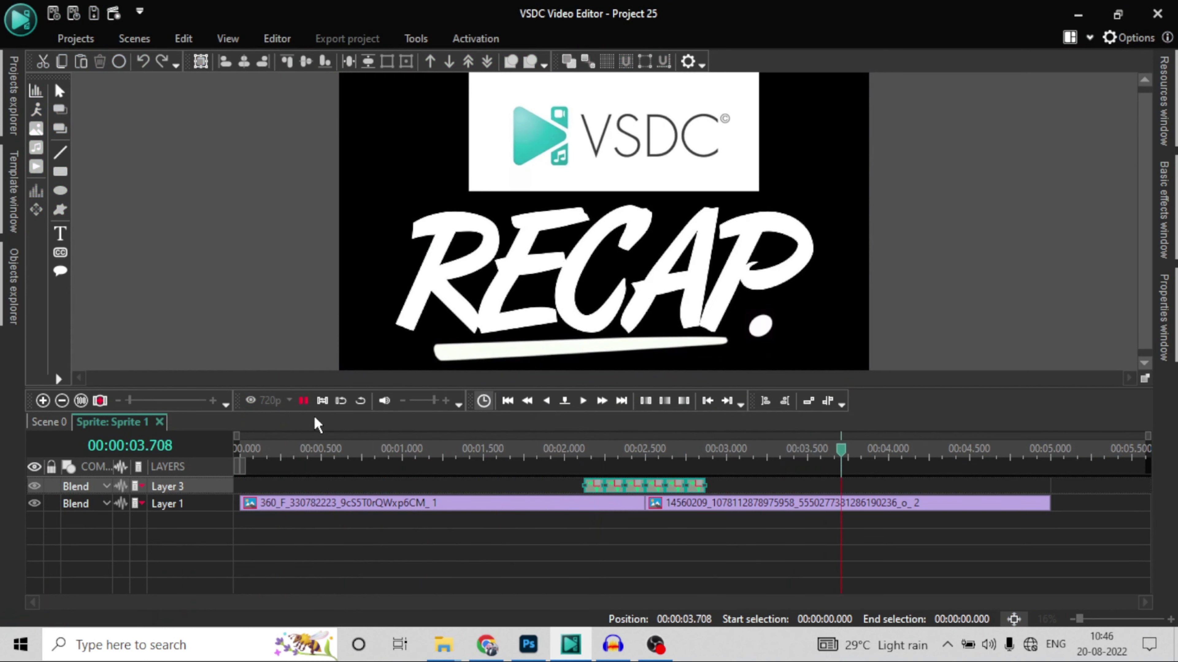
pyautogui.click(302, 401)
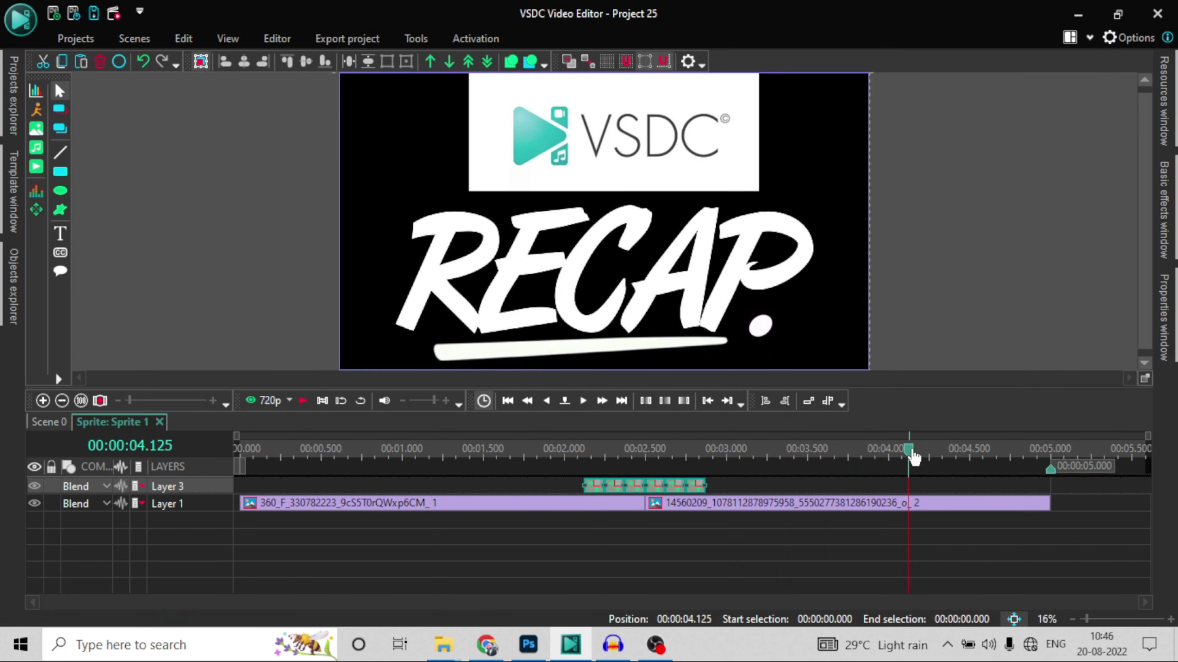
pyautogui.moveTo(909, 448); pyautogui.dragTo(6, 492)
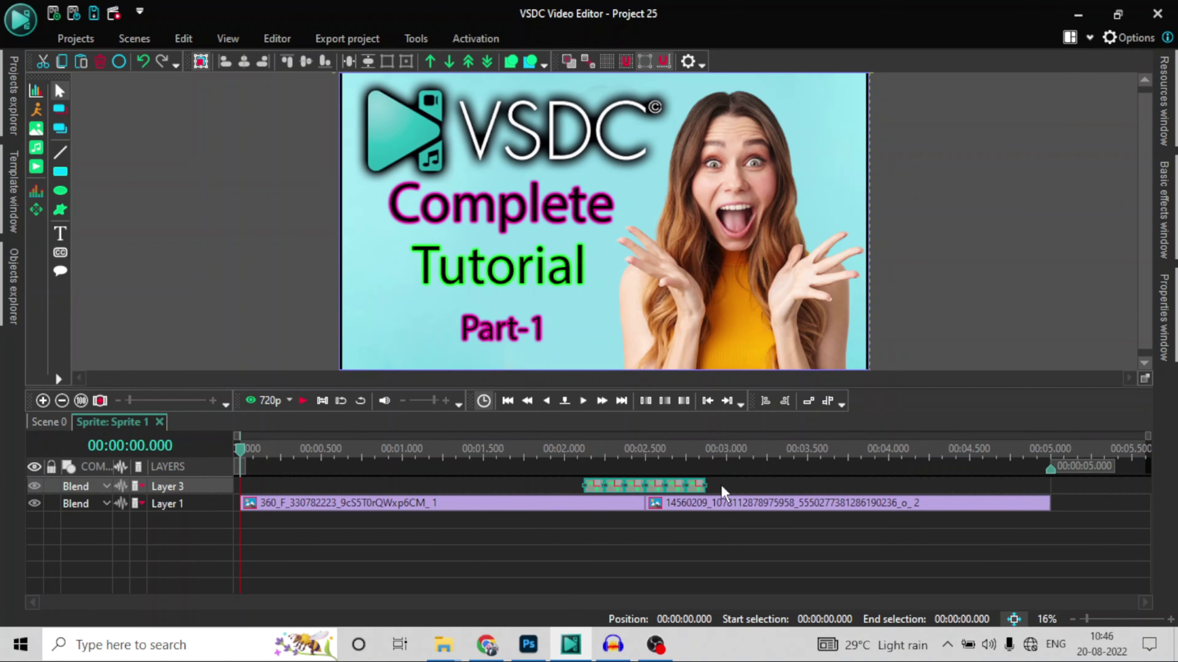
# Paste another Shift clip onto the end of the Layer 3 chain and move the chain to start near 00:02.000.
pyautogui.hotkey('ctrl', 'v')
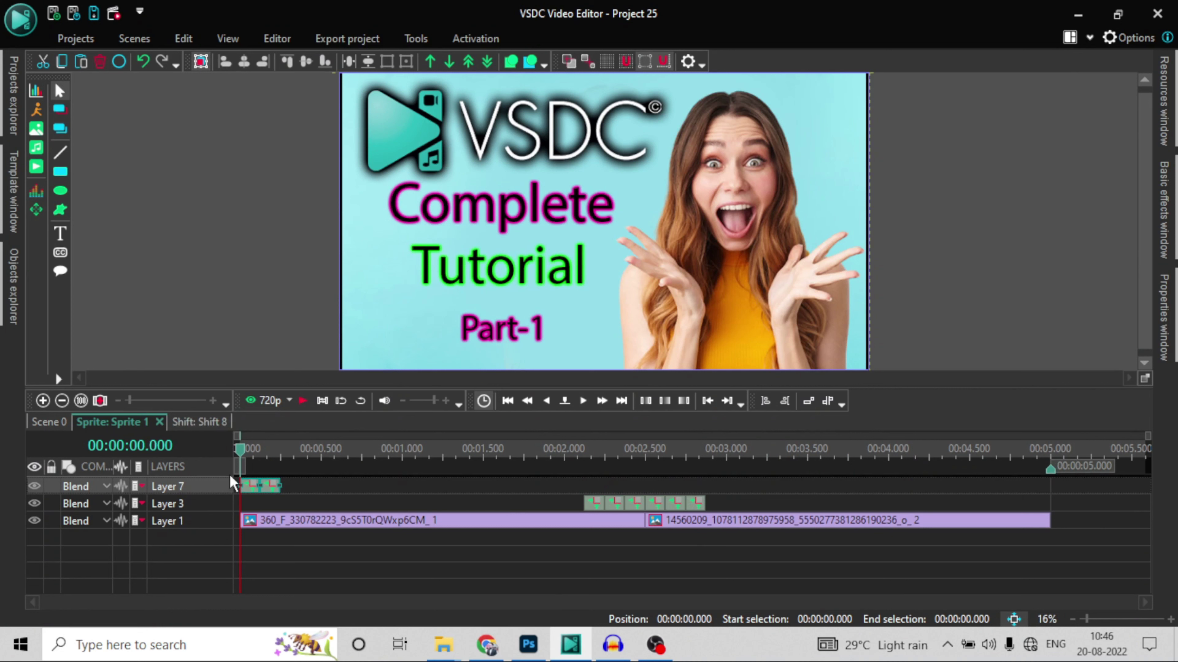
pyautogui.moveTo(257, 496); pyautogui.dragTo(703, 509)
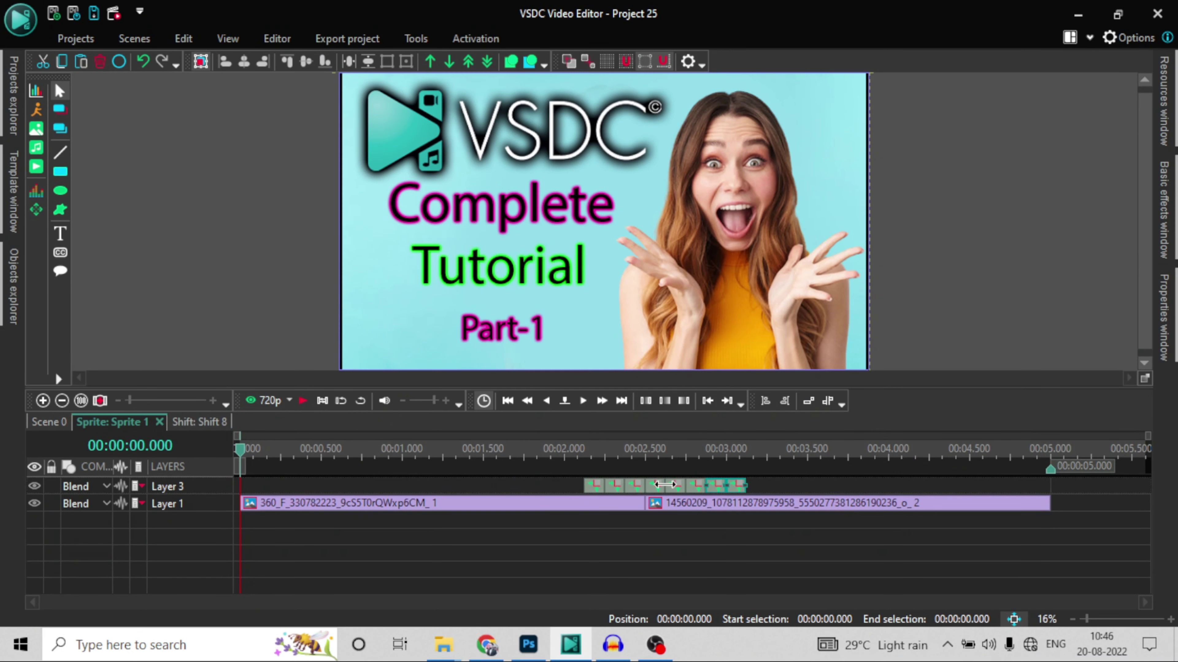
pyautogui.click(197, 487)
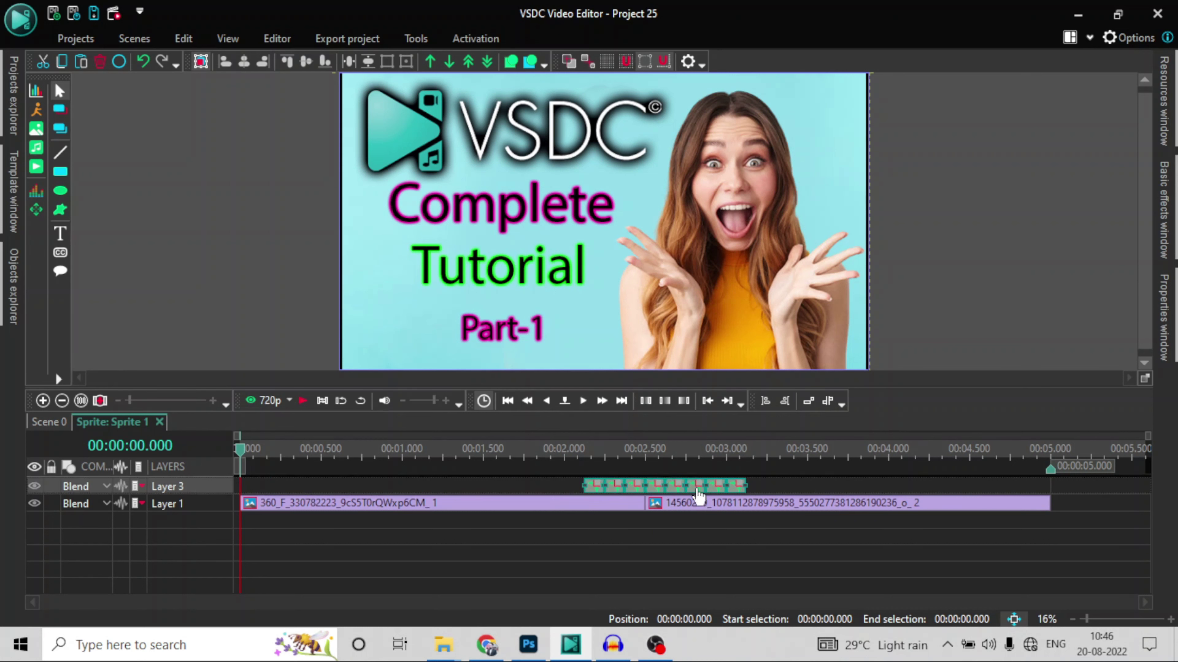
pyautogui.moveTo(697, 490); pyautogui.dragTo(676, 490)
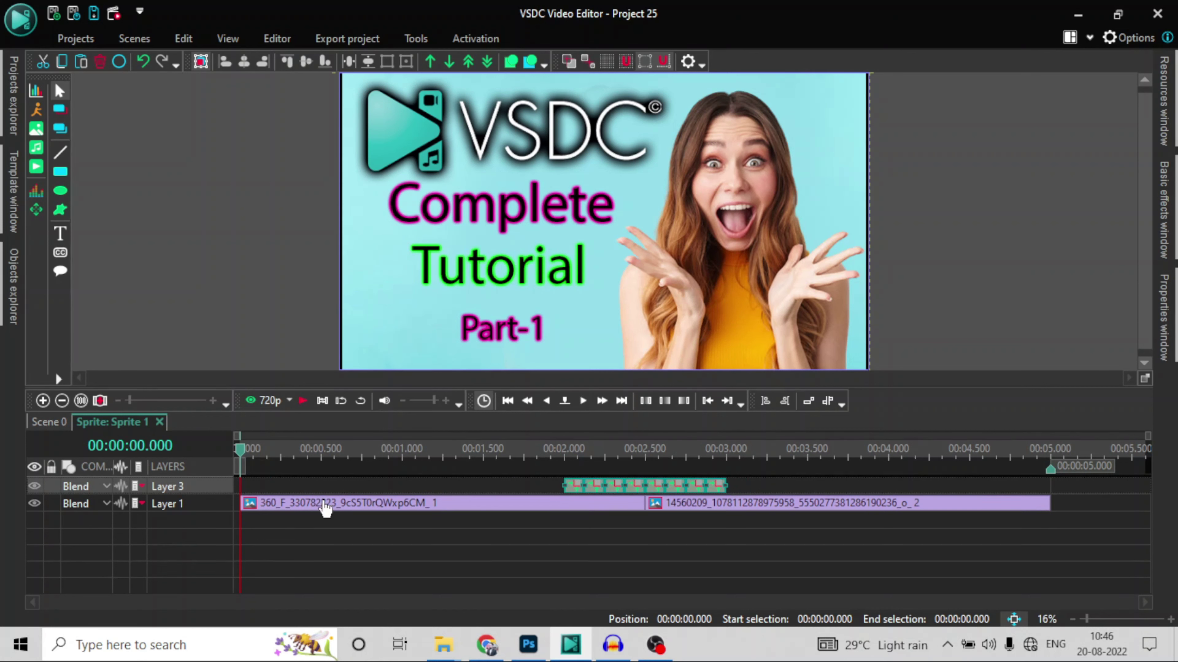
# Add a Gaussian blur filter from Video effects > Filters to the sprite.
pyautogui.click(277, 39)
pyautogui.click(119, 104)
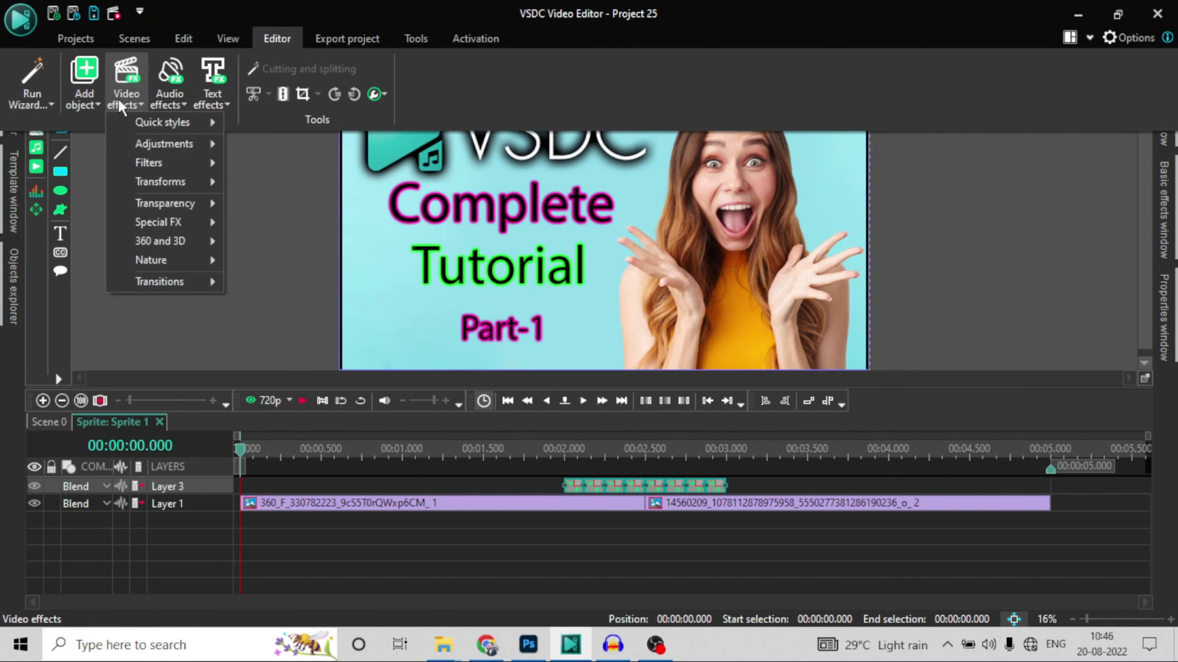
pyautogui.moveTo(191, 206)
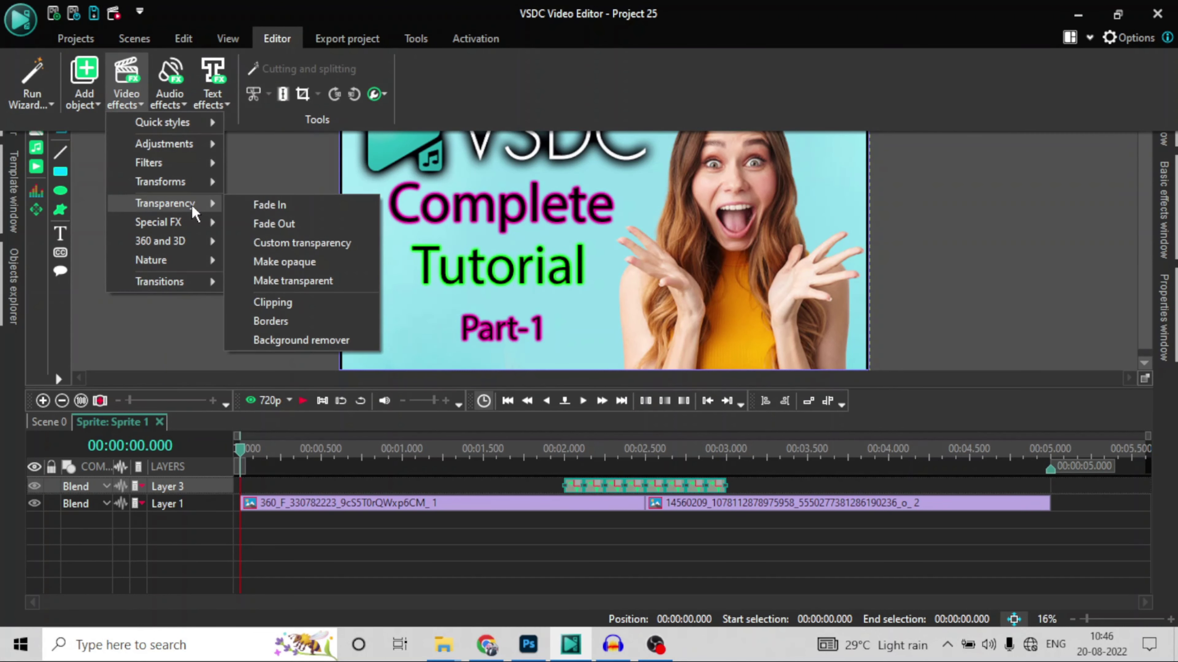
pyautogui.moveTo(168, 163)
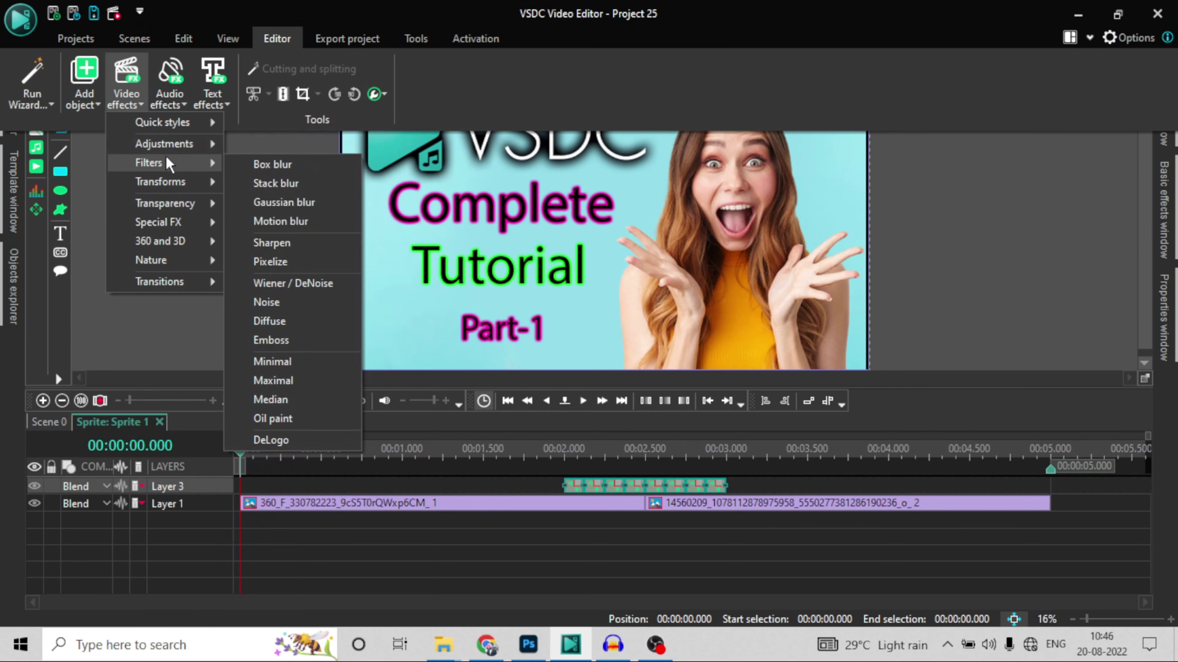
pyautogui.click(311, 202)
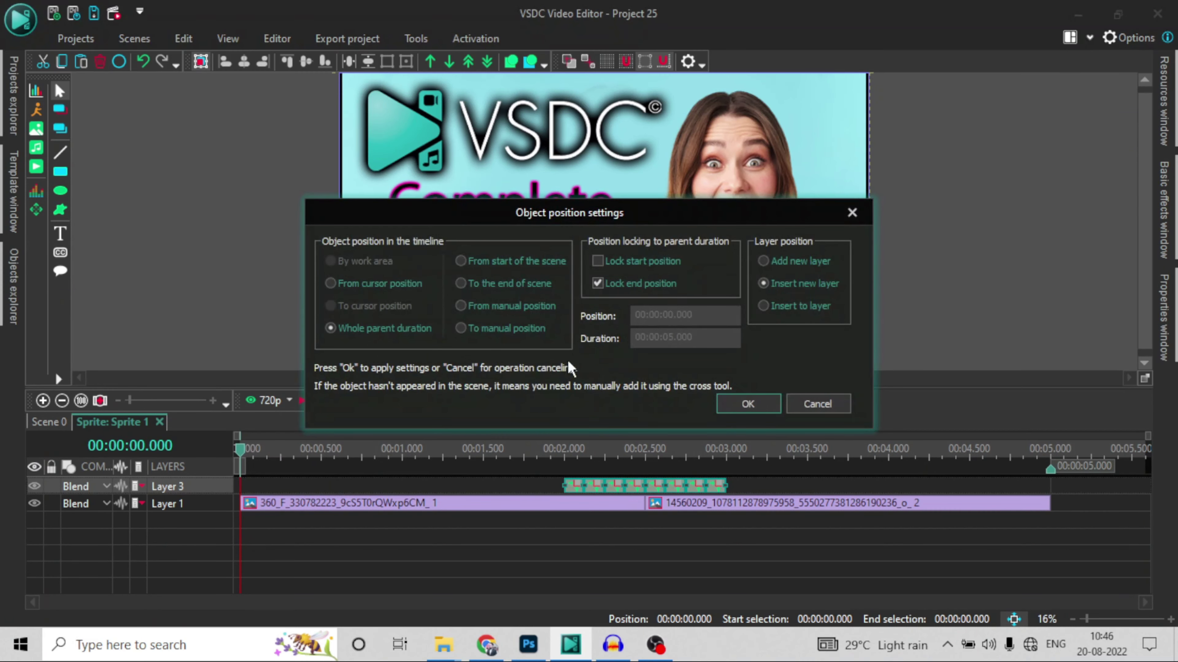
pyautogui.click(763, 405)
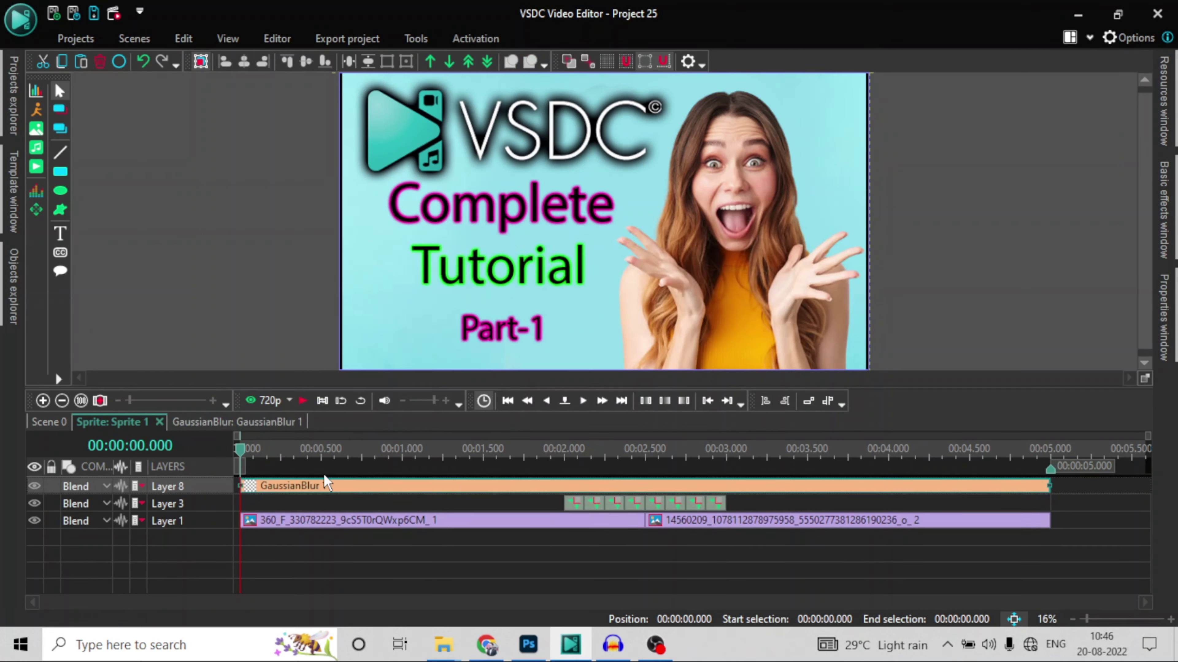
# Set GaussianBlur 1's Blur levels to 50 in its properties.
pyautogui.rightClick(327, 487)
pyautogui.click(349, 449)
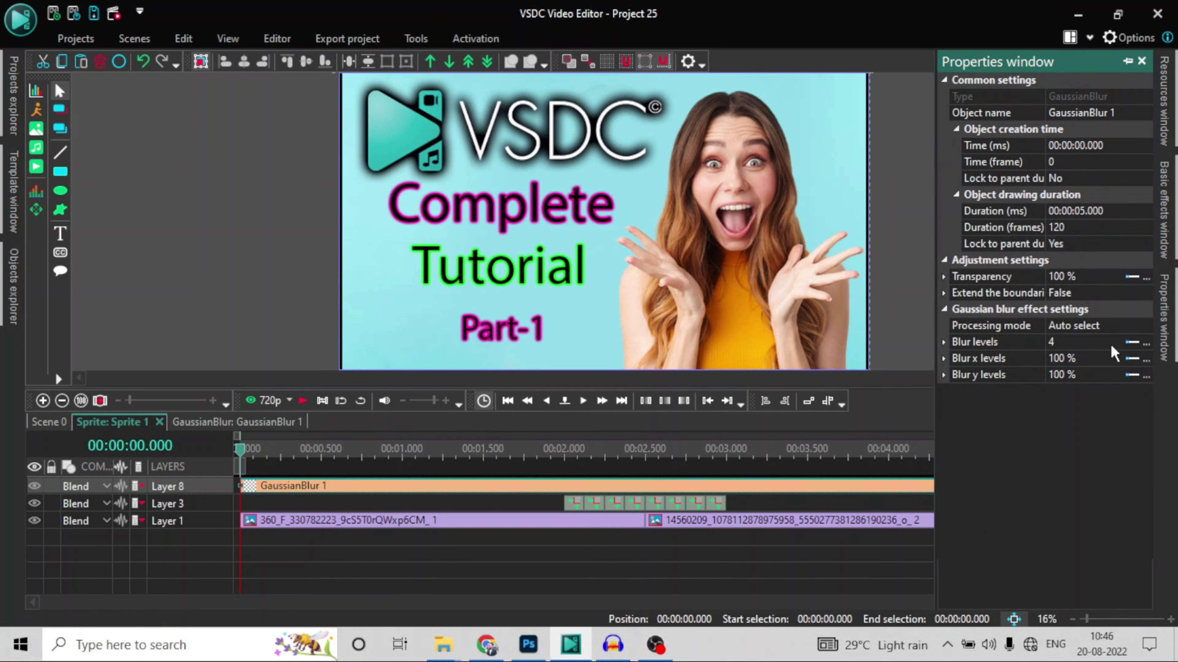
pyautogui.click(1068, 344)
pyautogui.doubleClick(1068, 344)
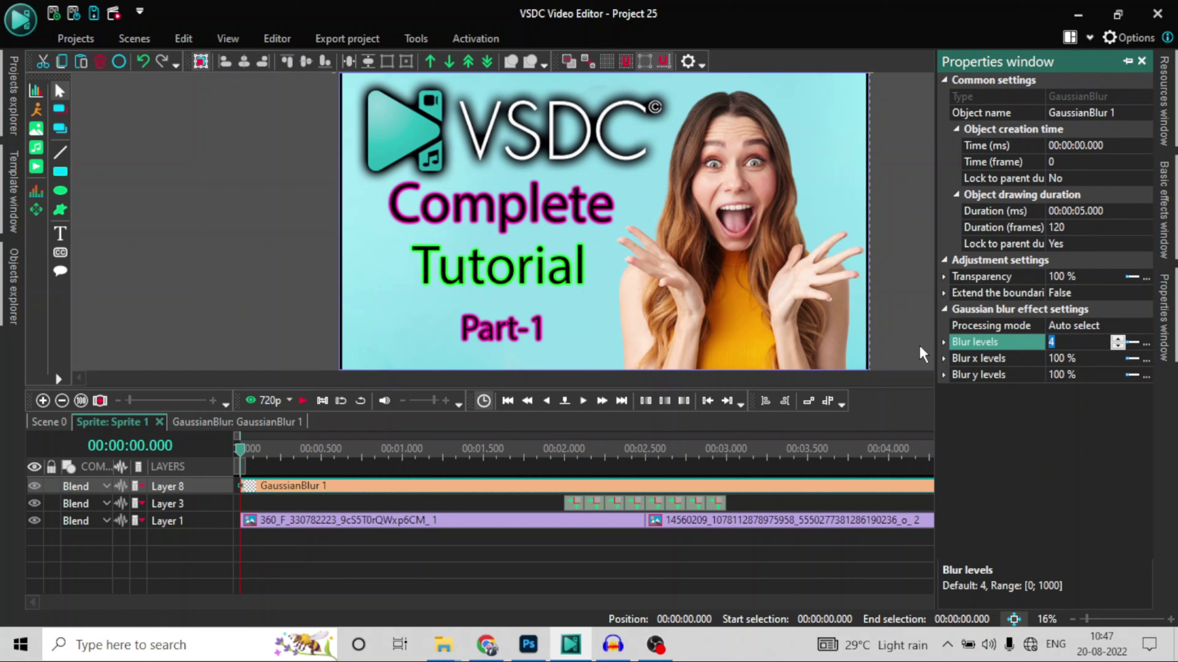
pyautogui.press('Return')
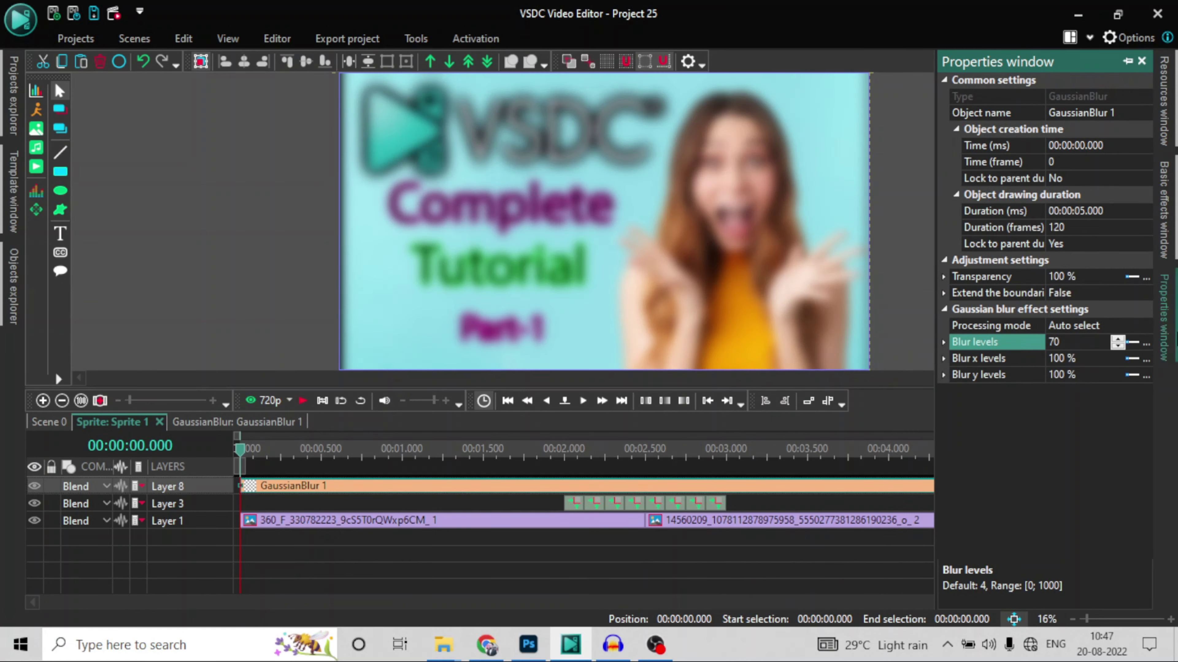
pyautogui.doubleClick(1076, 342)
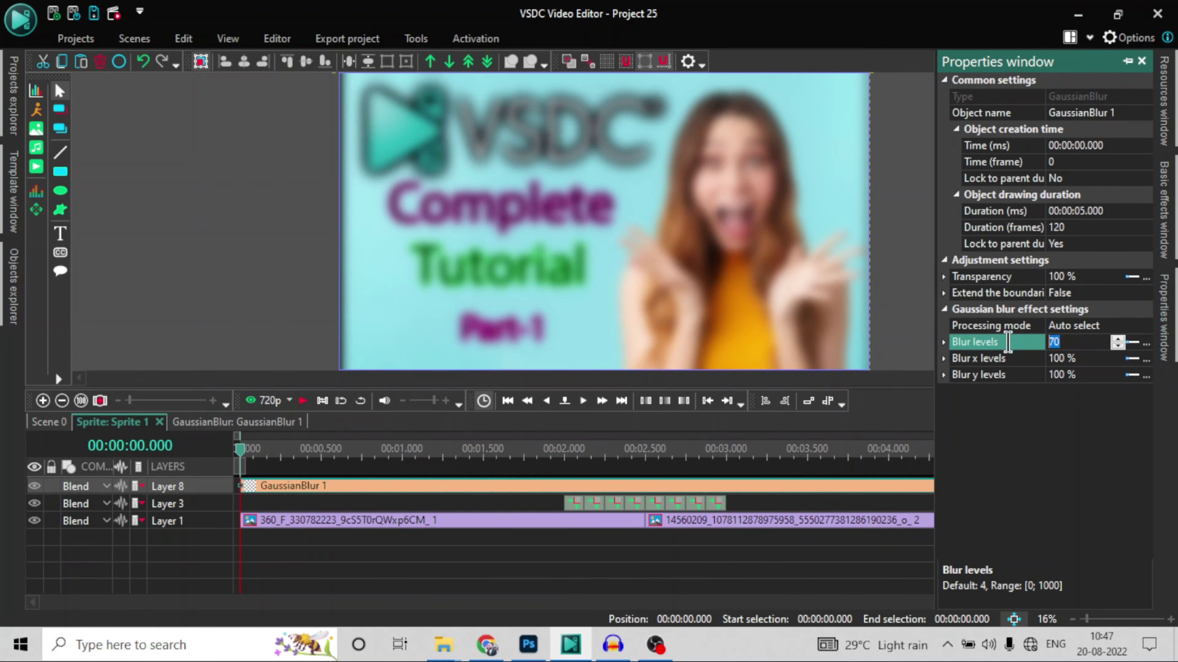
pyautogui.write('50')
pyautogui.press('Return')
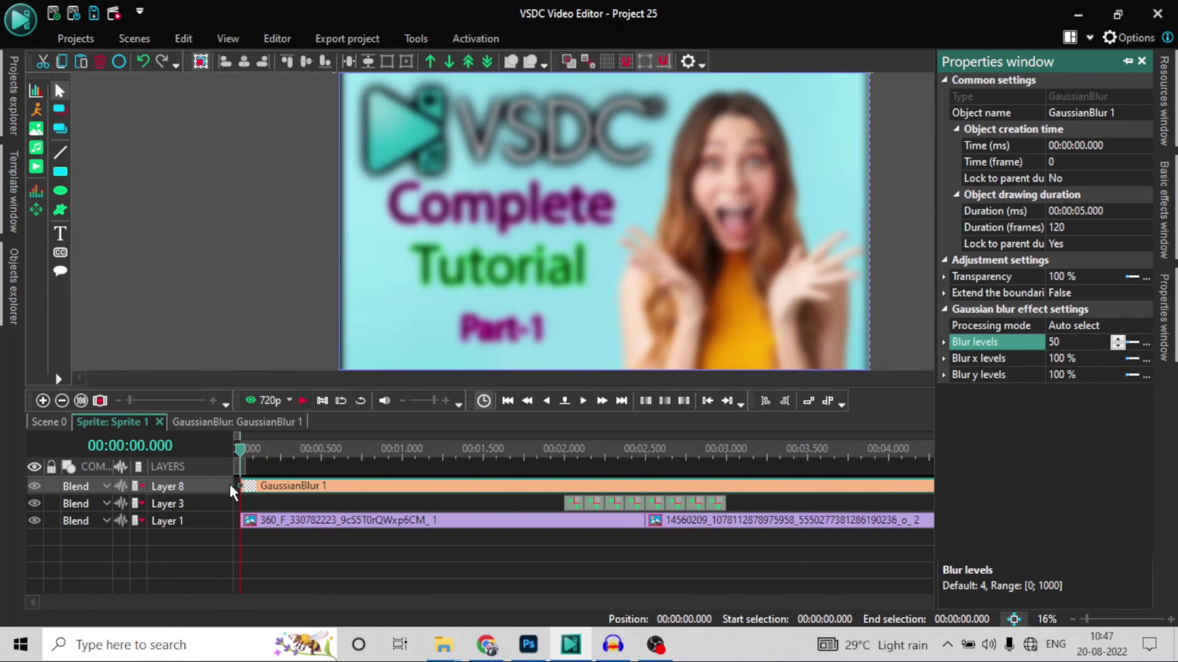
# Trim GaussianBlur 1 to about 00:02.000–00:03.1, preview it with the shake, and return to start.
pyautogui.moveTo(236, 485); pyautogui.dragTo(565, 473)
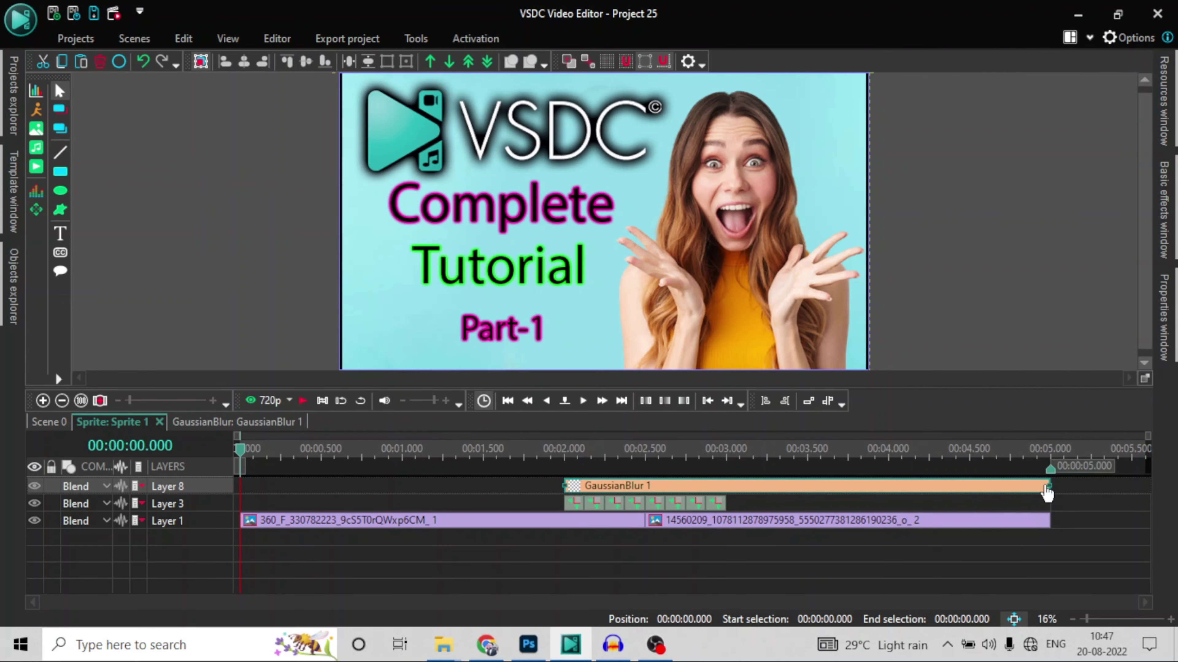
pyautogui.moveTo(1046, 487); pyautogui.dragTo(724, 492)
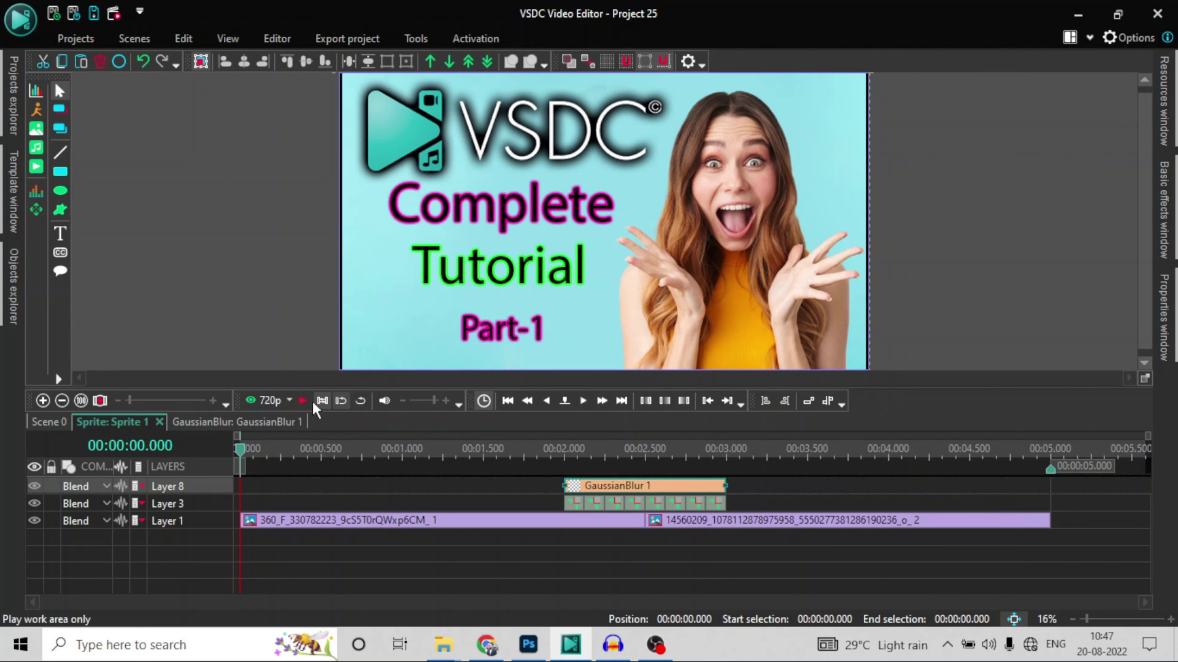
pyautogui.click(292, 401)
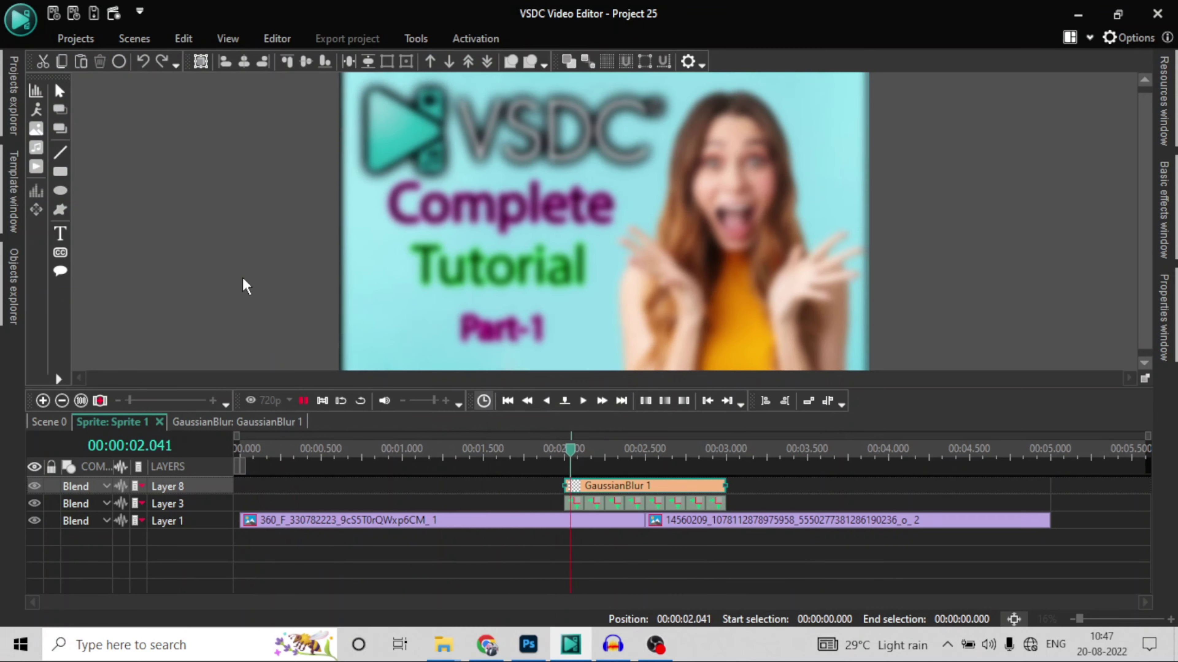
pyautogui.click(303, 401)
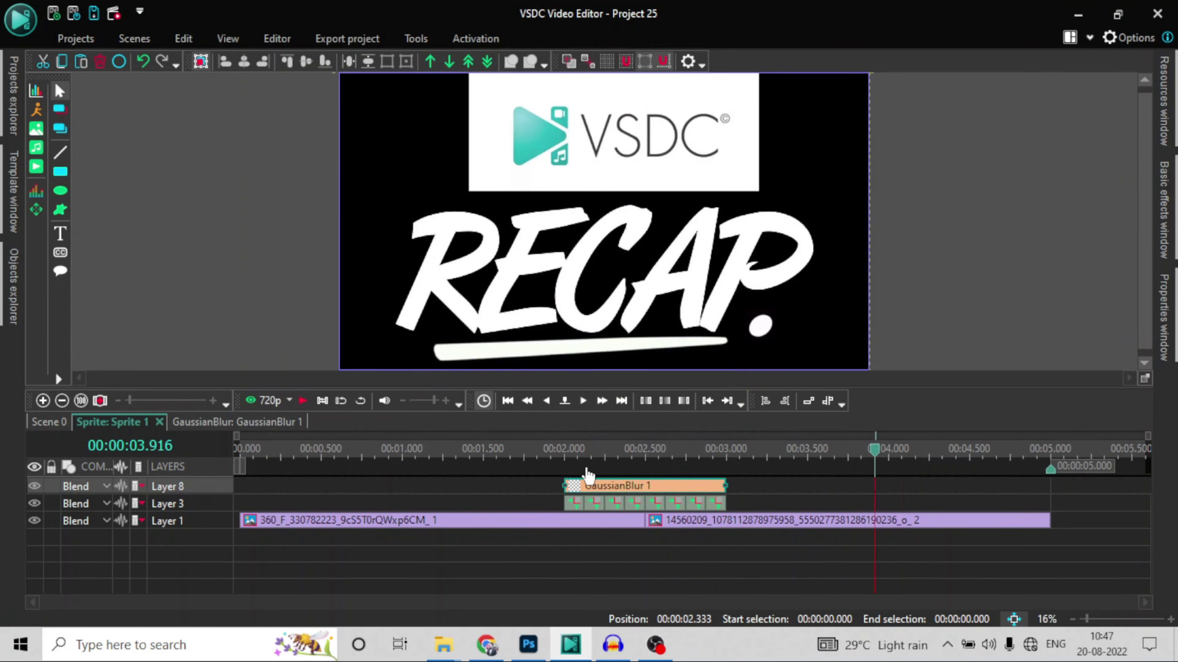
pyautogui.press('Home')
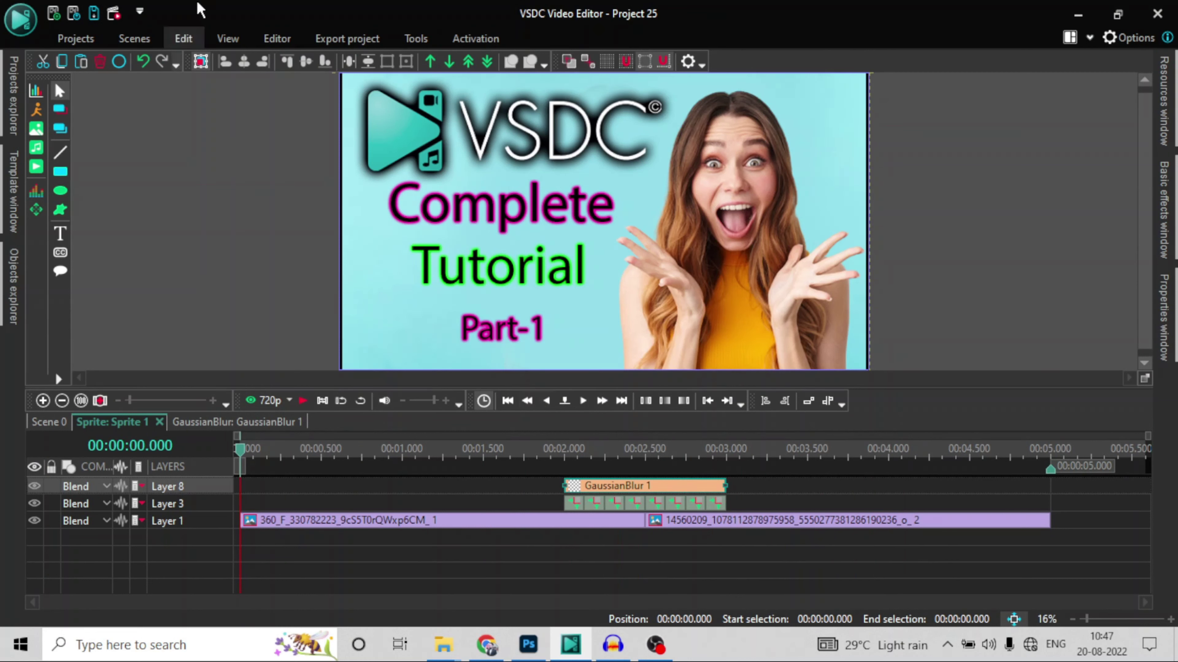
# Add a Zoom effect from Video effects > Transforms to the sprite.
pyautogui.click(274, 41)
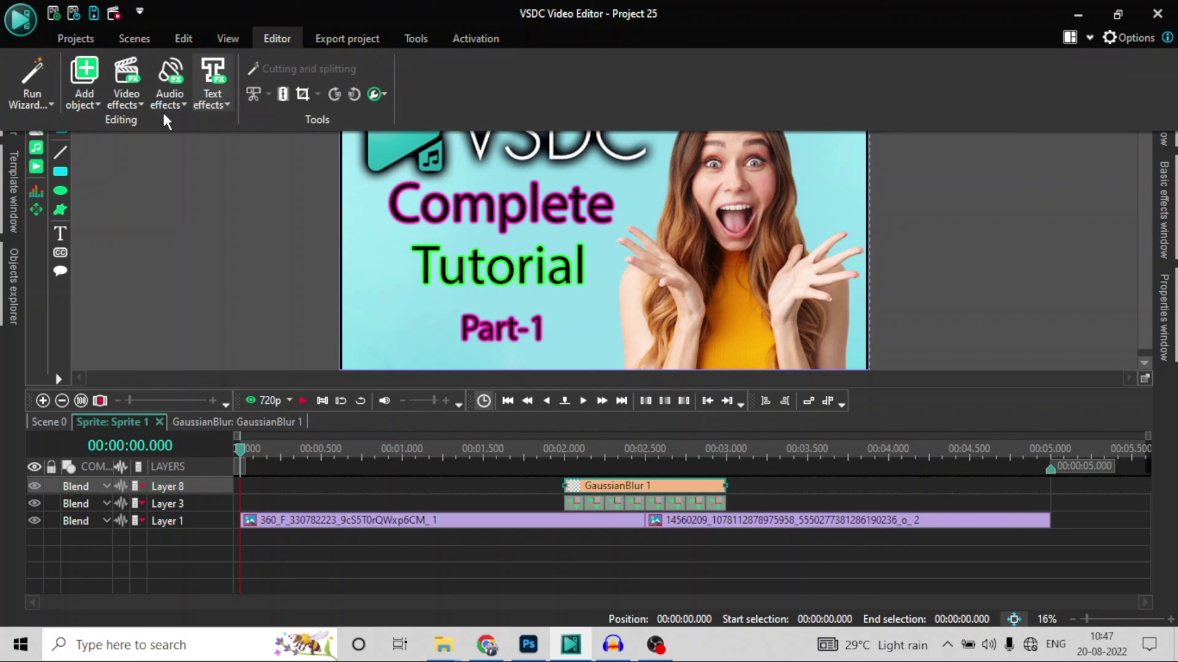
pyautogui.click(126, 88)
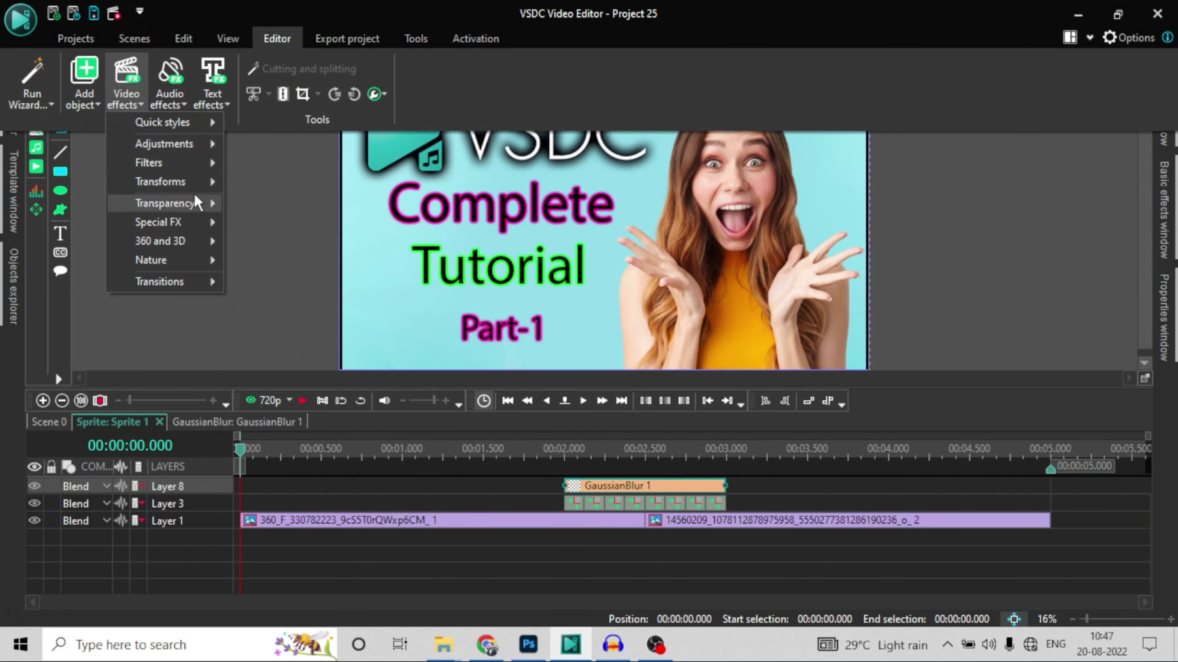
pyautogui.moveTo(194, 195)
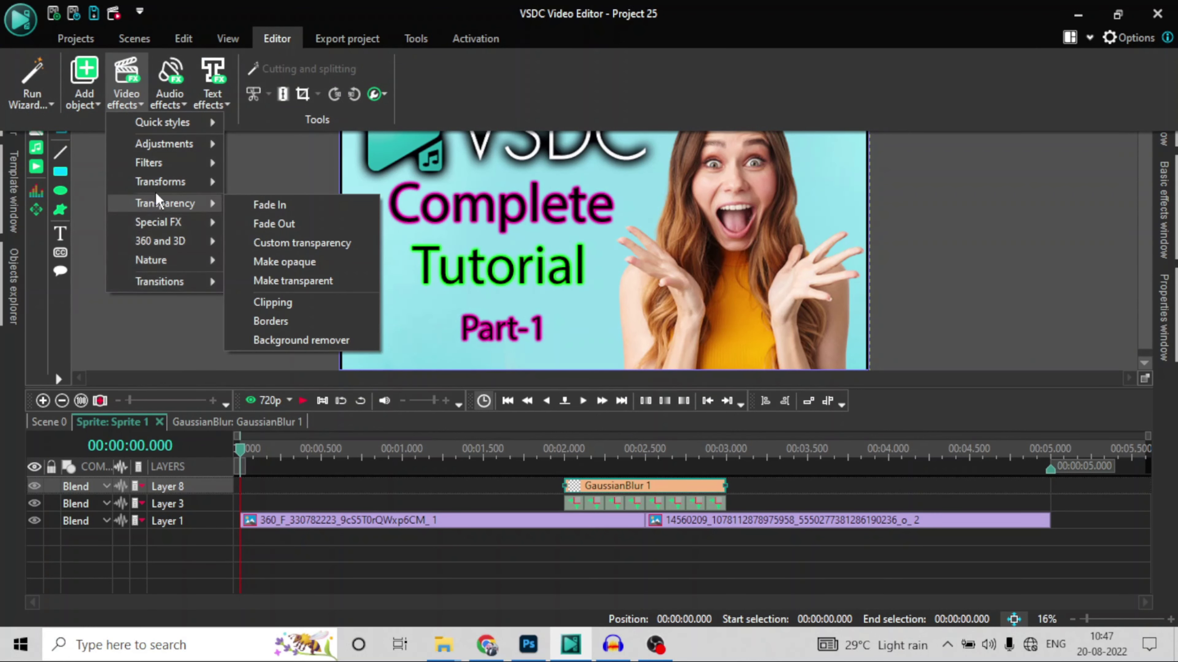
pyautogui.moveTo(160, 181)
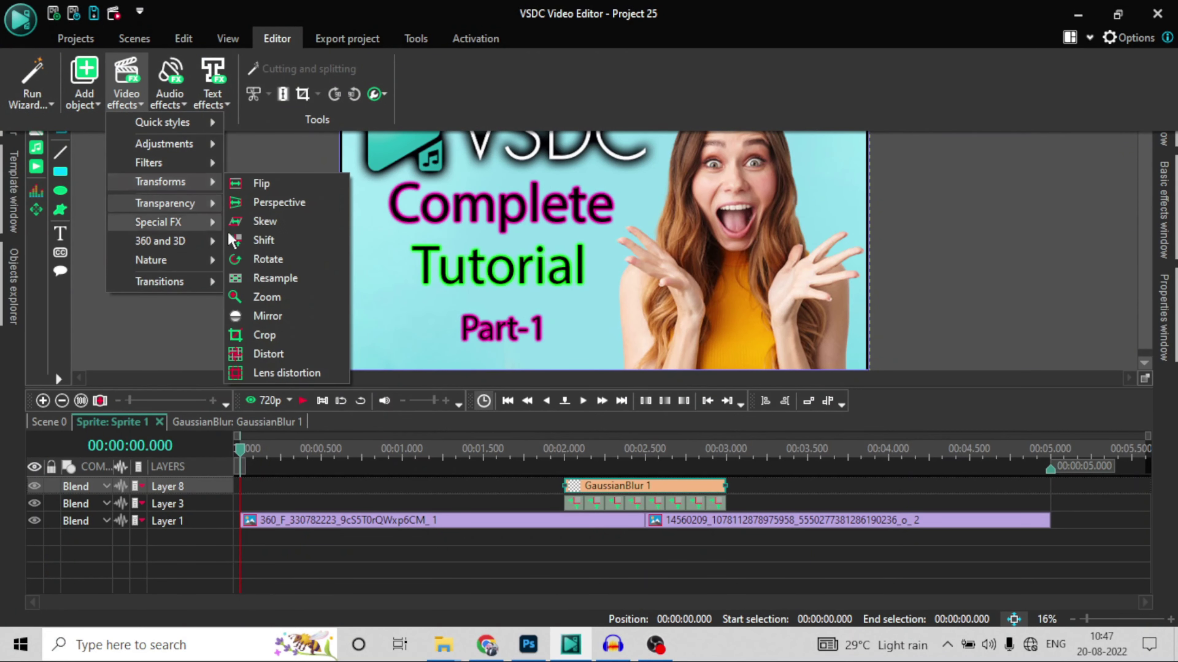
pyautogui.click(295, 304)
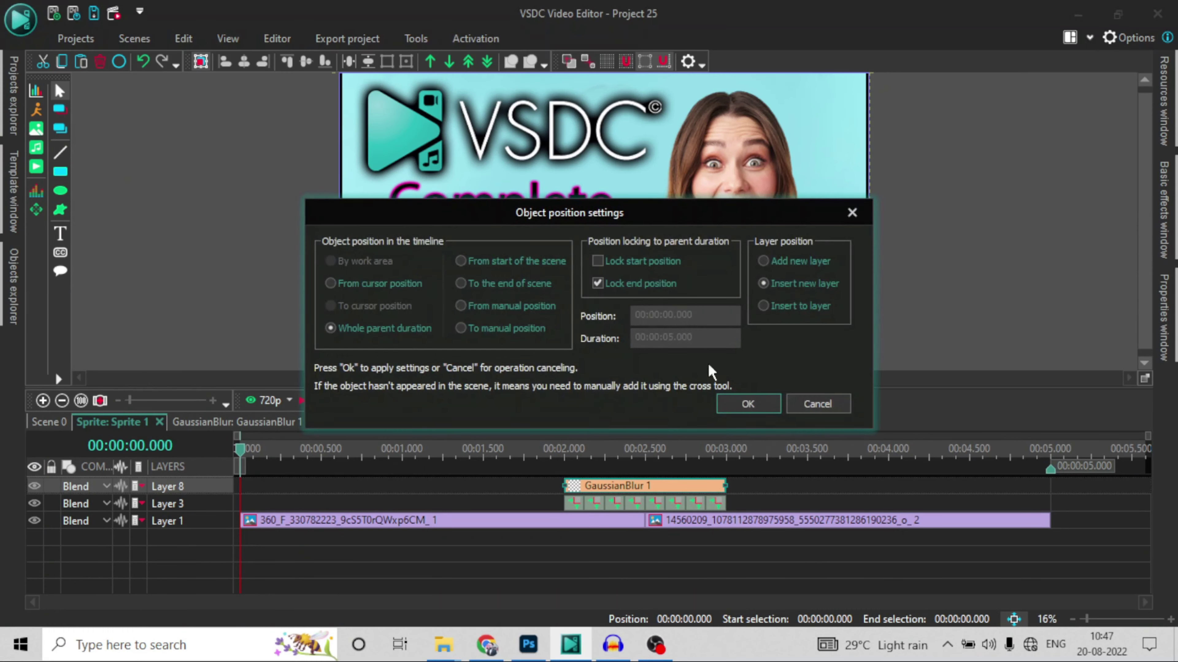
pyautogui.click(760, 407)
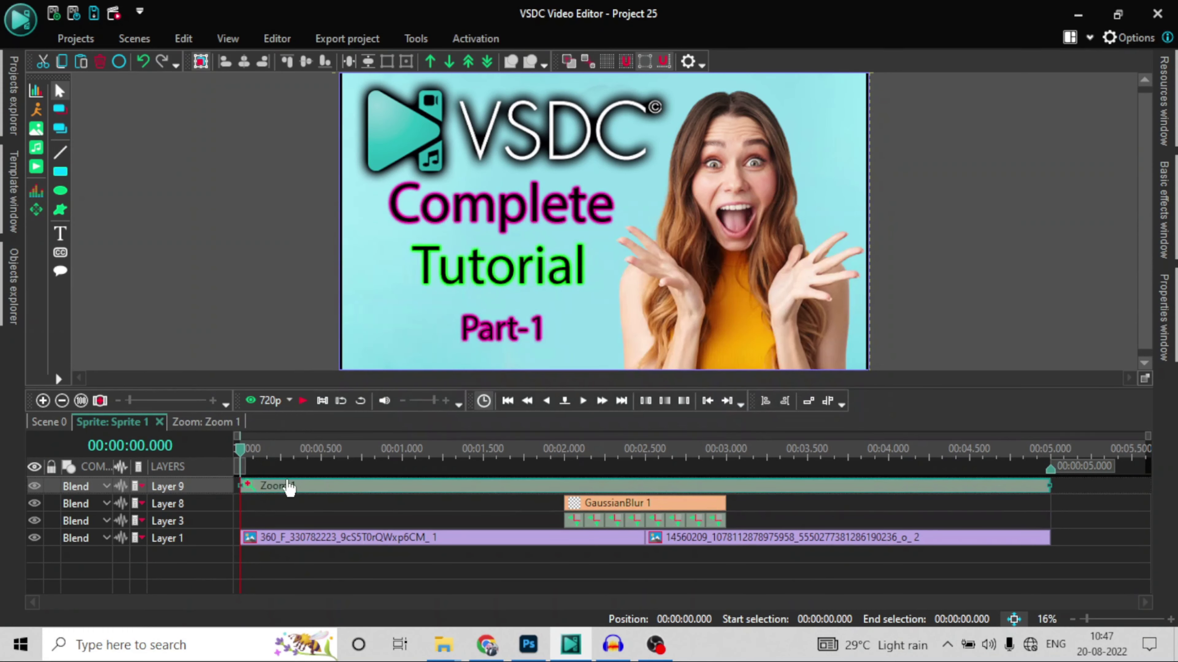
# Set Zoom 1's Levels to go from 100 to 110 %.
pyautogui.rightClick(248, 490)
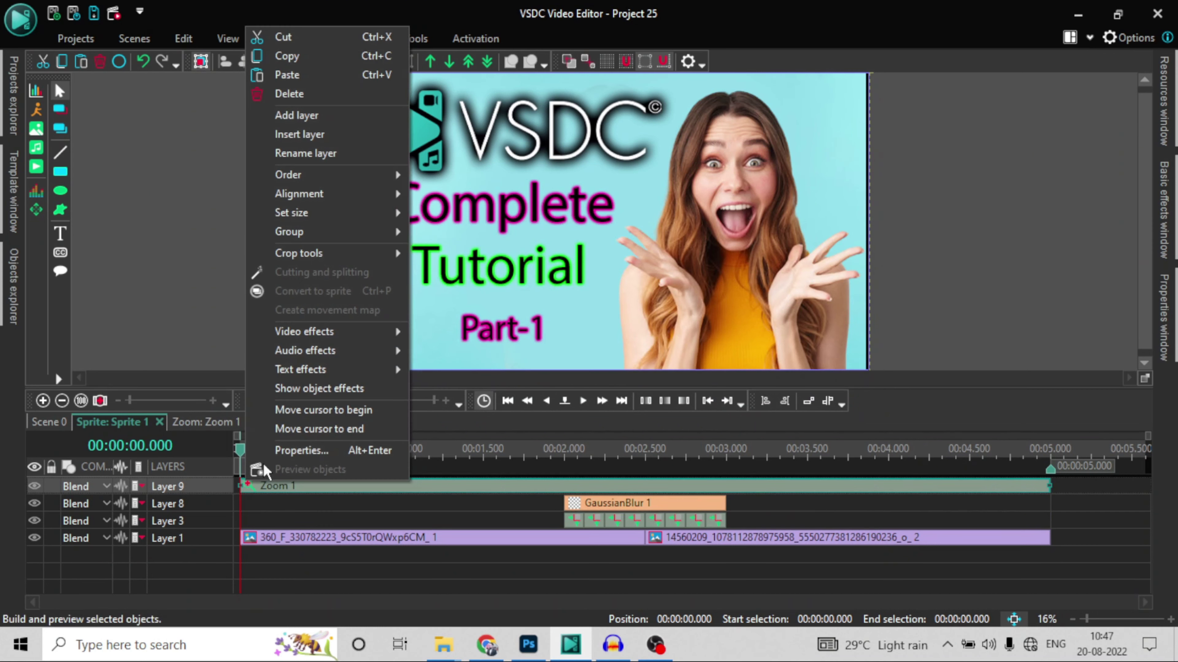
pyautogui.click(267, 450)
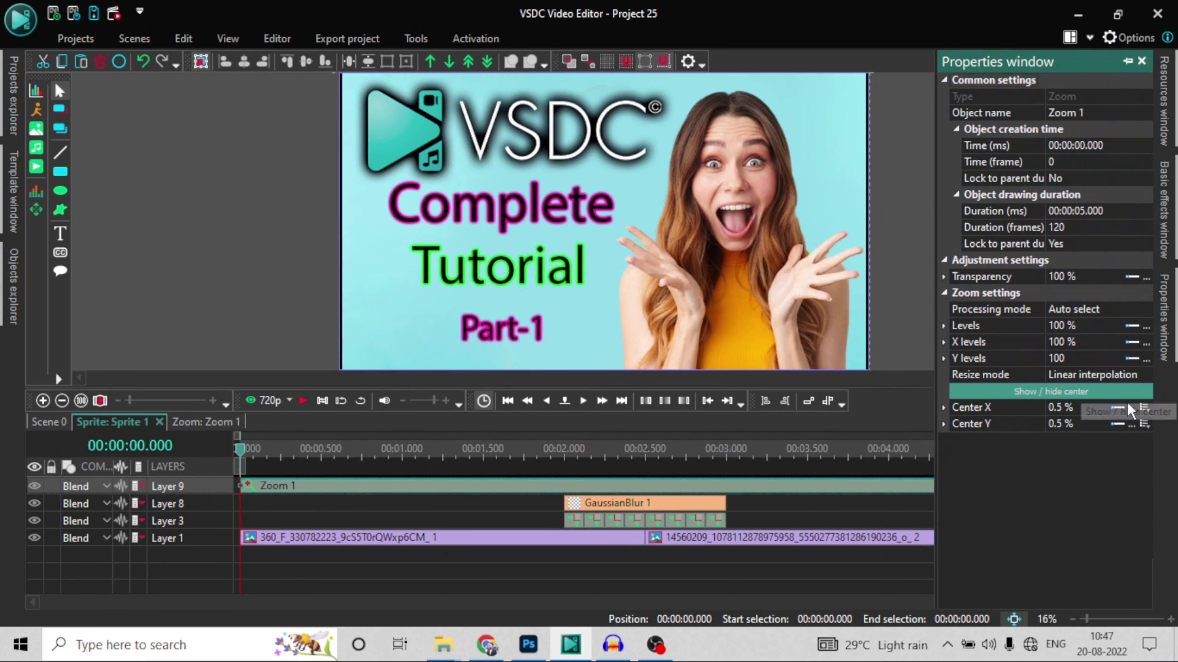
pyautogui.click(1128, 328)
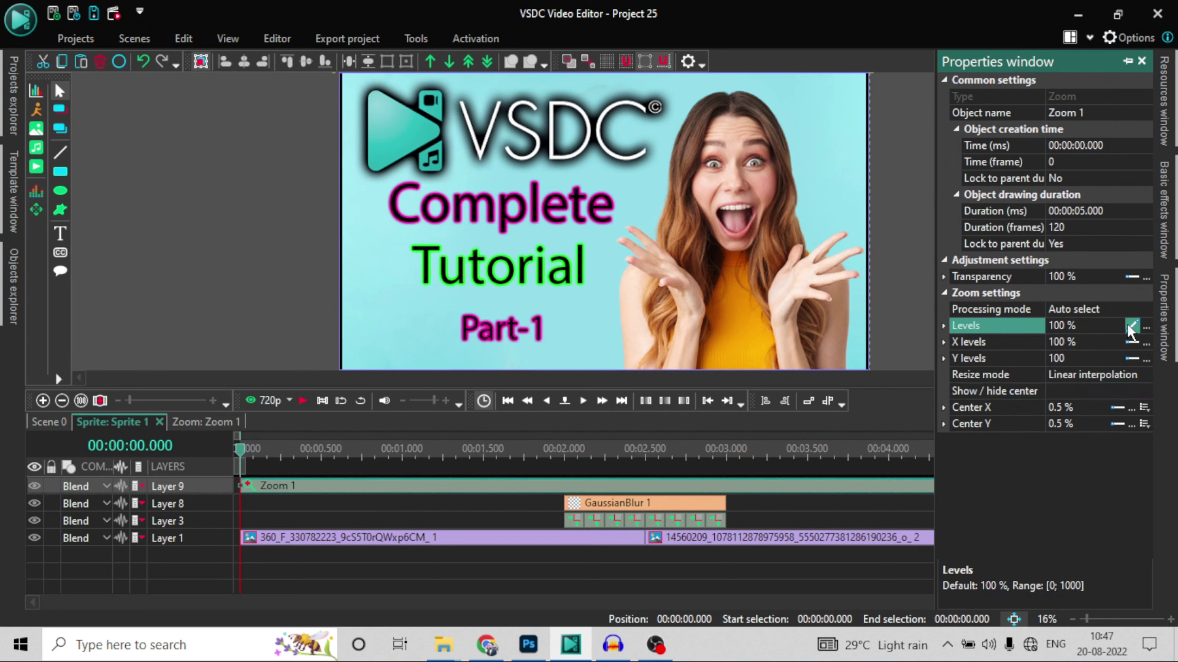
pyautogui.doubleClick(1076, 326)
pyautogui.write('110')
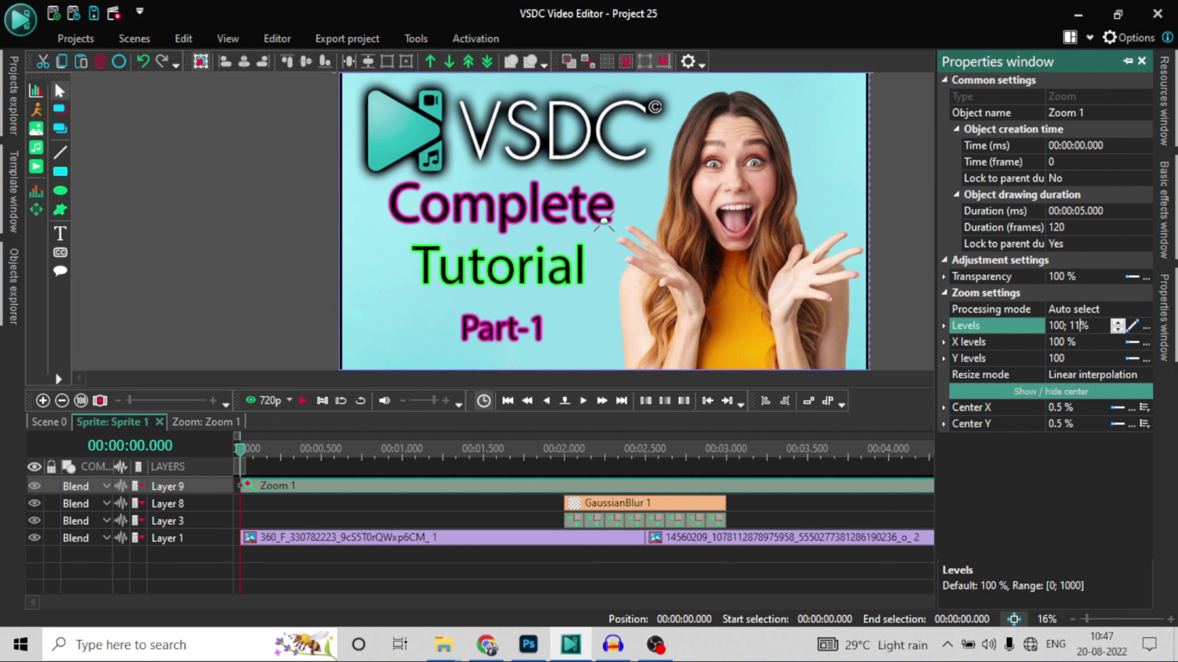
pyautogui.press('Return')
# Trim Zoom 1 to about 00:02.000–00:03.050 and play a preview of the sprite.
pyautogui.click(324, 490)
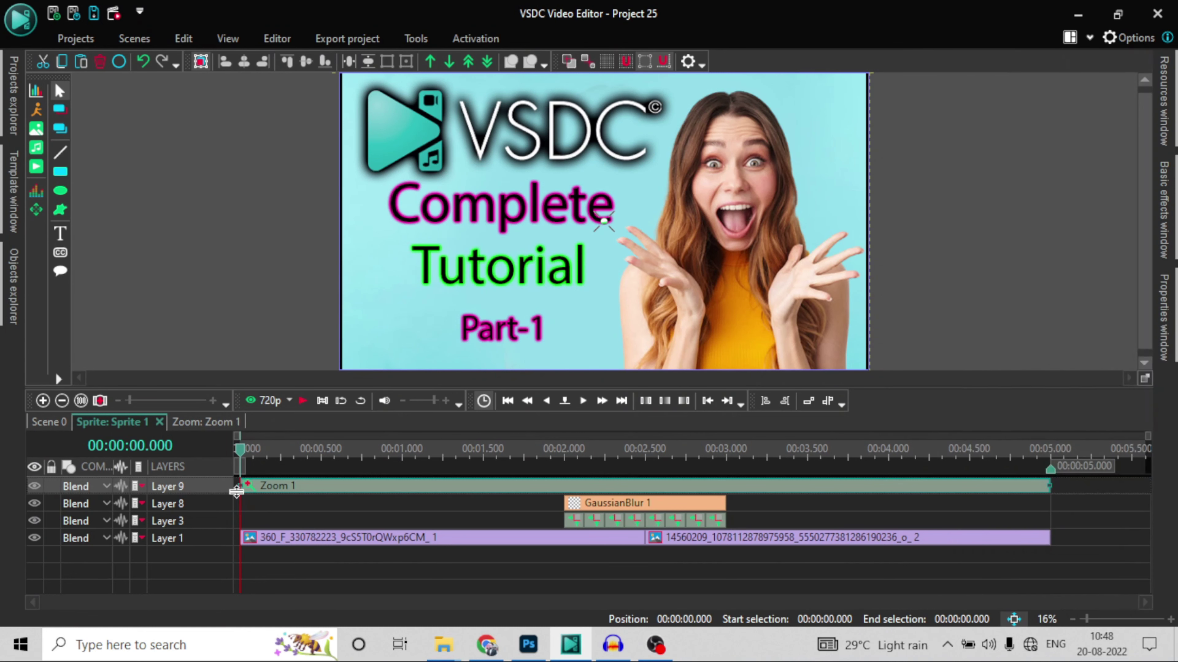
pyautogui.moveTo(240, 479); pyautogui.dragTo(565, 469)
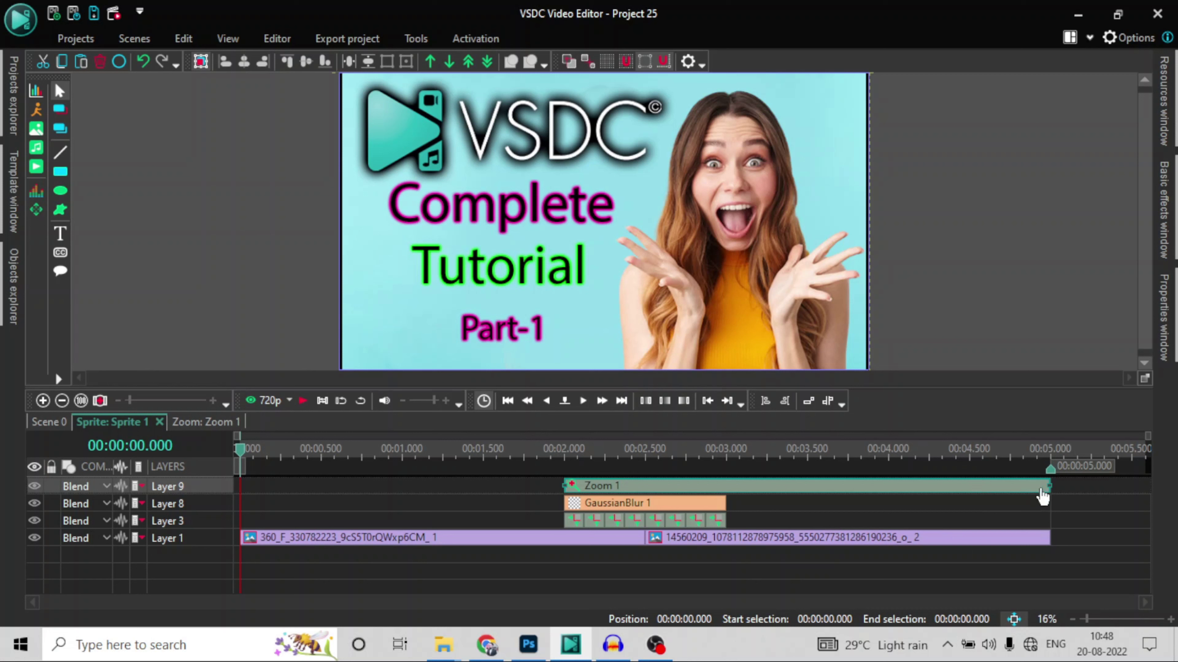
pyautogui.moveTo(1049, 485); pyautogui.dragTo(725, 489)
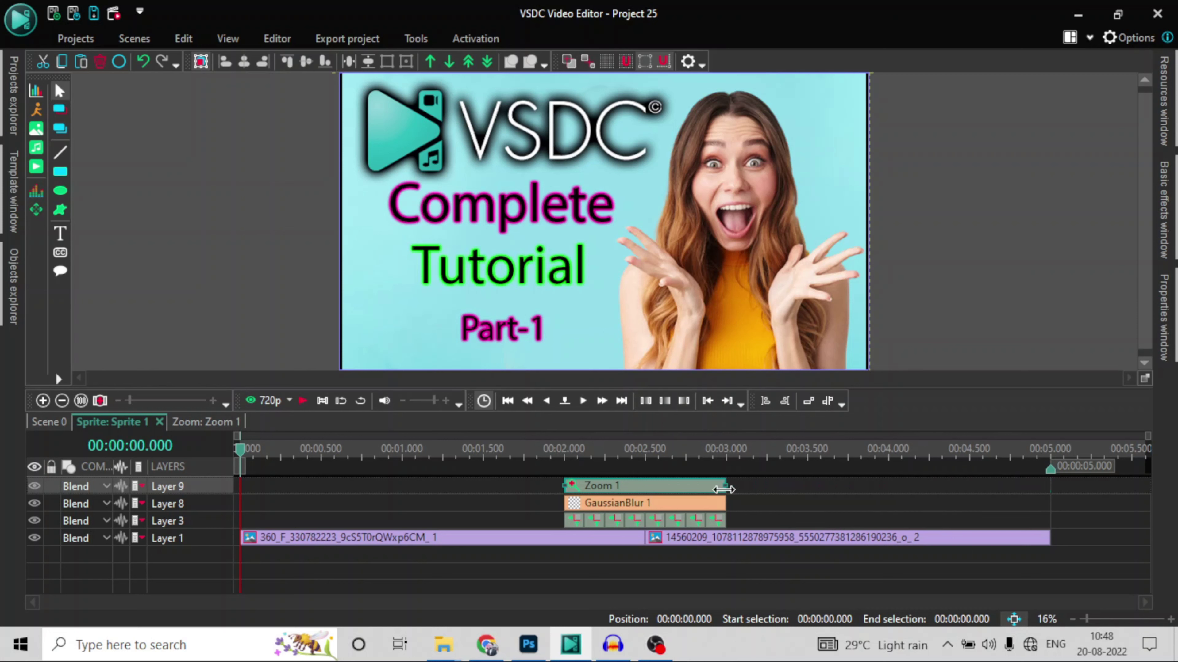
pyautogui.click(303, 400)
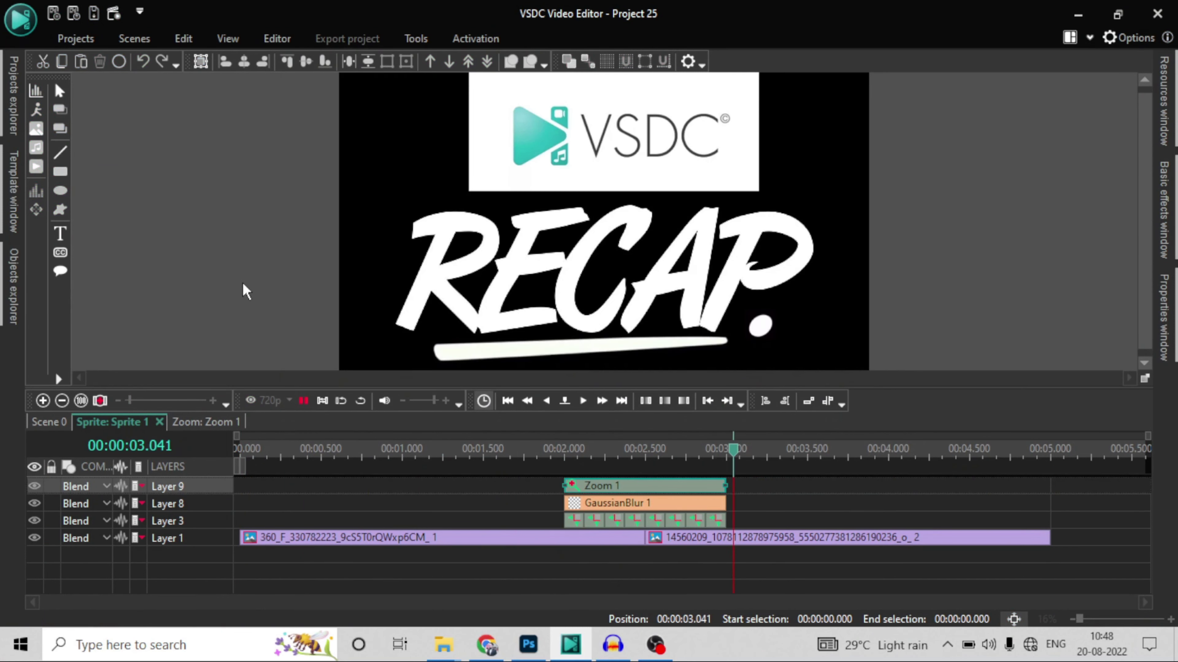
pyautogui.click(303, 401)
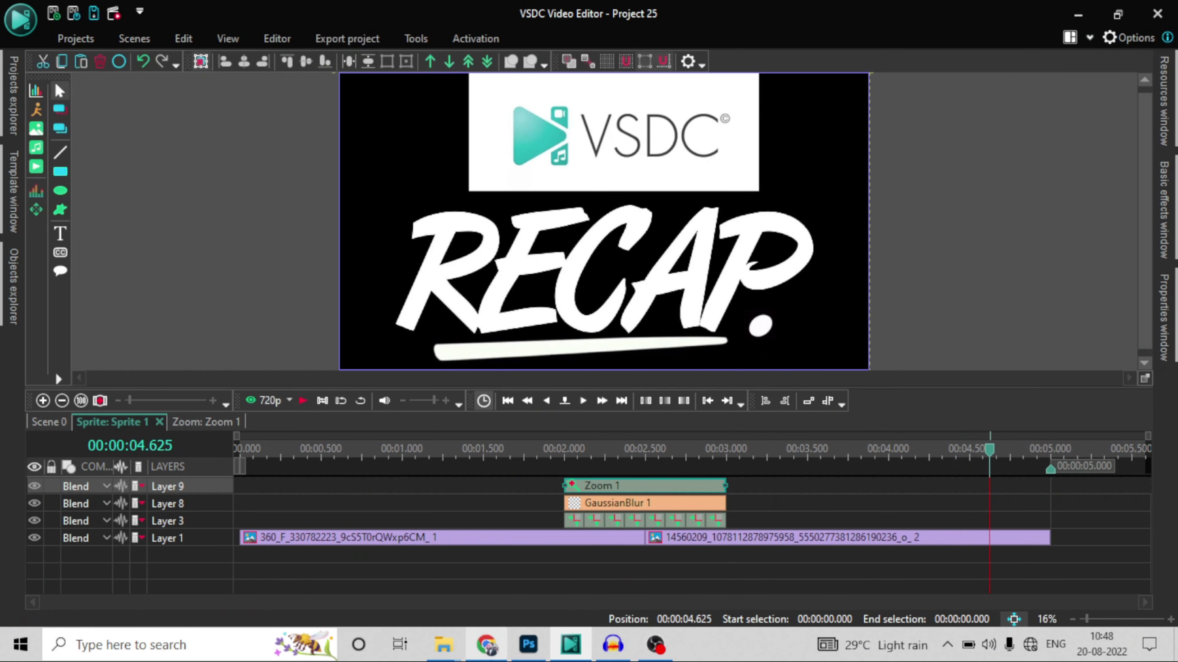
# Drag mobile_phone_vibration-6734.mp3 from Chrome's downloads folder into the VSDC sprite timeline.
pyautogui.moveTo(439, 646)
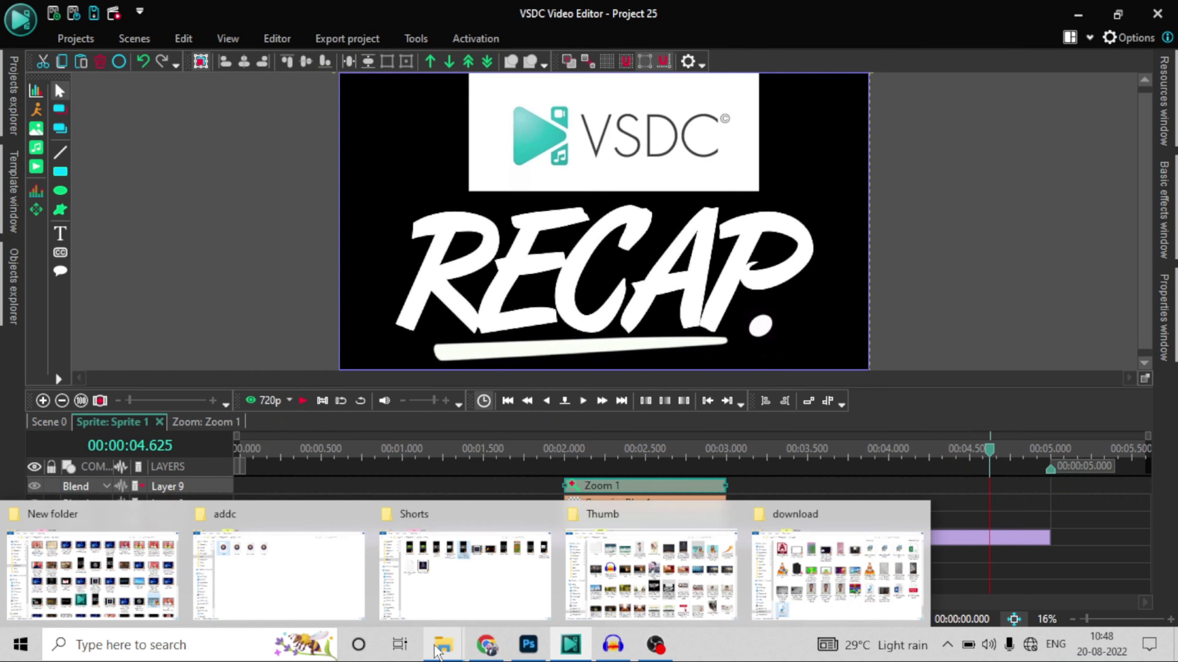
pyautogui.moveTo(499, 649)
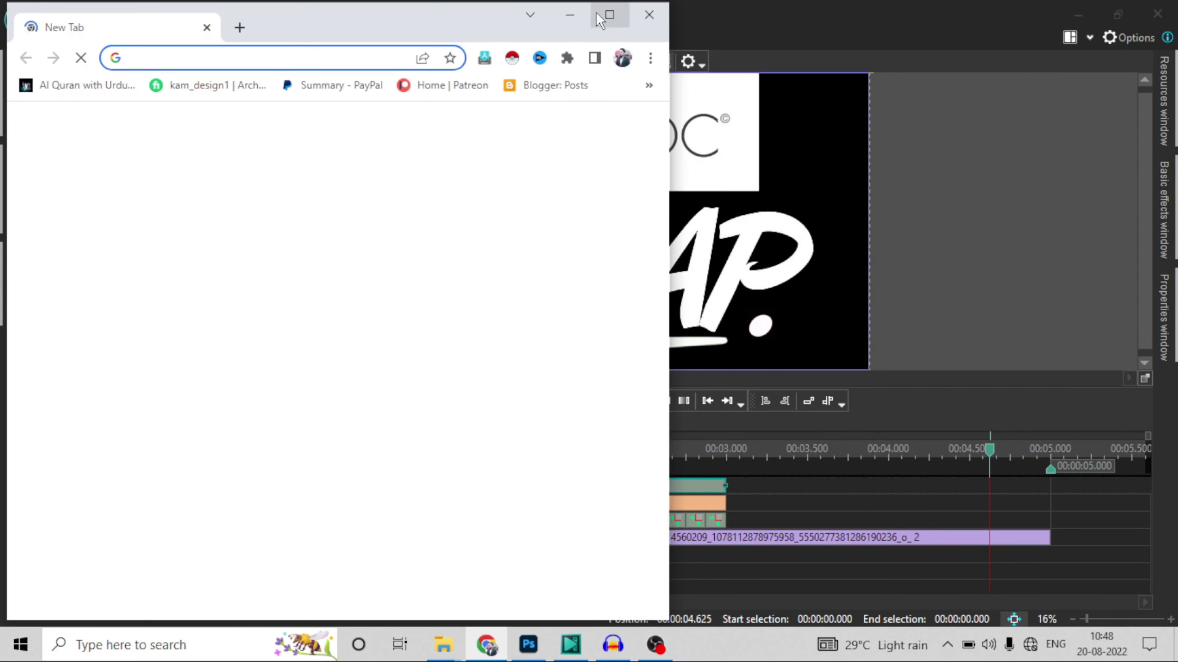
pyautogui.click(610, 14)
pyautogui.write('chrome://downloads')
pyautogui.press('Return')
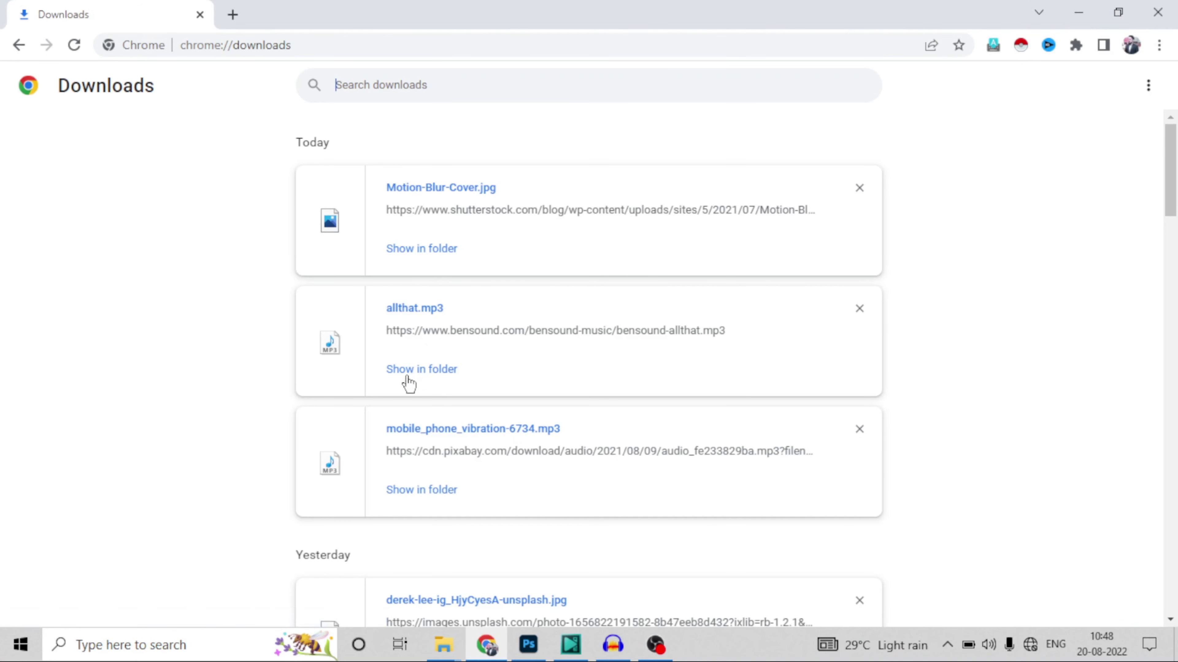
pyautogui.click(422, 489)
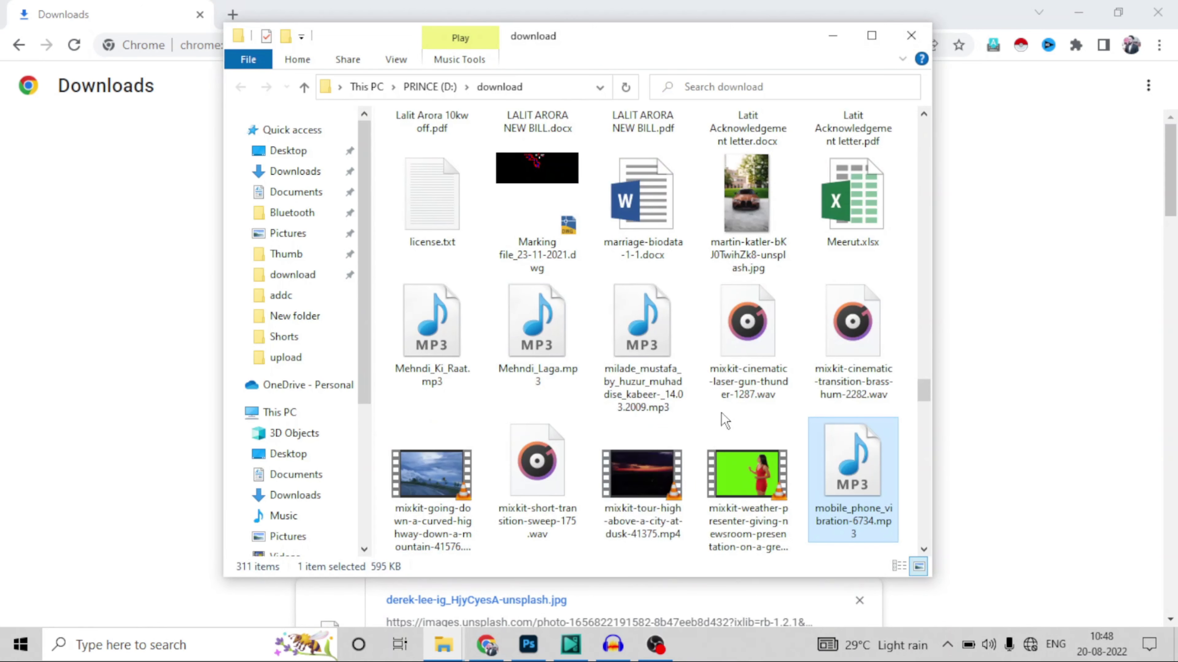
pyautogui.moveTo(839, 481); pyautogui.dragTo(348, 552)
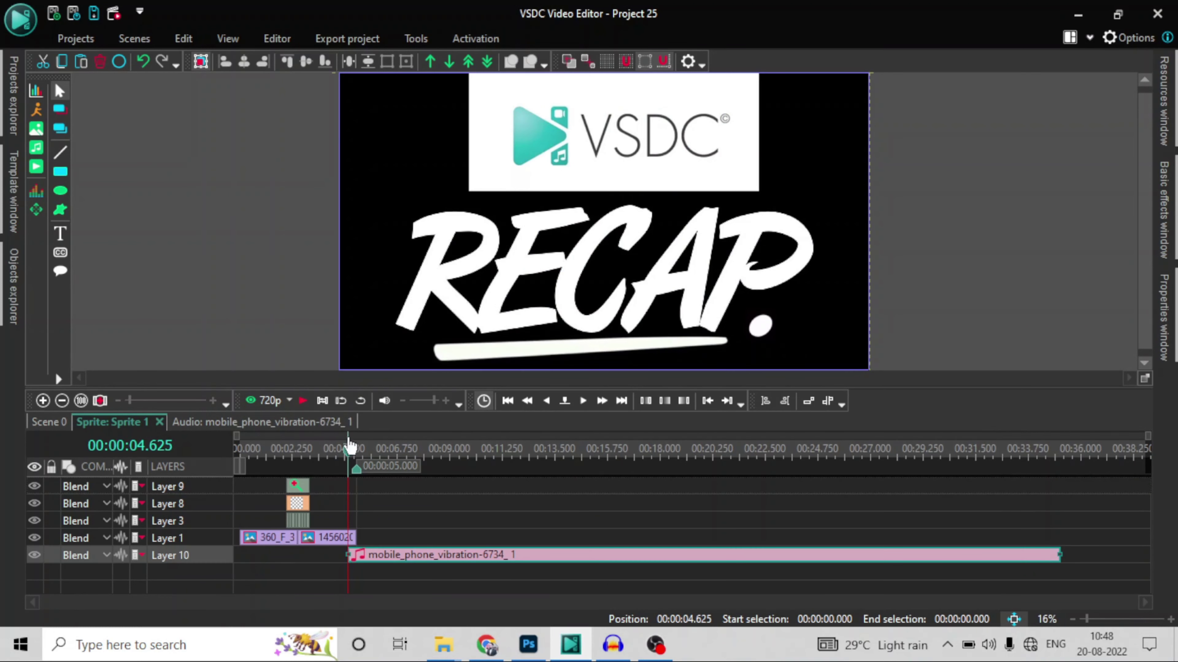
# Move the vibration sound to start at about 00:02.000 and trim it to end near 00:03.000.
pyautogui.moveTo(348, 450); pyautogui.dragTo(240, 449)
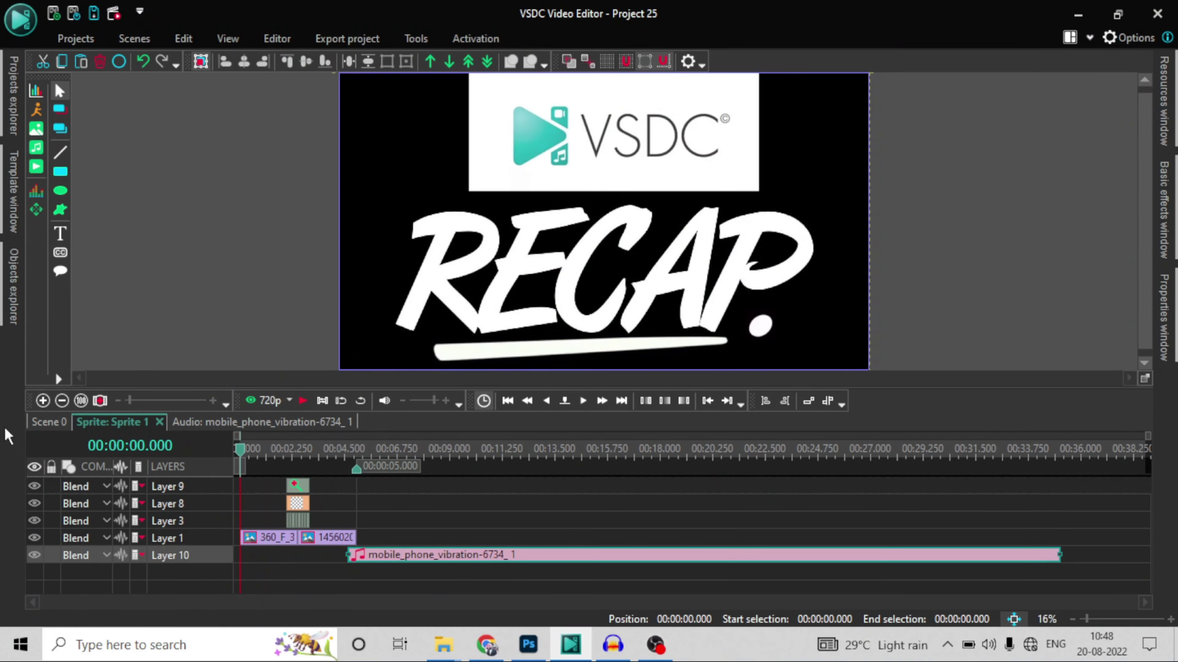
pyautogui.moveTo(447, 565); pyautogui.dragTo(376, 563)
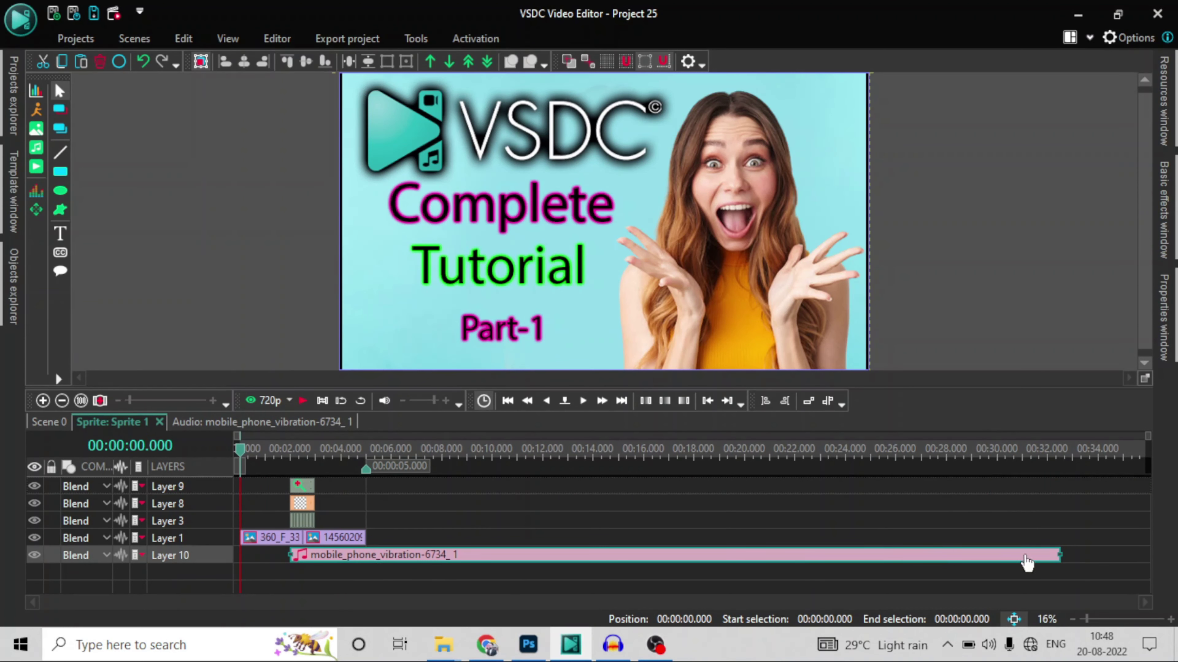
pyautogui.moveTo(1057, 559); pyautogui.dragTo(315, 552)
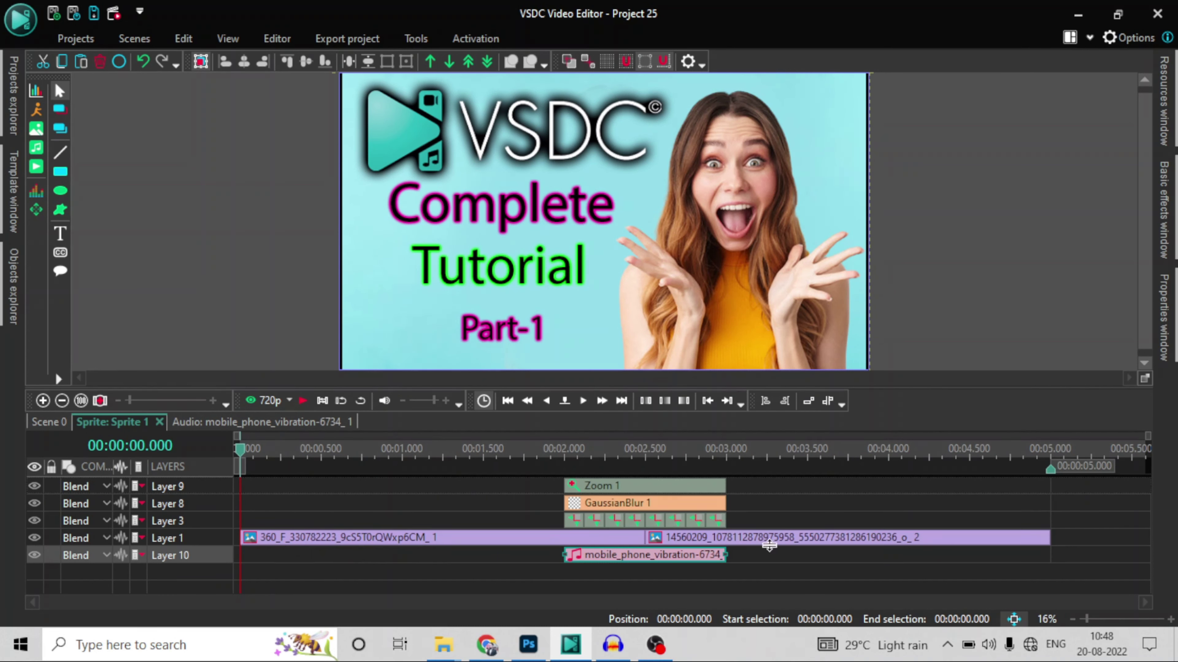
# Play the sprite's transition, stop it, and switch back to the Scene 0 timeline.
pyautogui.click(307, 403)
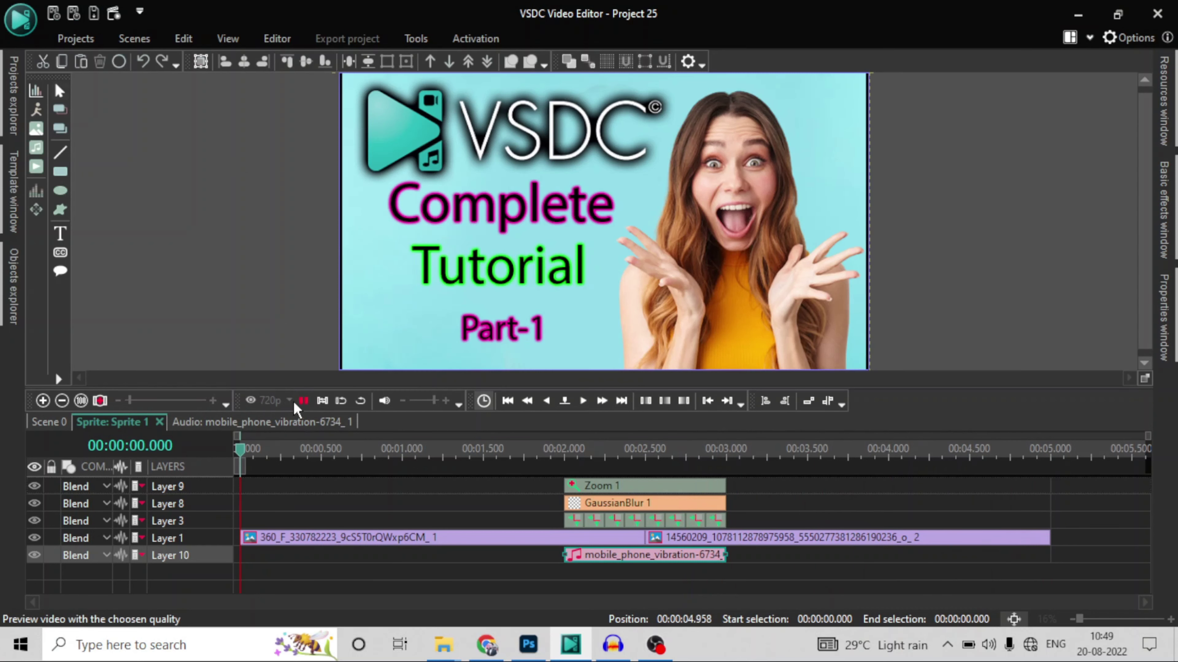
pyautogui.click(315, 403)
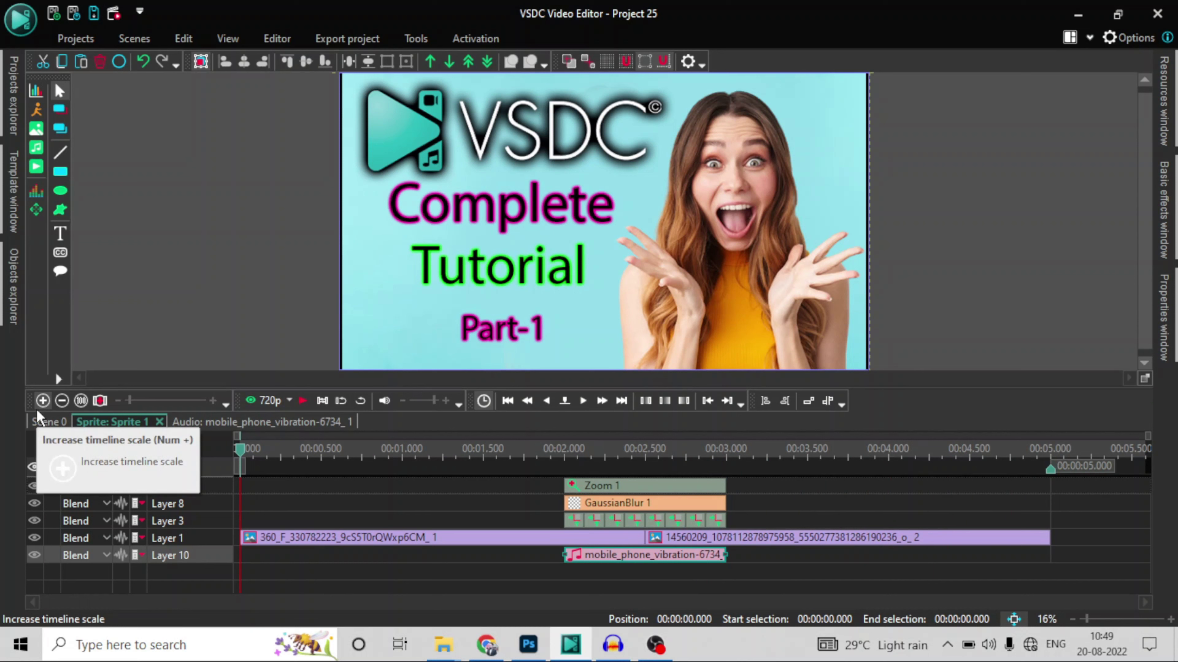
pyautogui.click(48, 423)
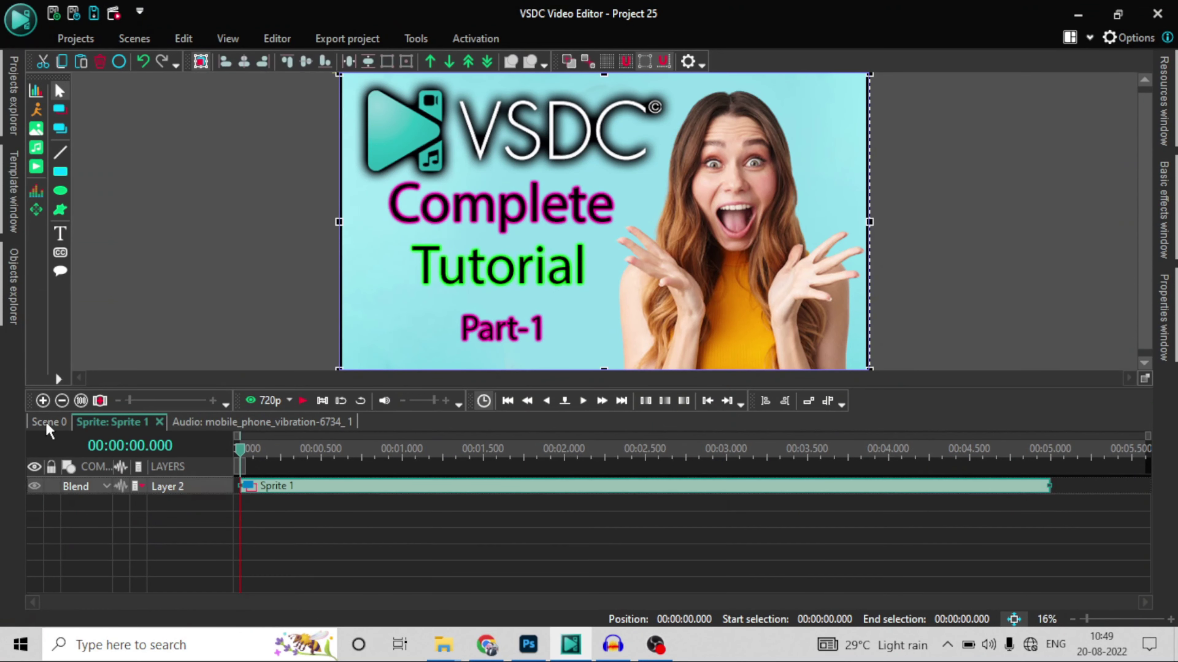